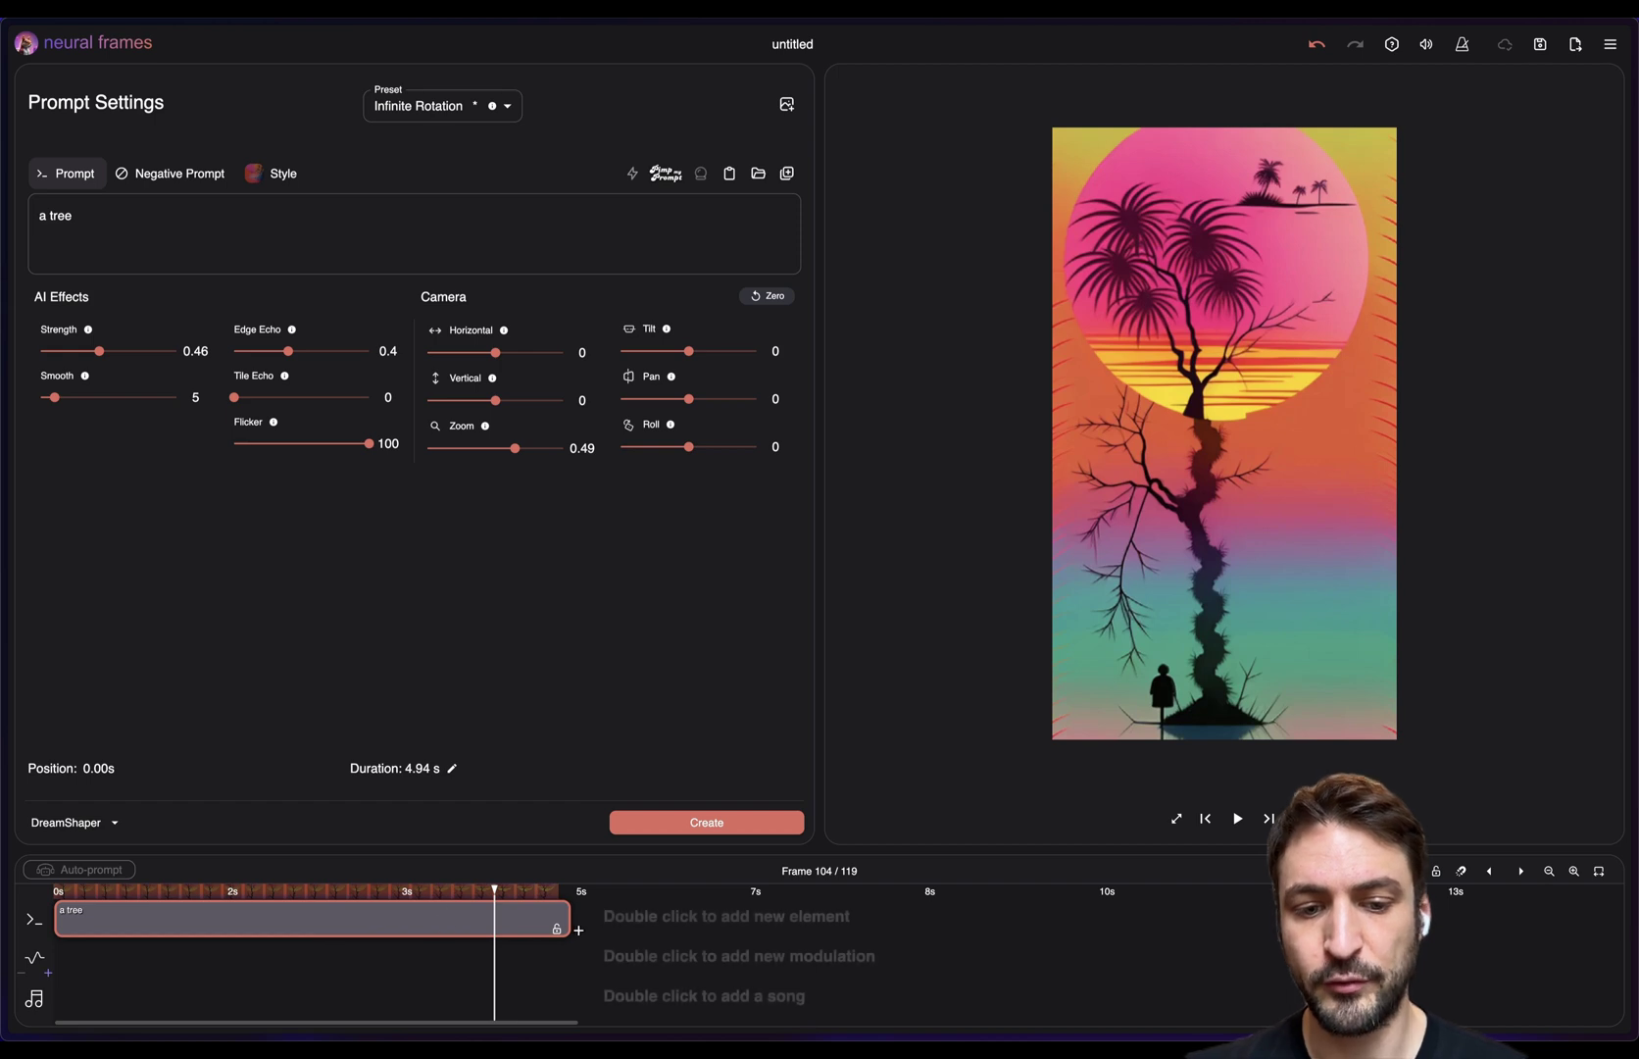
Remove the stray second prompt clip and stretch the 'a tree' clip to 9.14 s.
double_click(725, 910)
mouse_move(748, 922)
left_mouse_down()
mouse_move(901, 921)
mouse_move(748, 928)
left_mouse_up()
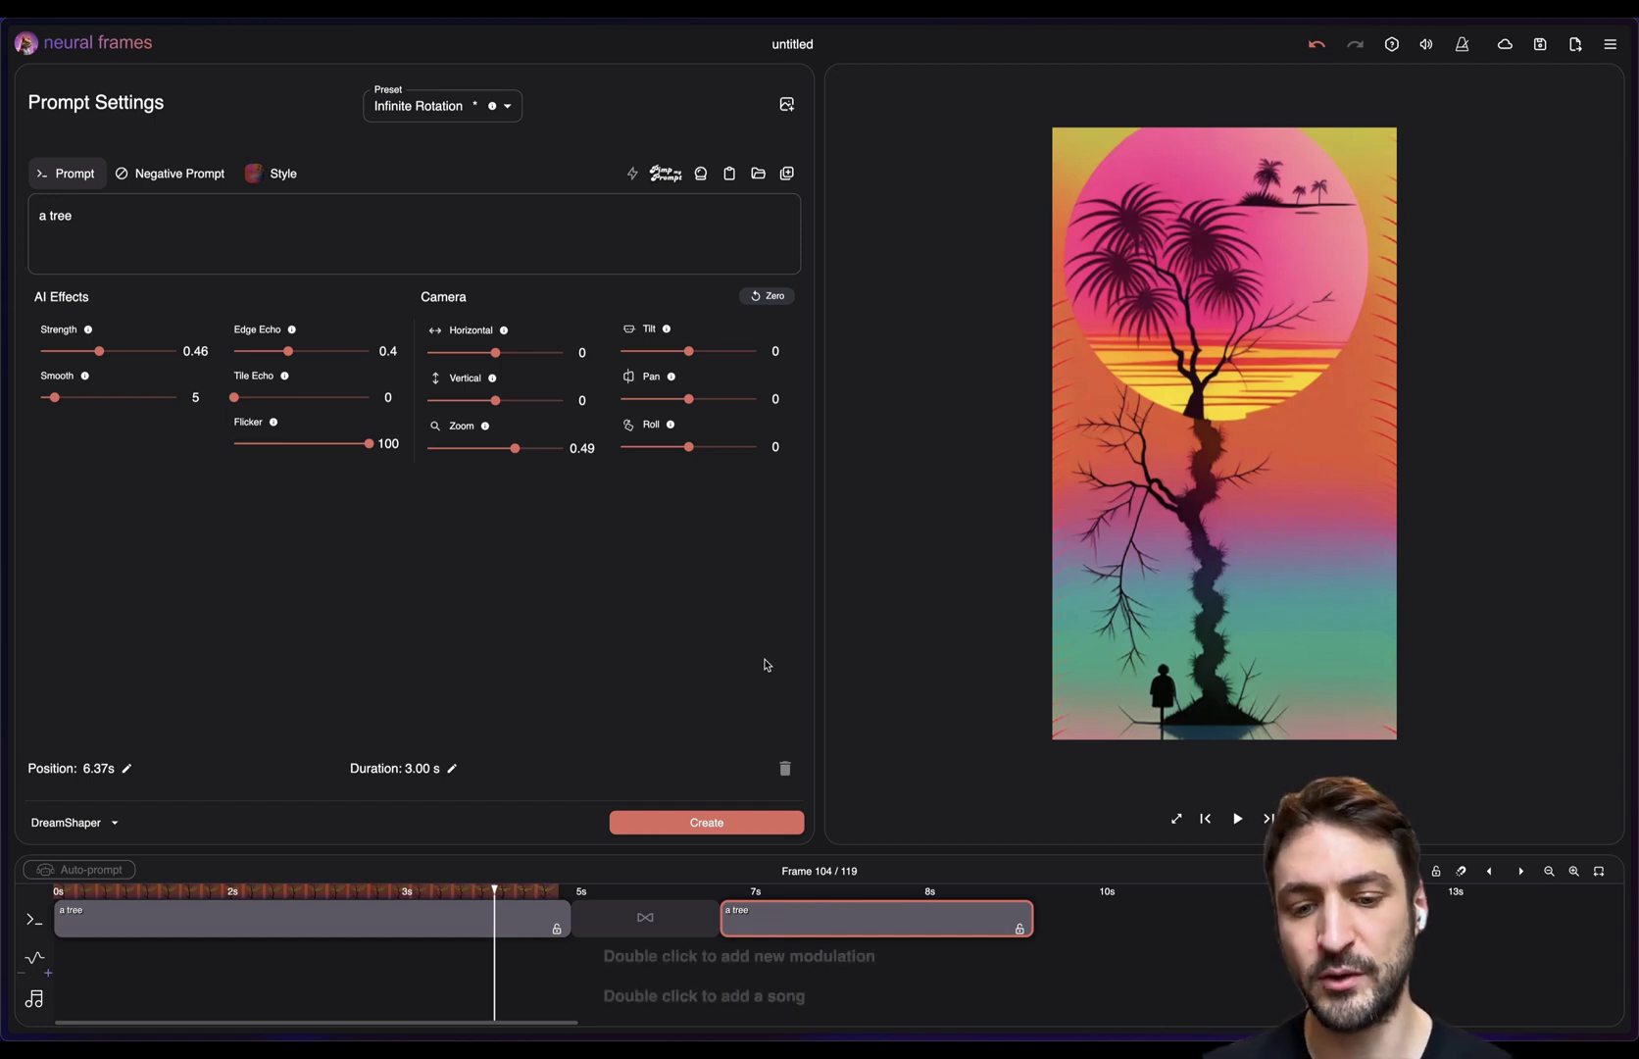
key("Delete")
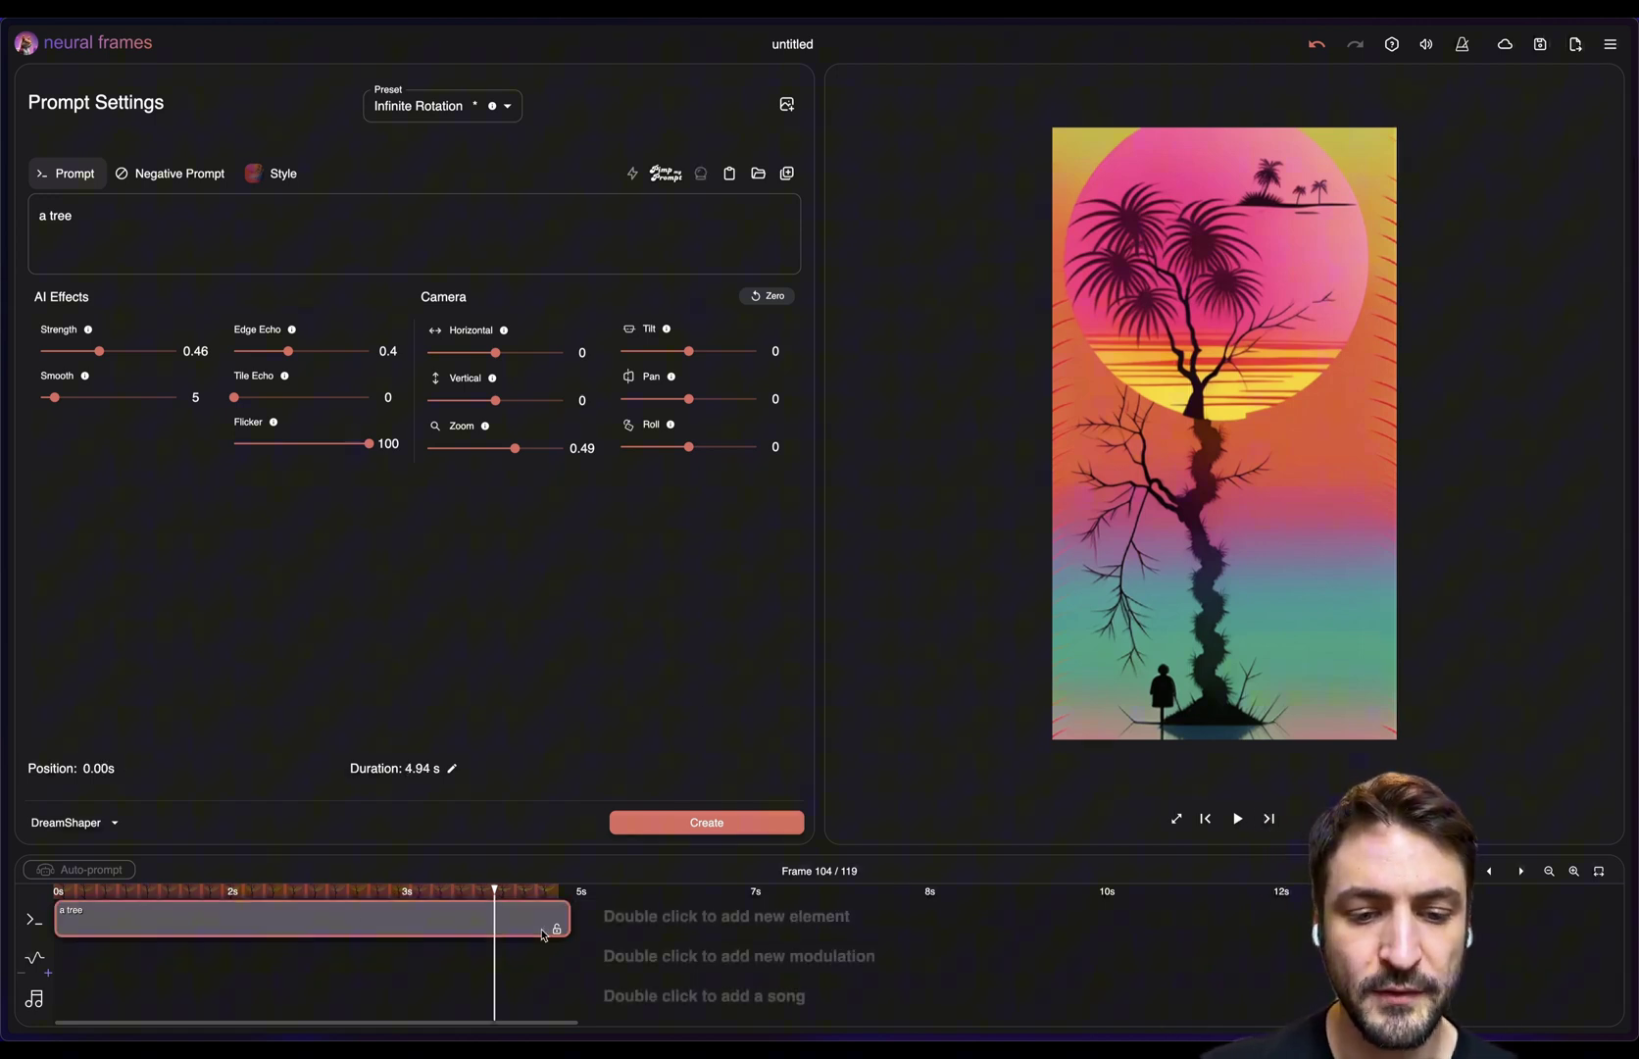
left_click_drag(543, 933, 1005, 932)
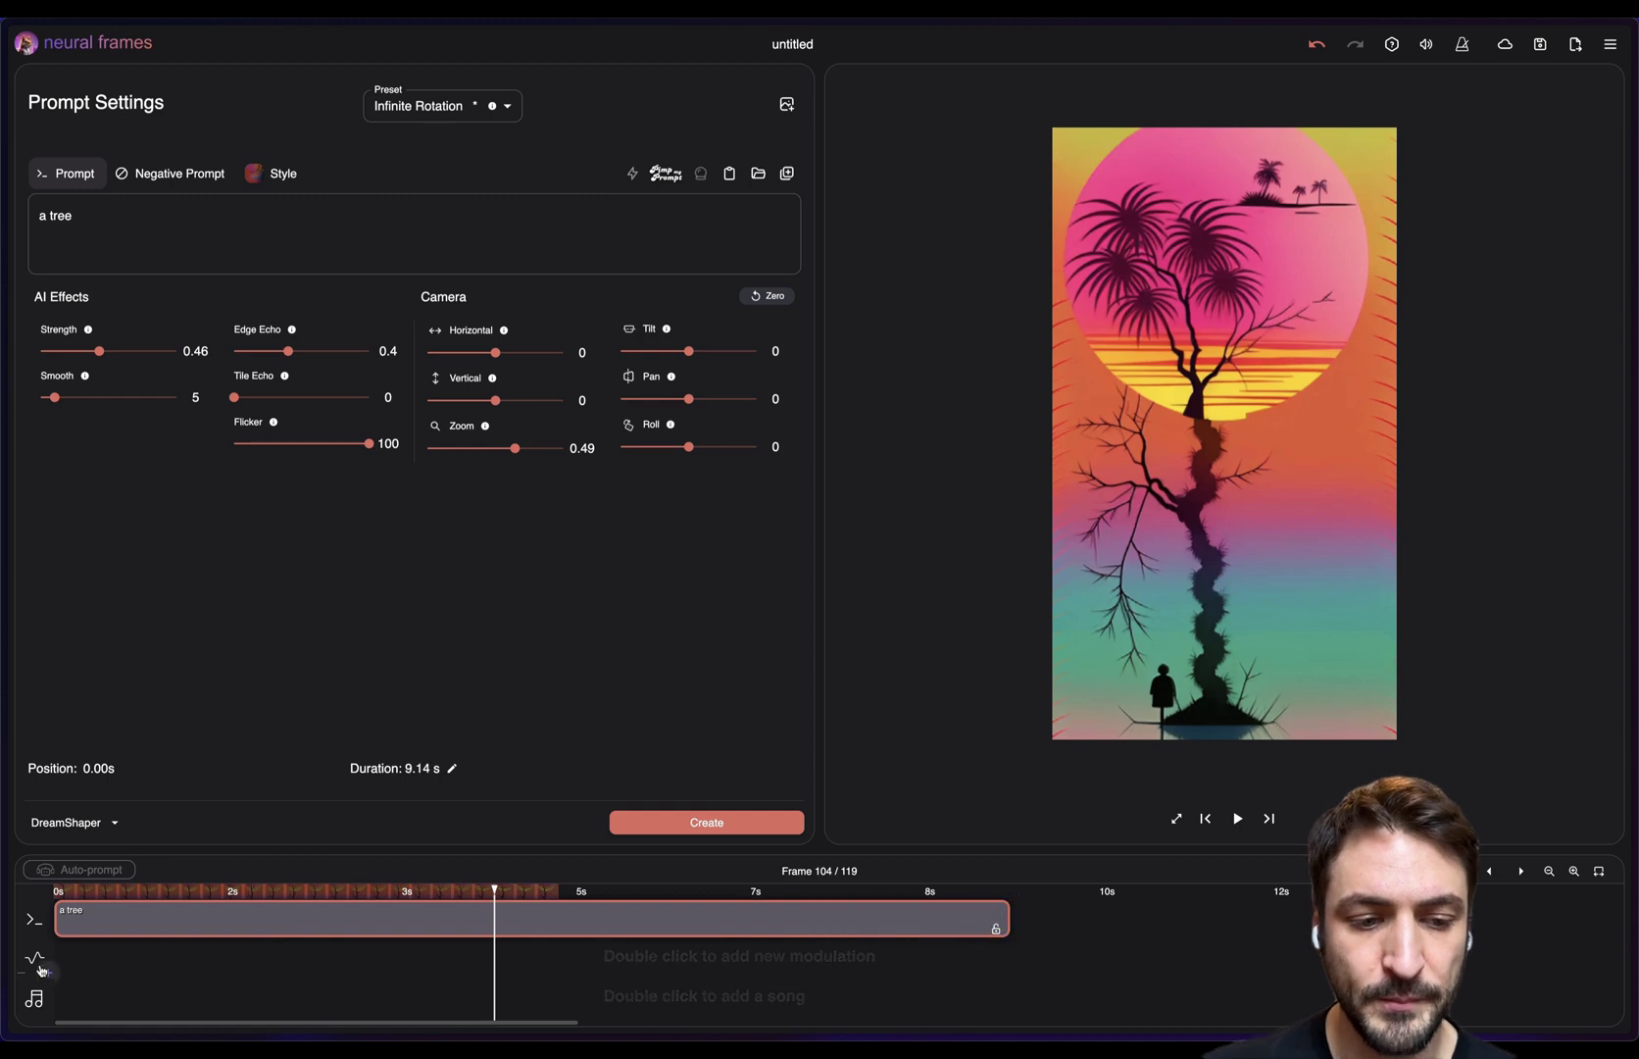
Add an oscillator modulation clip starting at 3.60 s and lasting 6.97 s.
double_click(398, 956)
left_click_drag(446, 956, 483, 959)
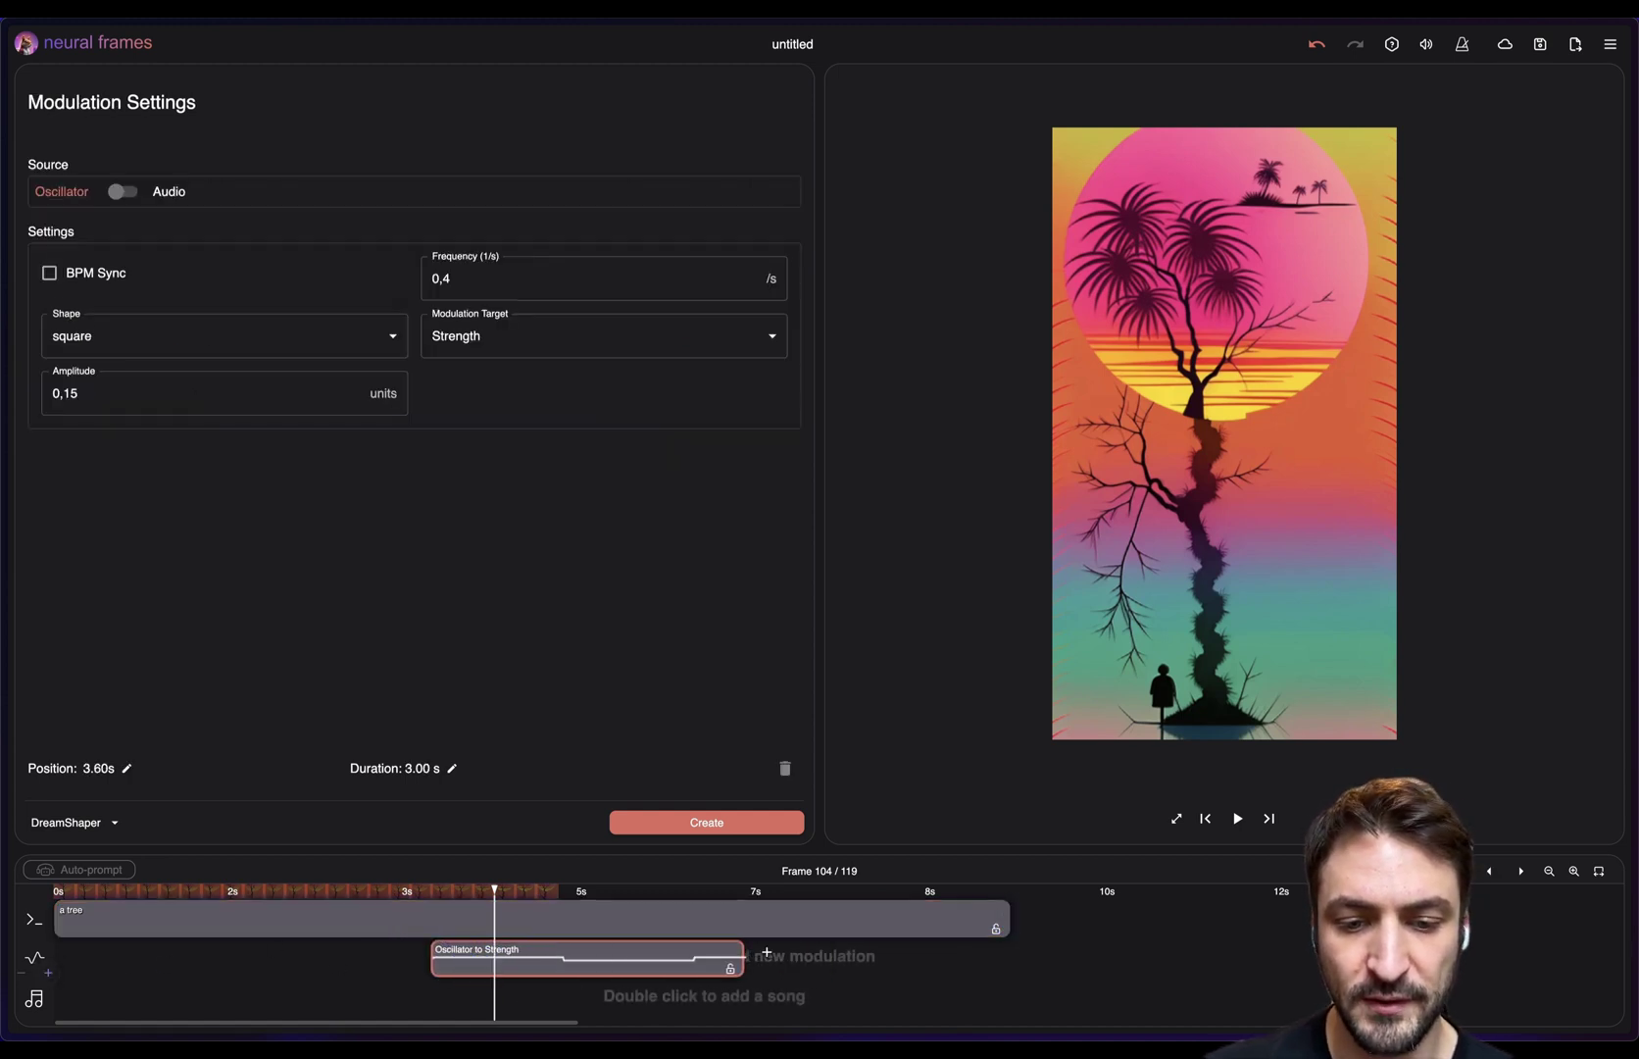
left_click_drag(744, 961, 1159, 960)
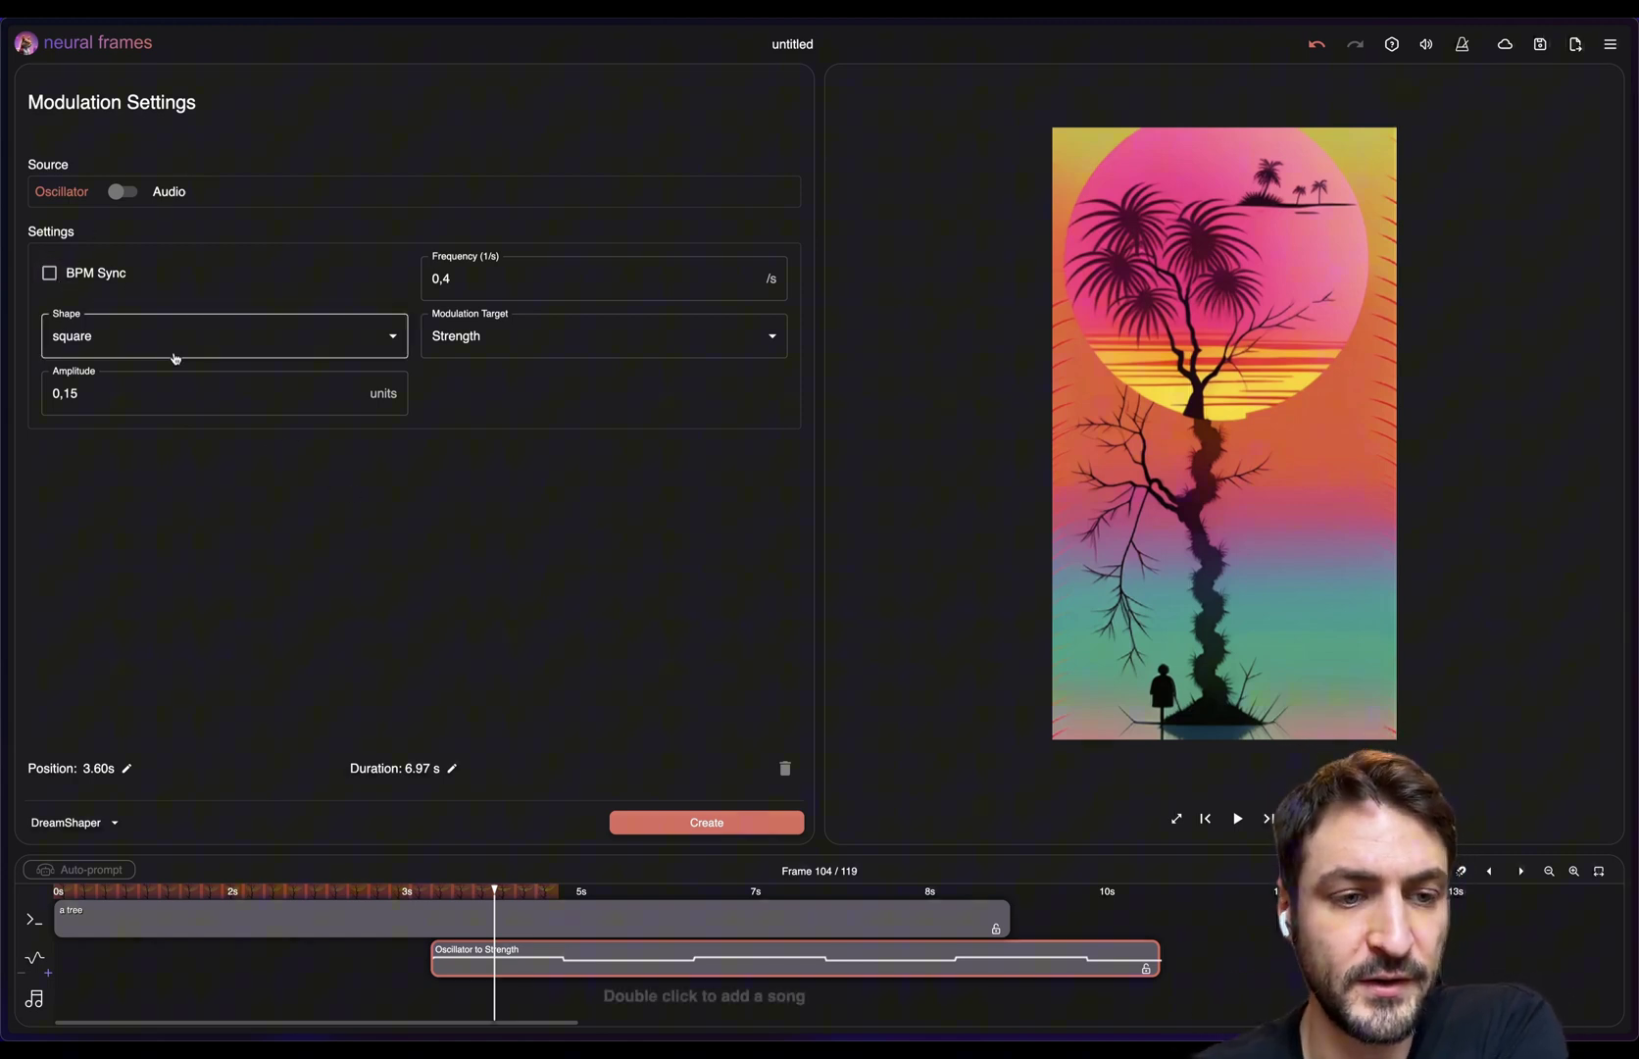
Try the square, pulse and sawtooth oscillator shapes, then settle on sine.
left_click(155, 353)
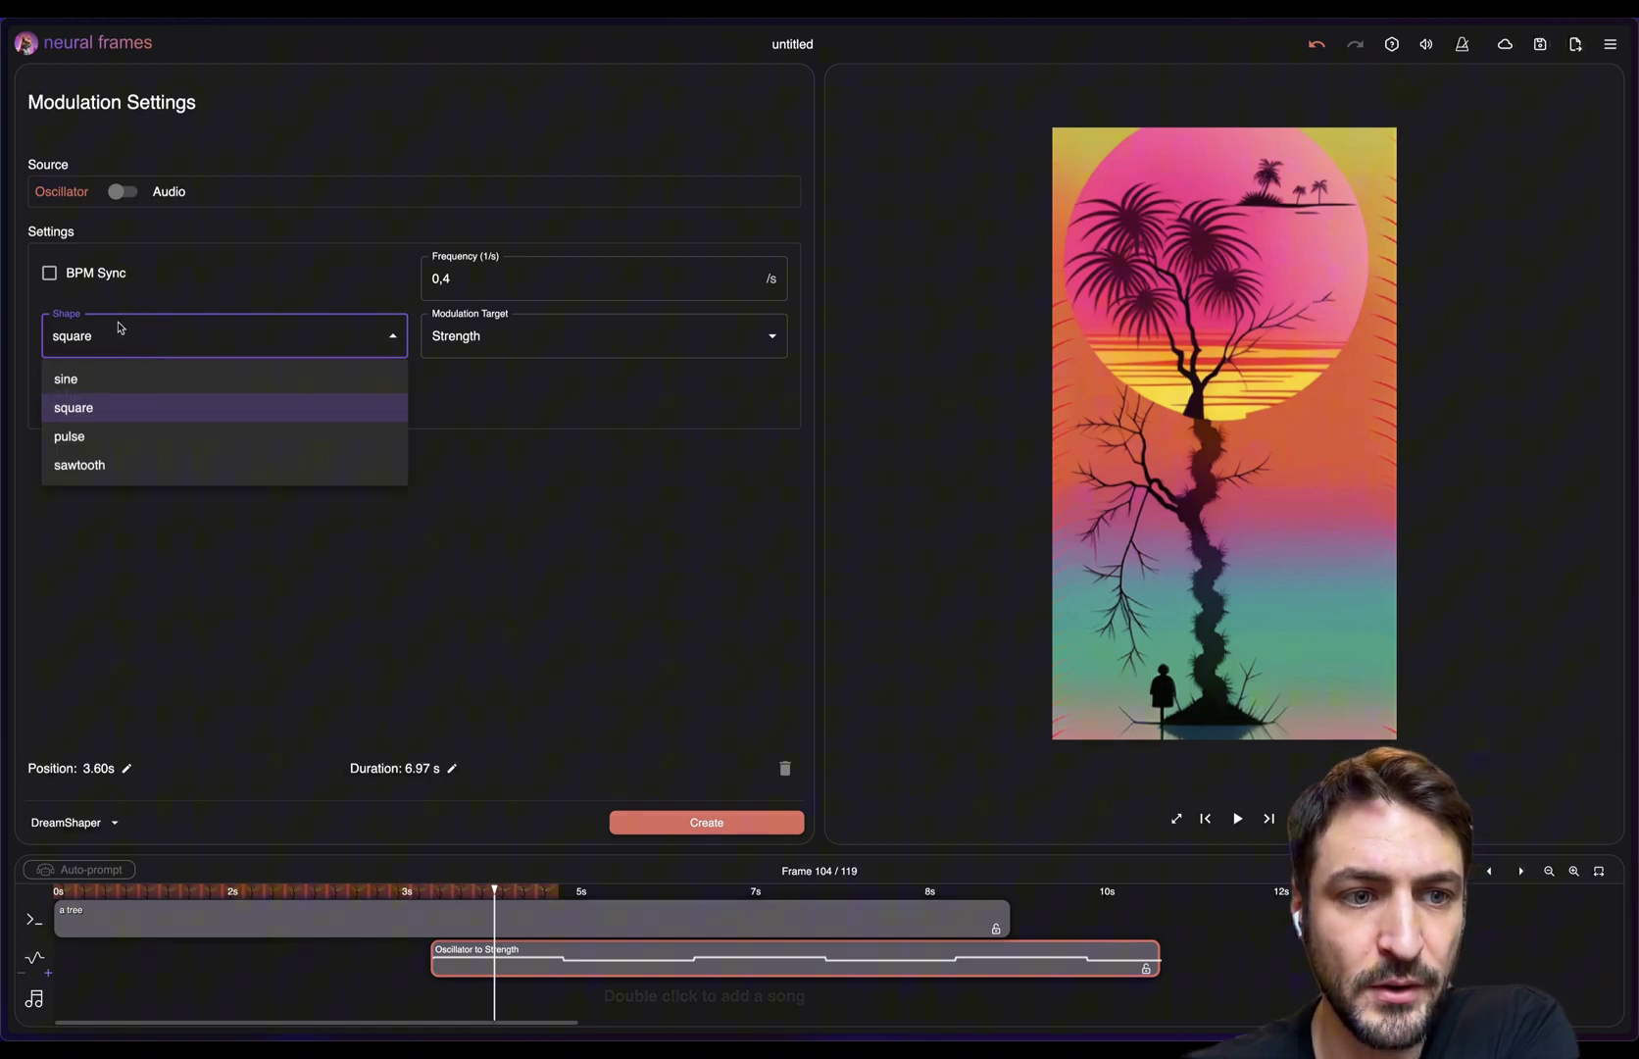
left_click(94, 383)
left_click(259, 392)
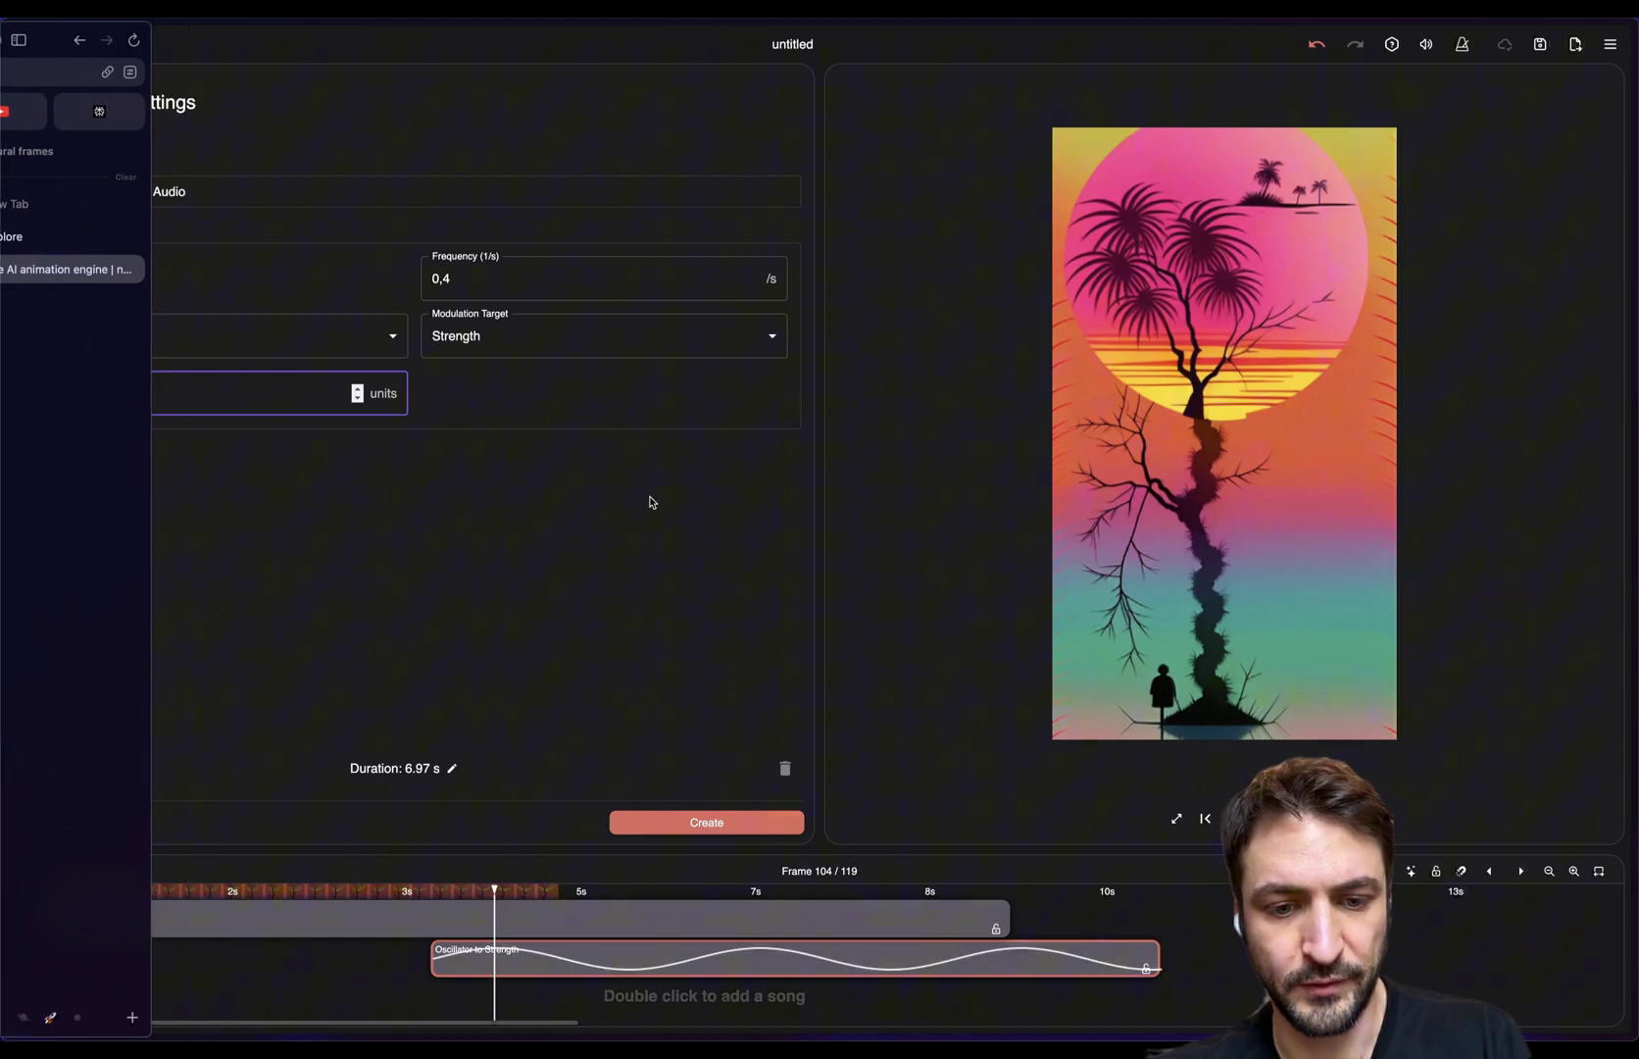
left_click(209, 337)
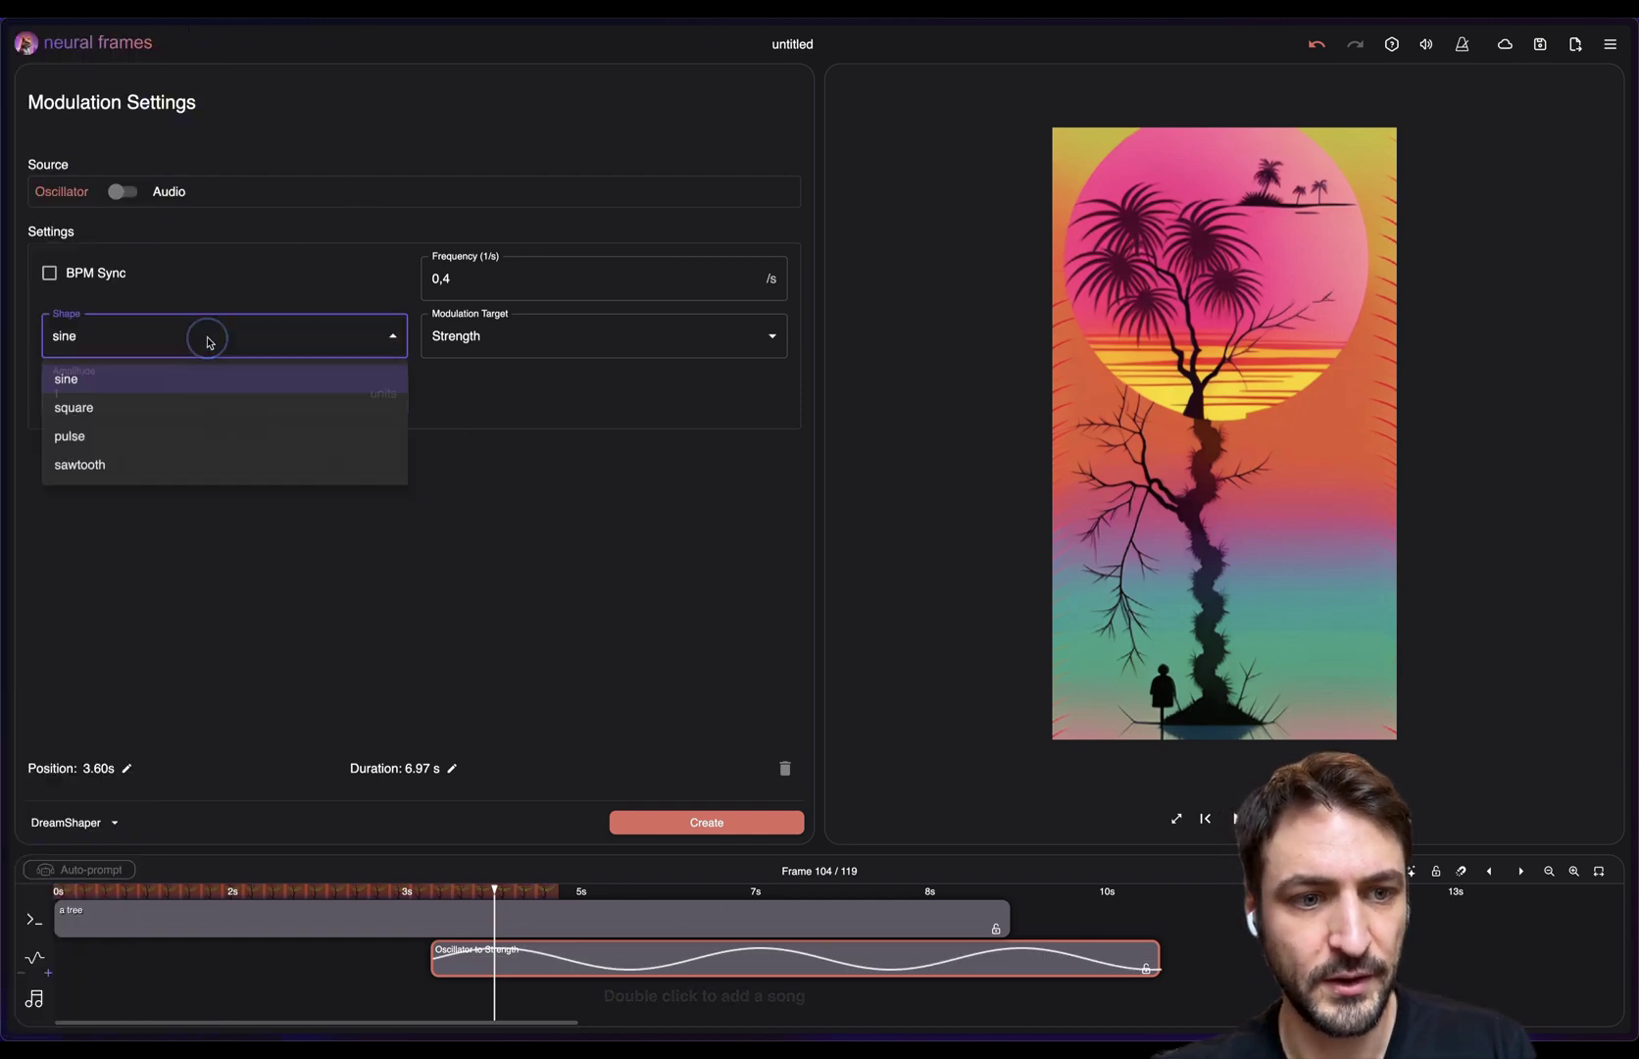
left_click(163, 404)
left_click(174, 334)
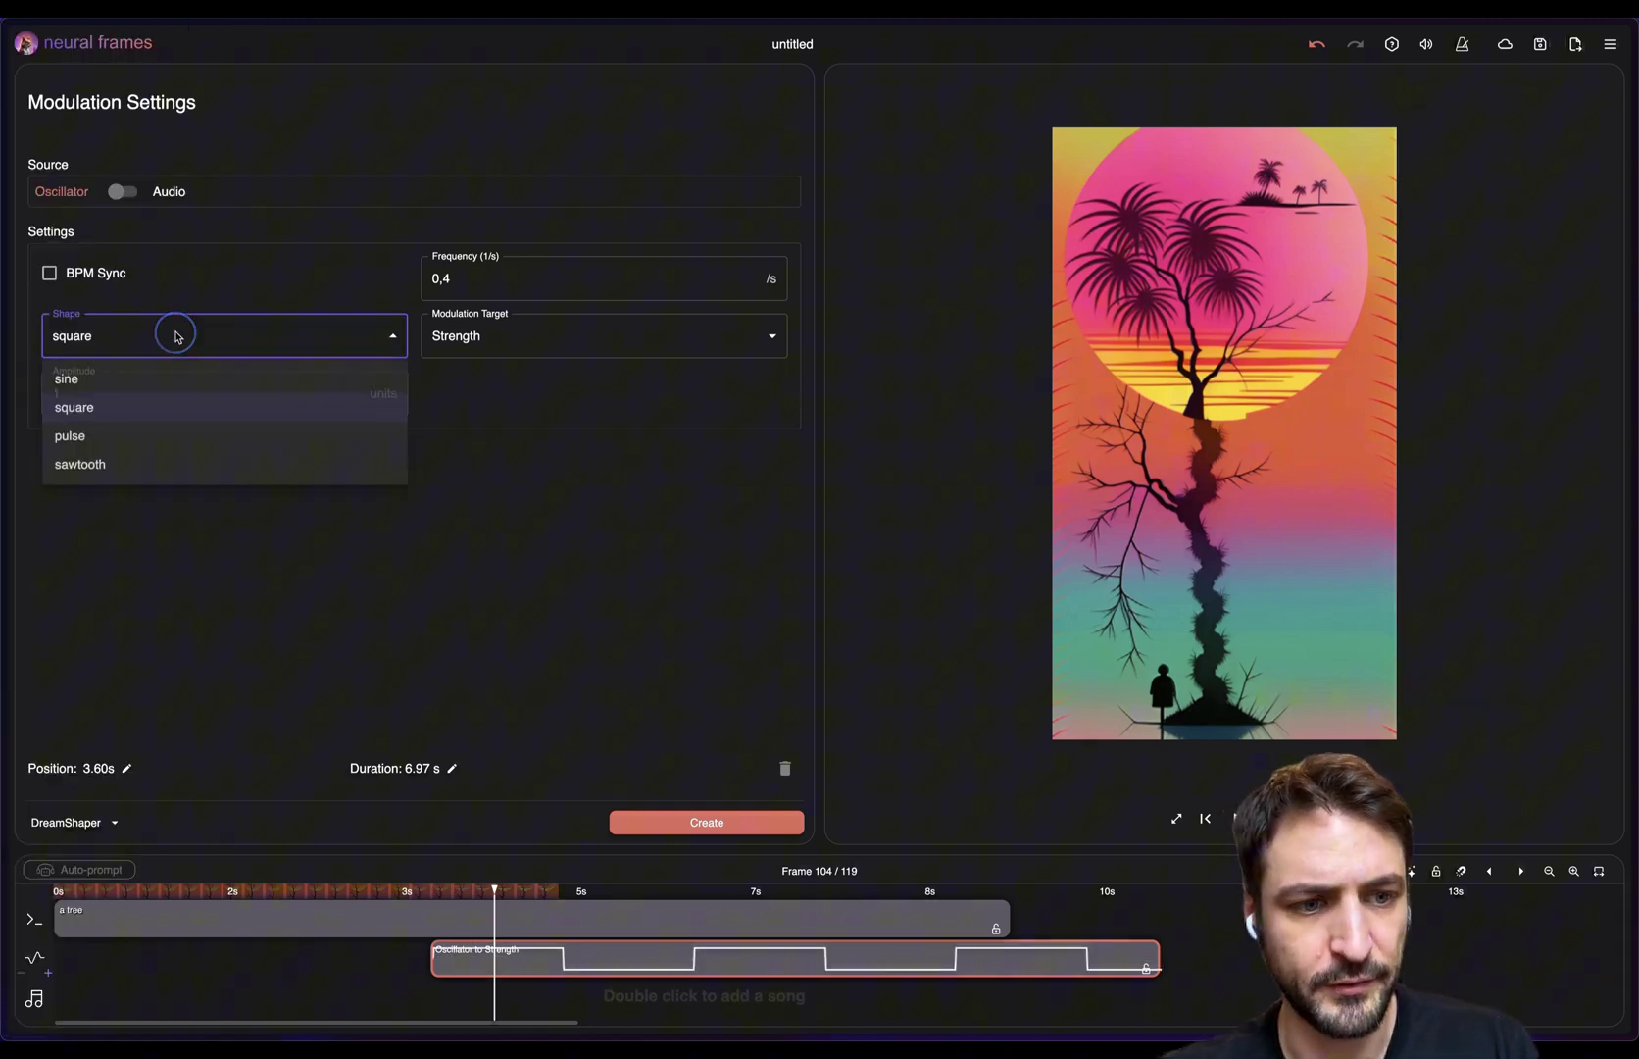
left_click(131, 439)
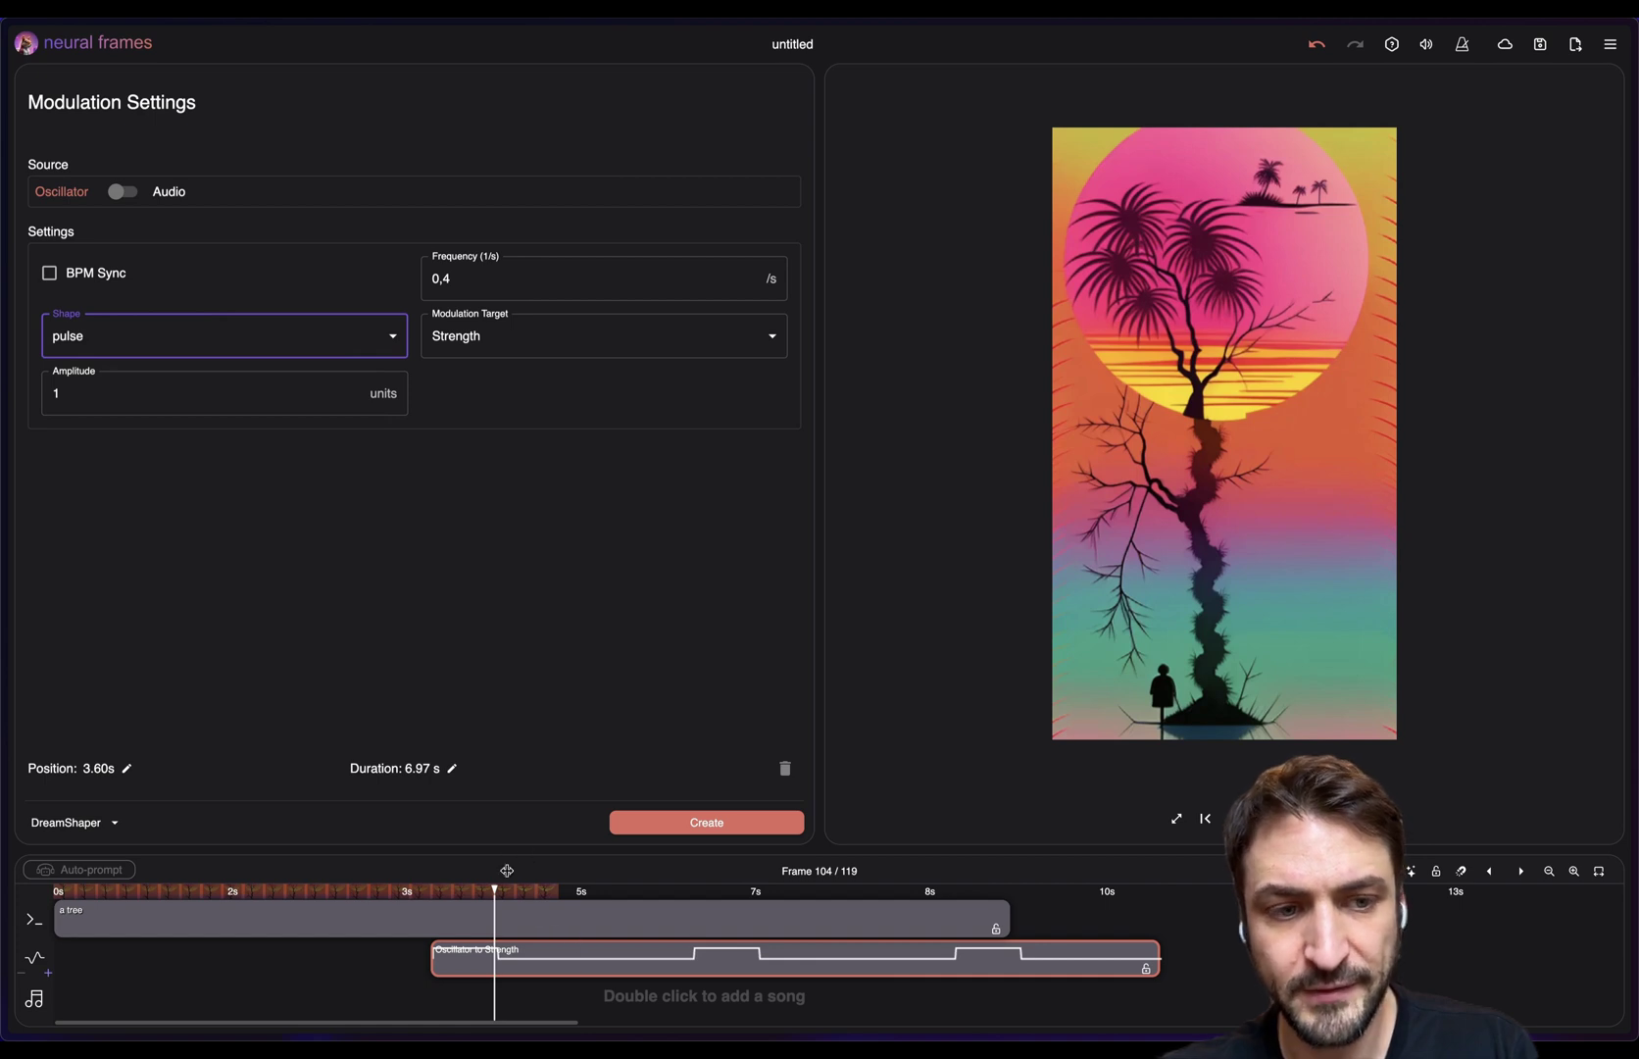
left_click(299, 338)
left_click(221, 466)
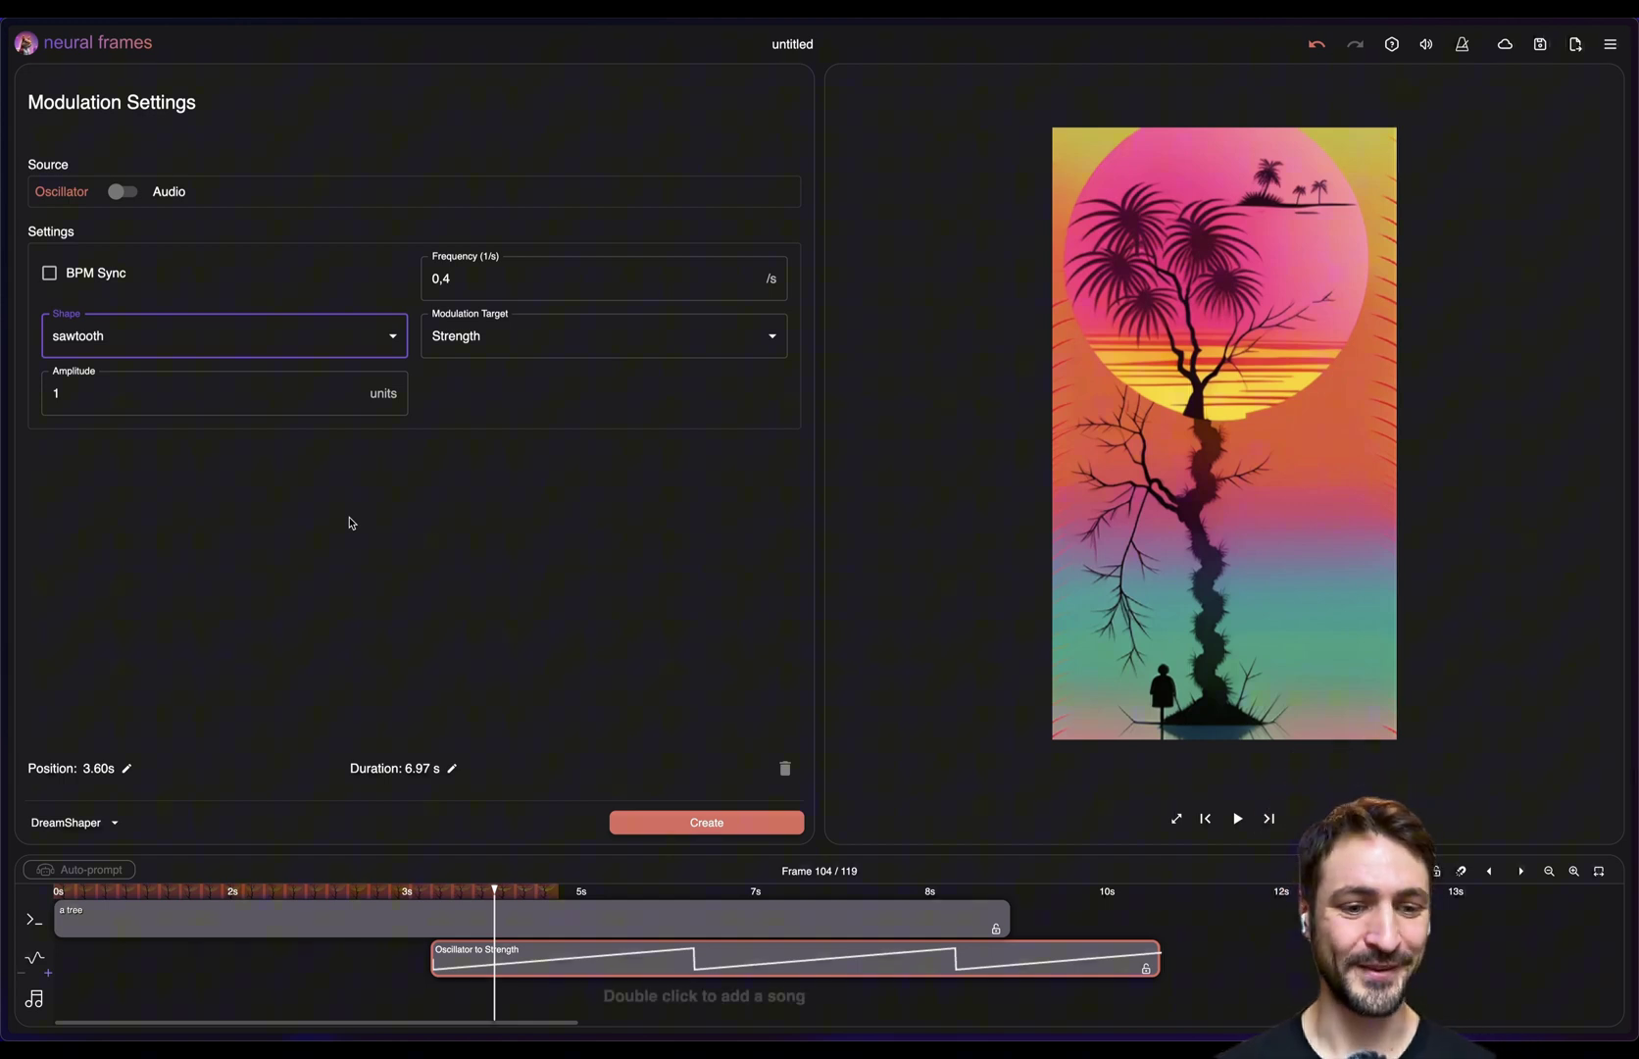
left_click(340, 349)
left_click(282, 380)
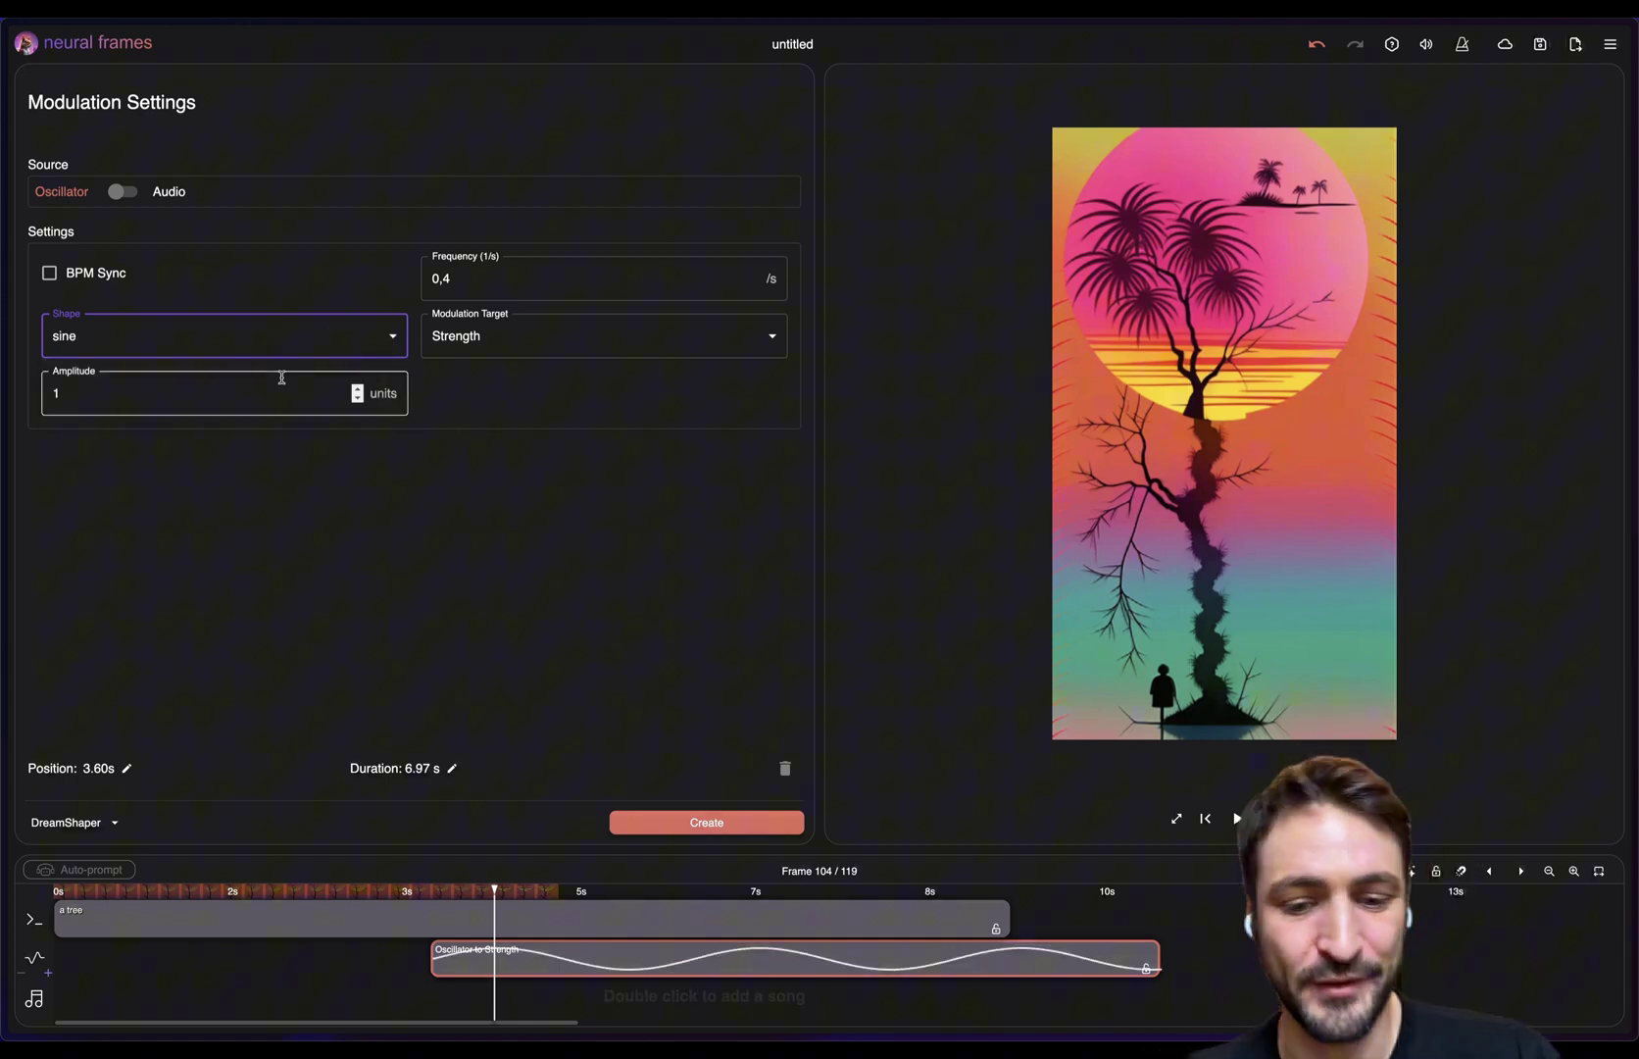
Change the Strength oscillator's frequency from 0,4/s to 0,6/s.
left_click(509, 280)
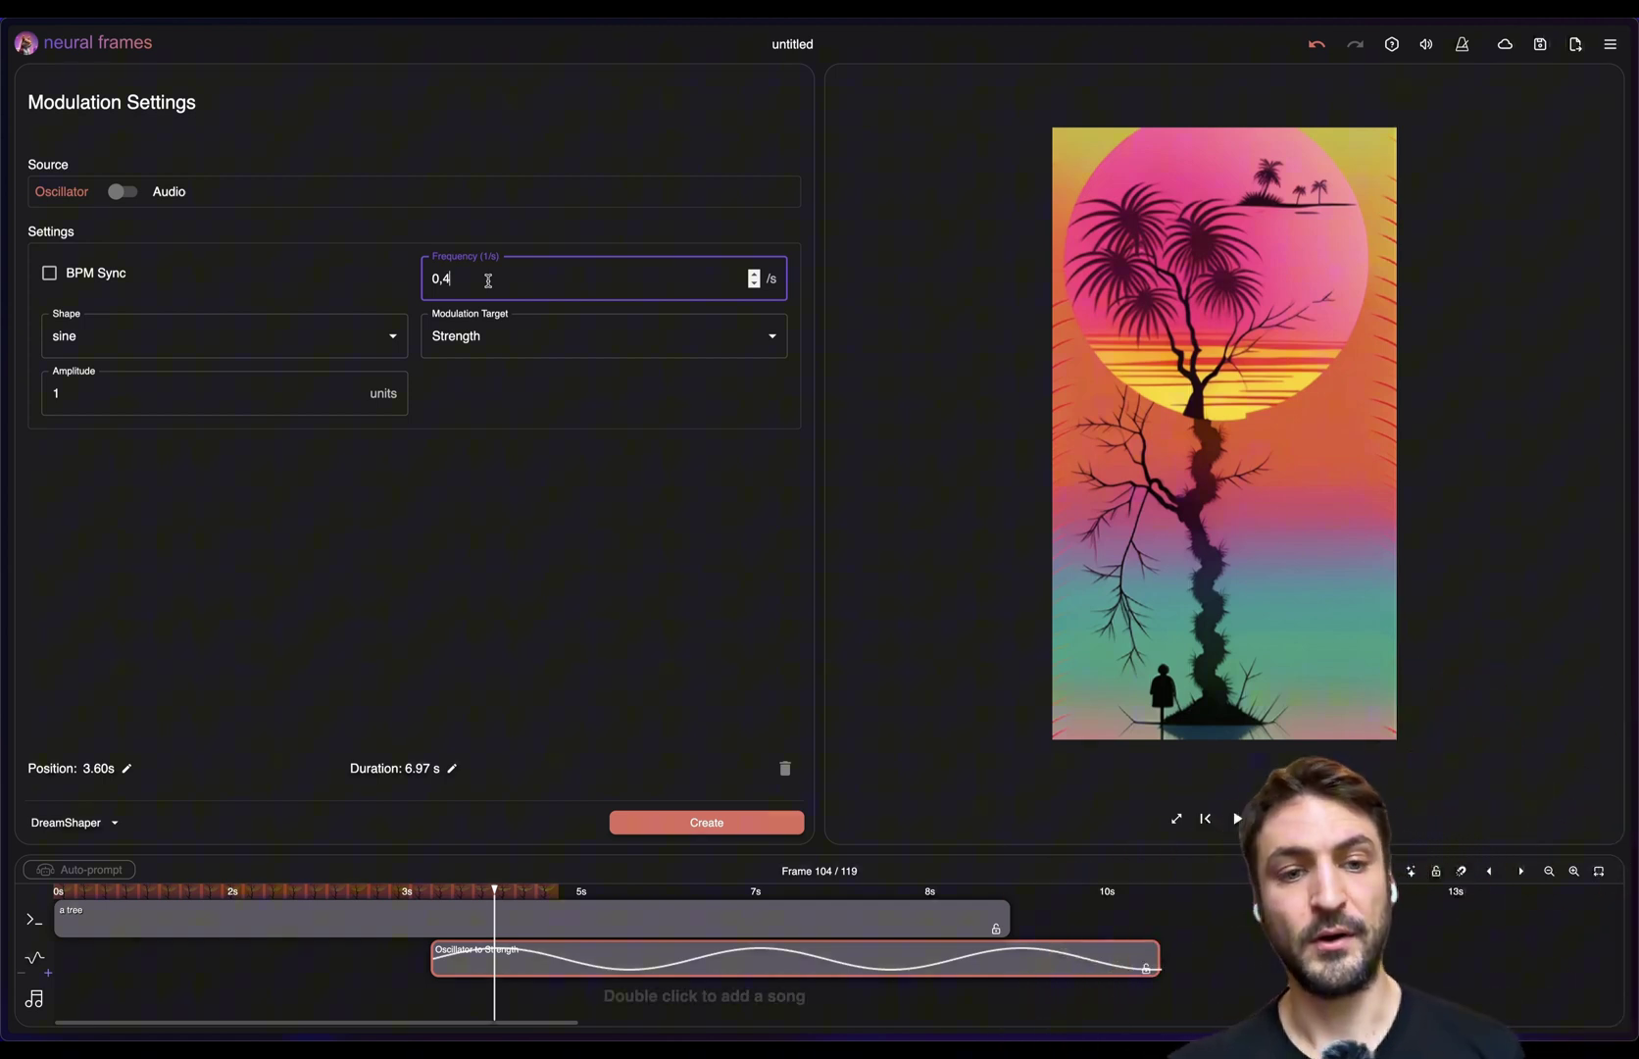
left_click_drag(501, 277, 373, 282)
type("1")
type("0,6")
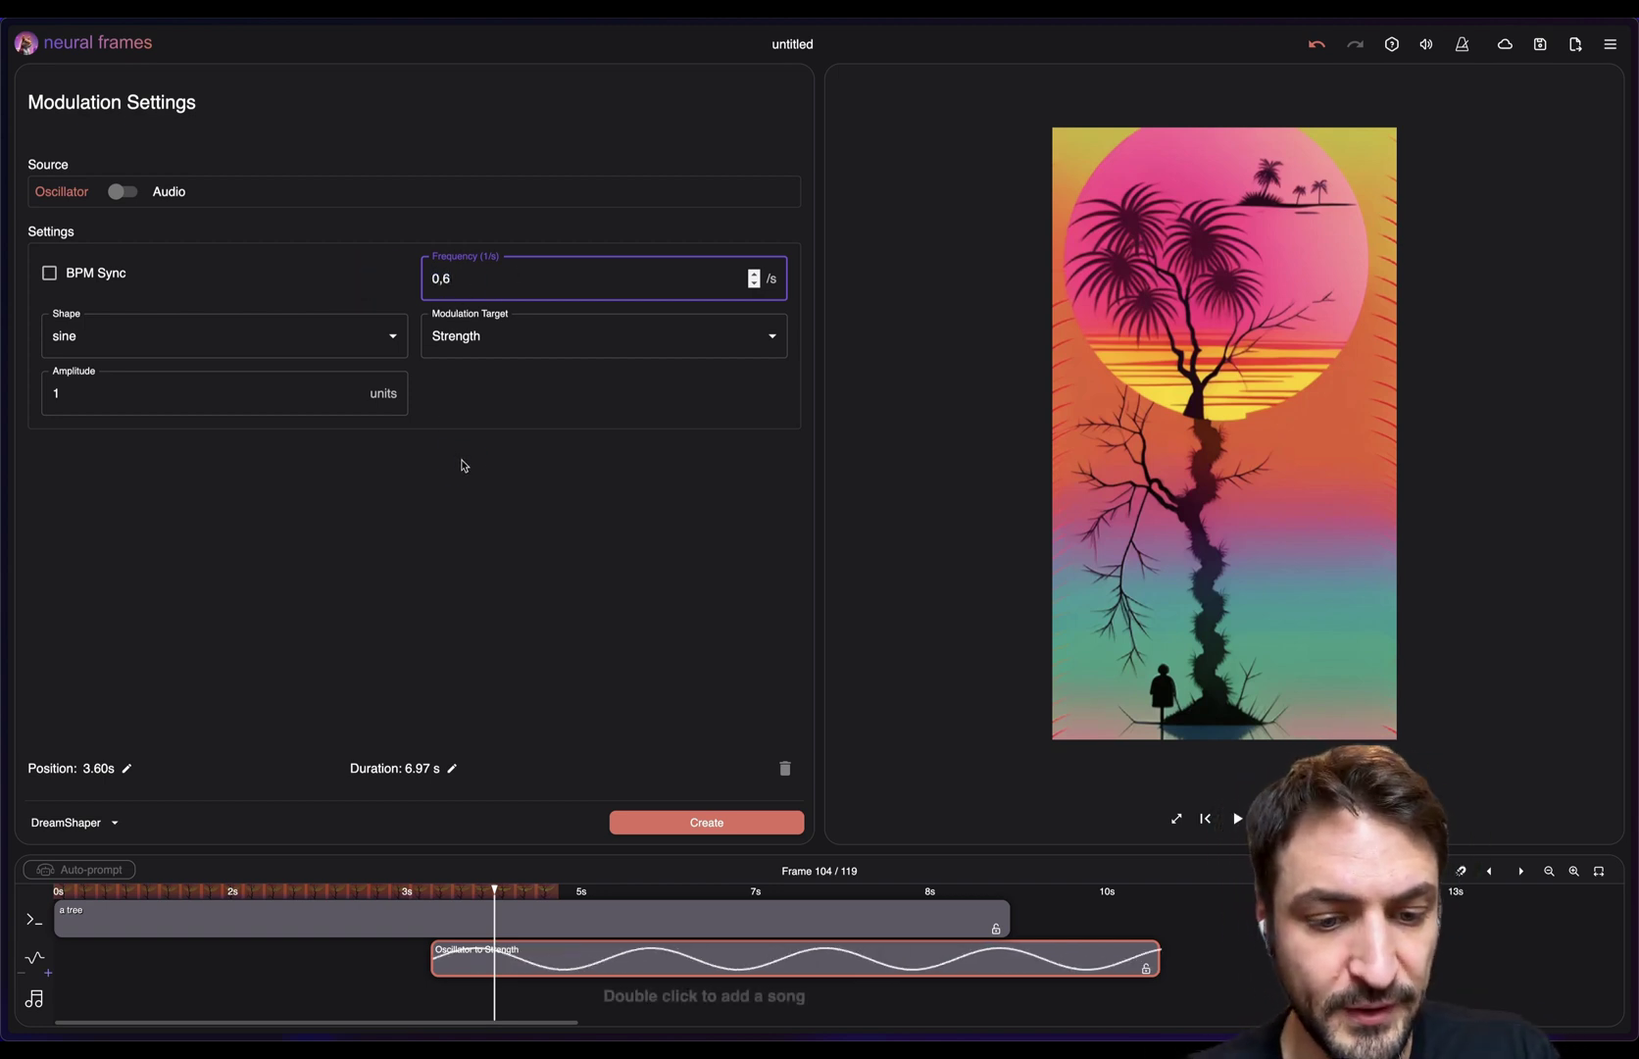
left_click(462, 463)
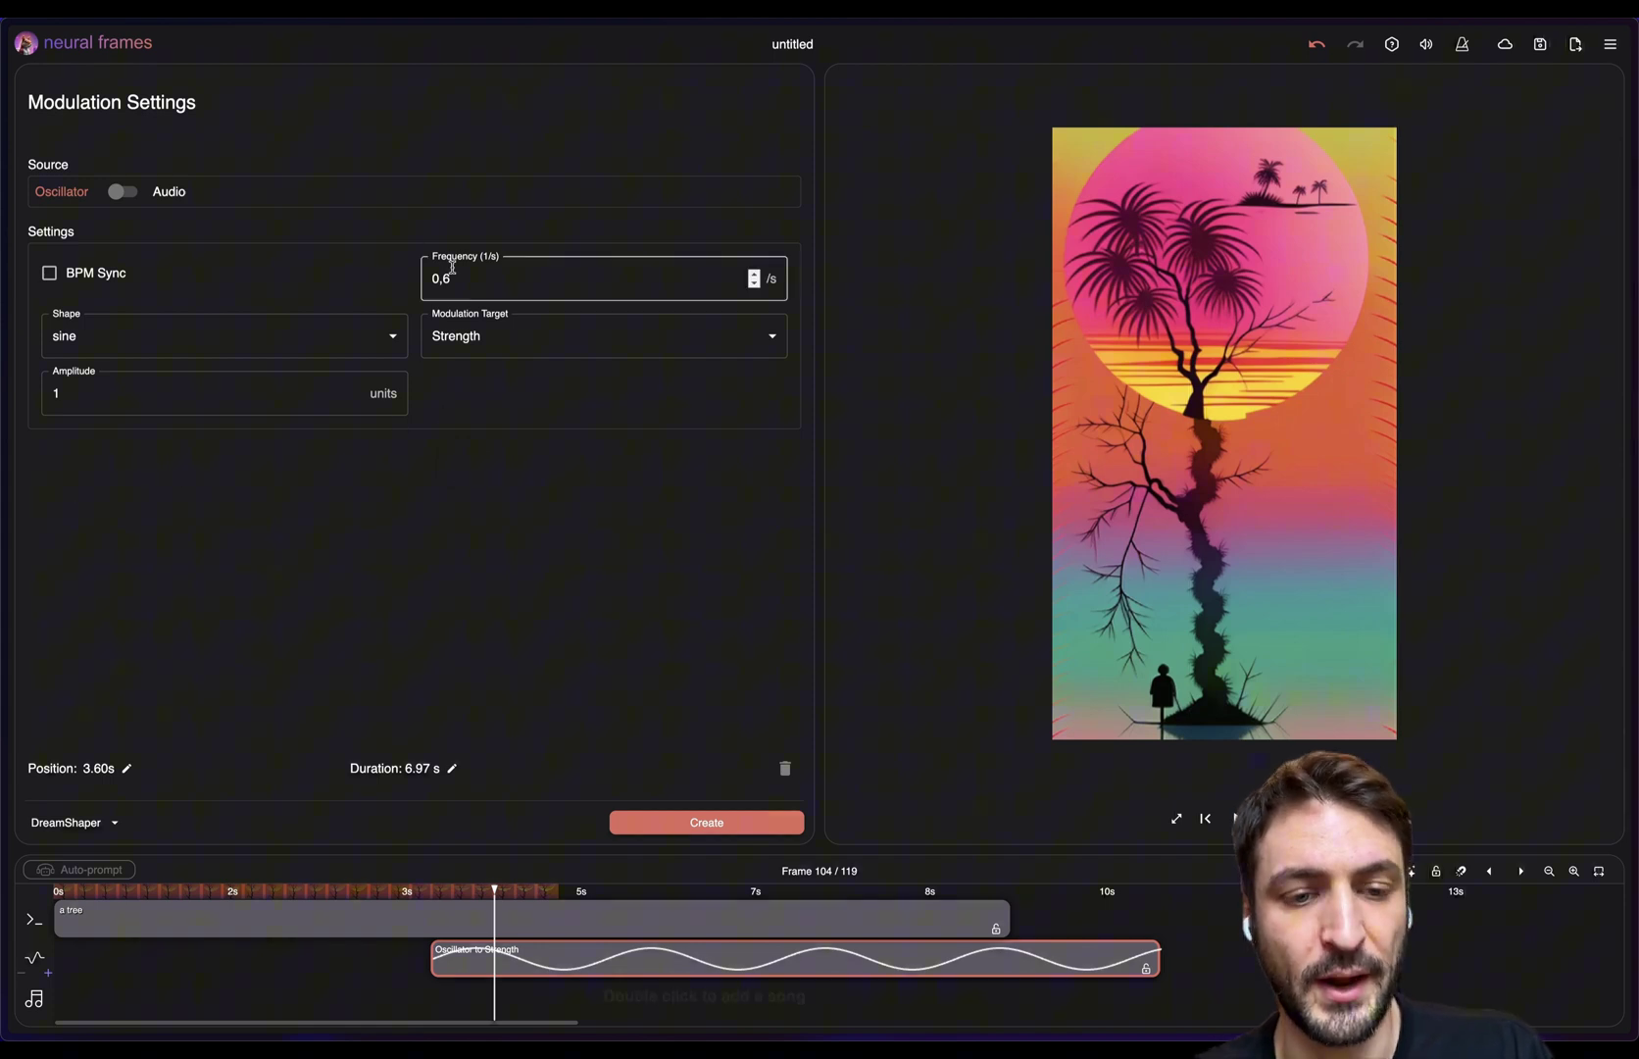
left_click(472, 339)
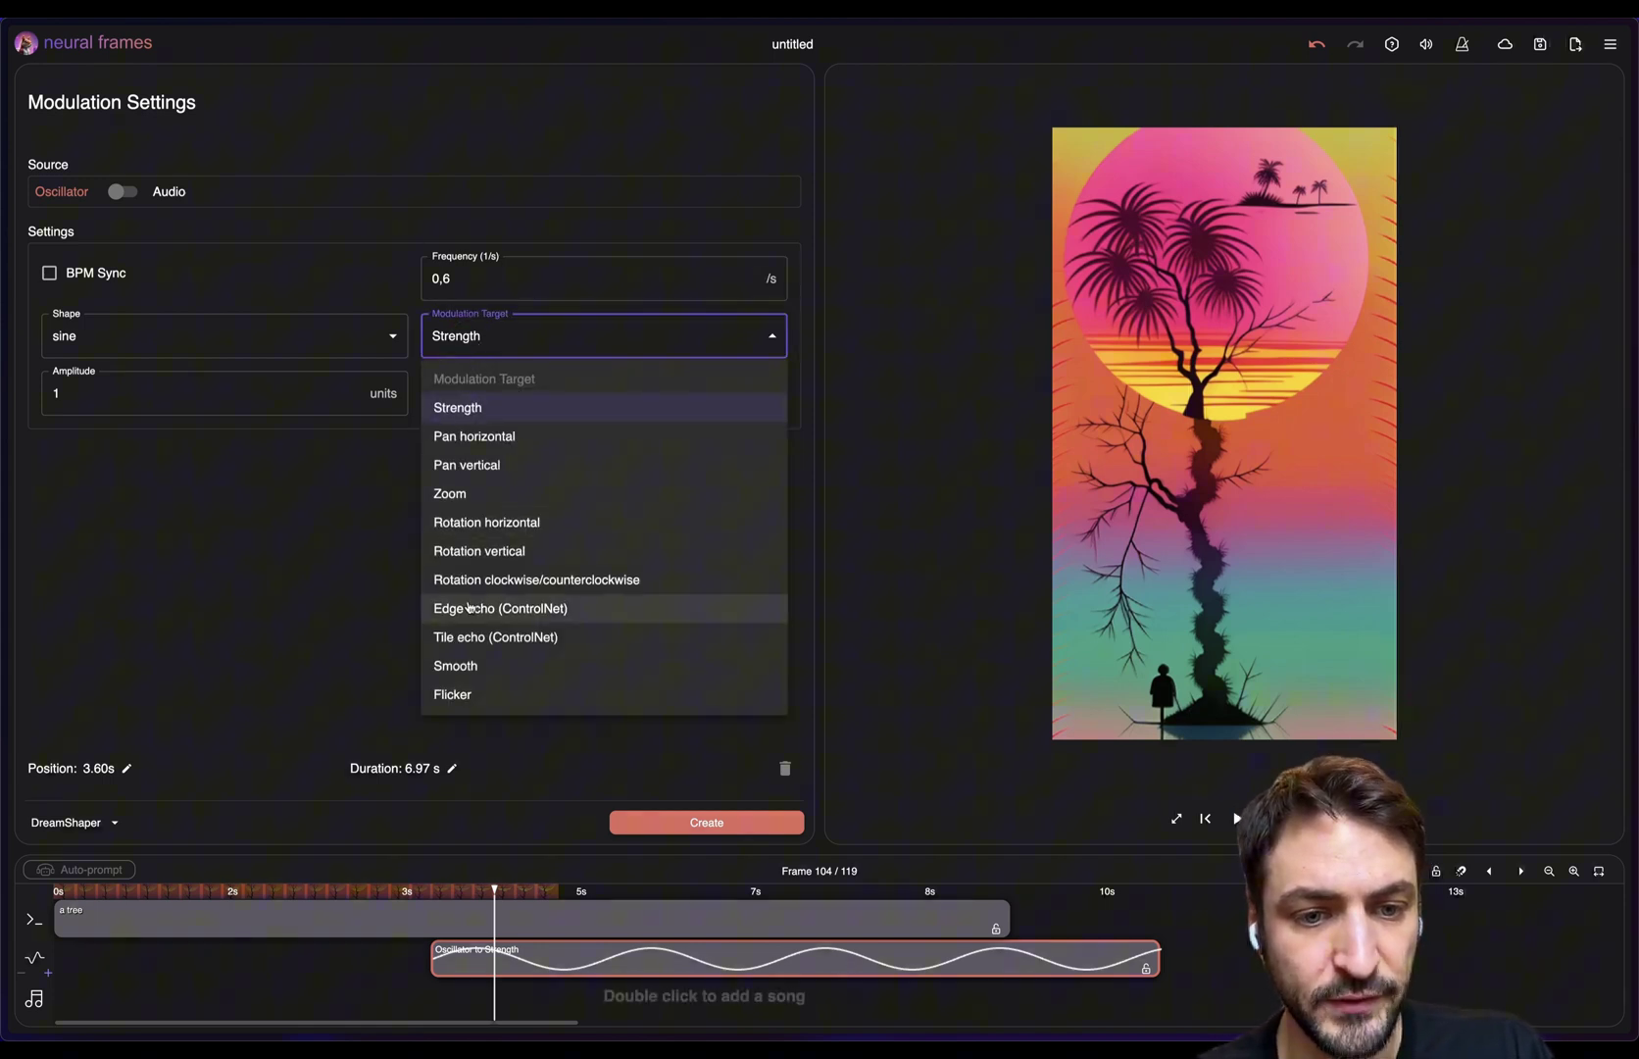
Retarget the oscillator to clockwise/counterclockwise rotation.
left_click(336, 813)
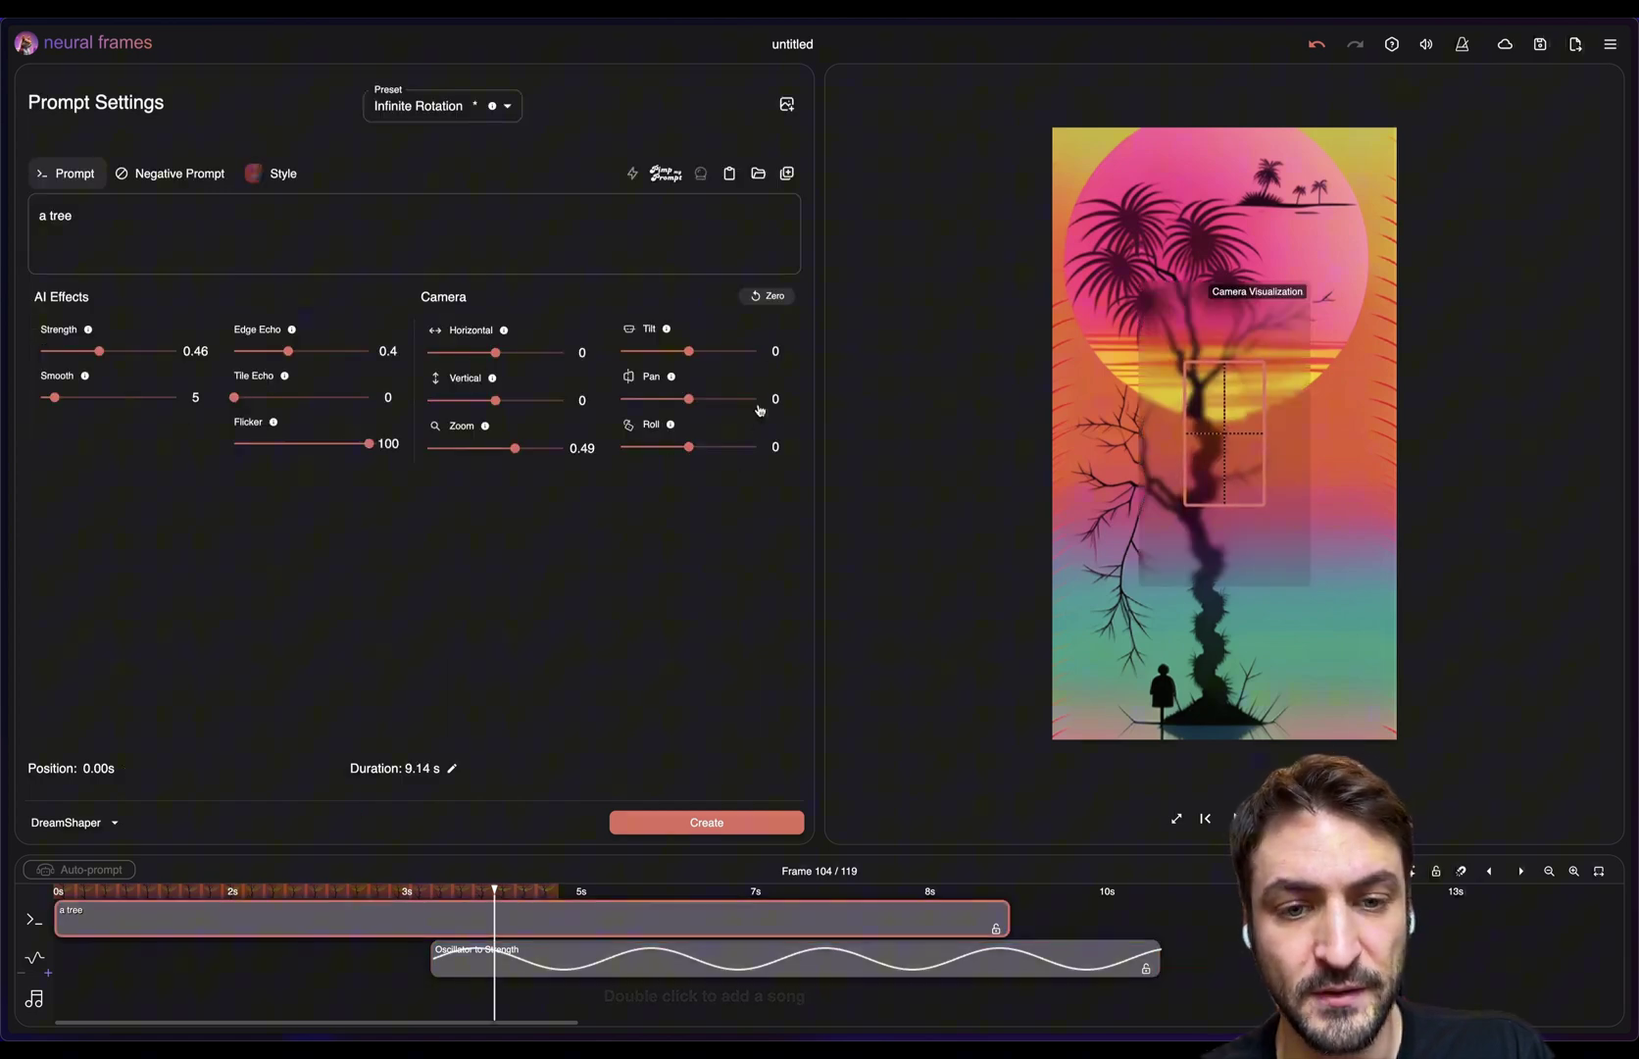
left_click(568, 959)
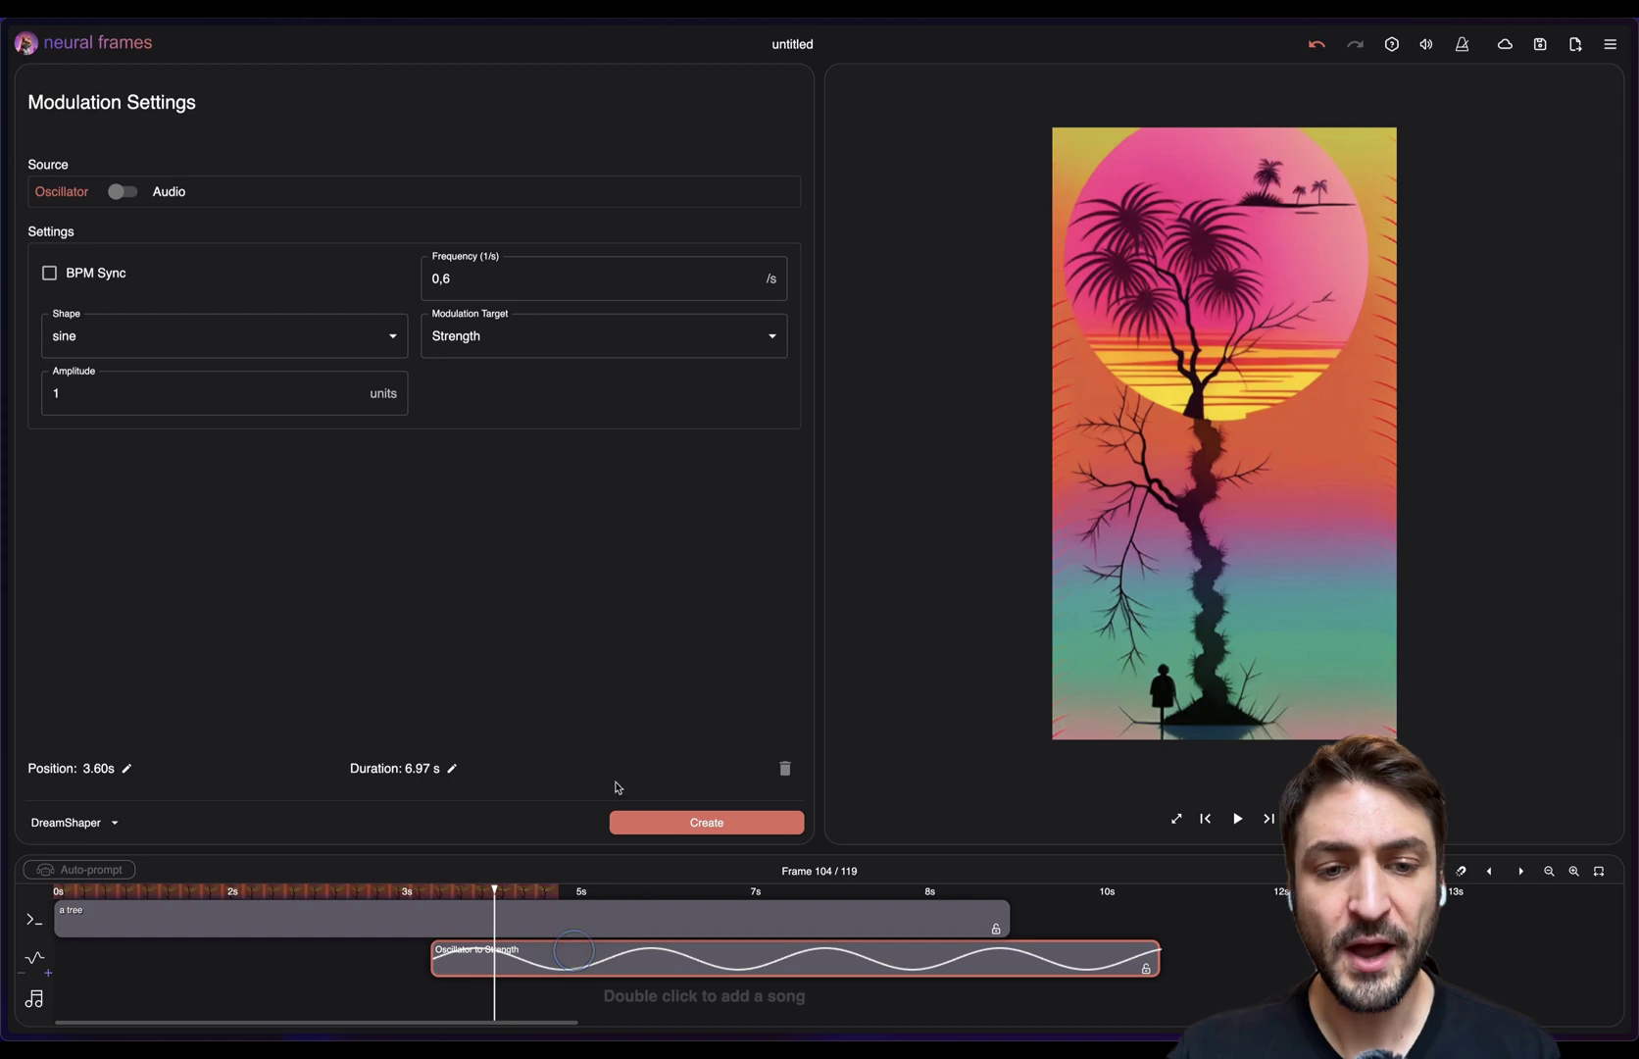
left_click(556, 915)
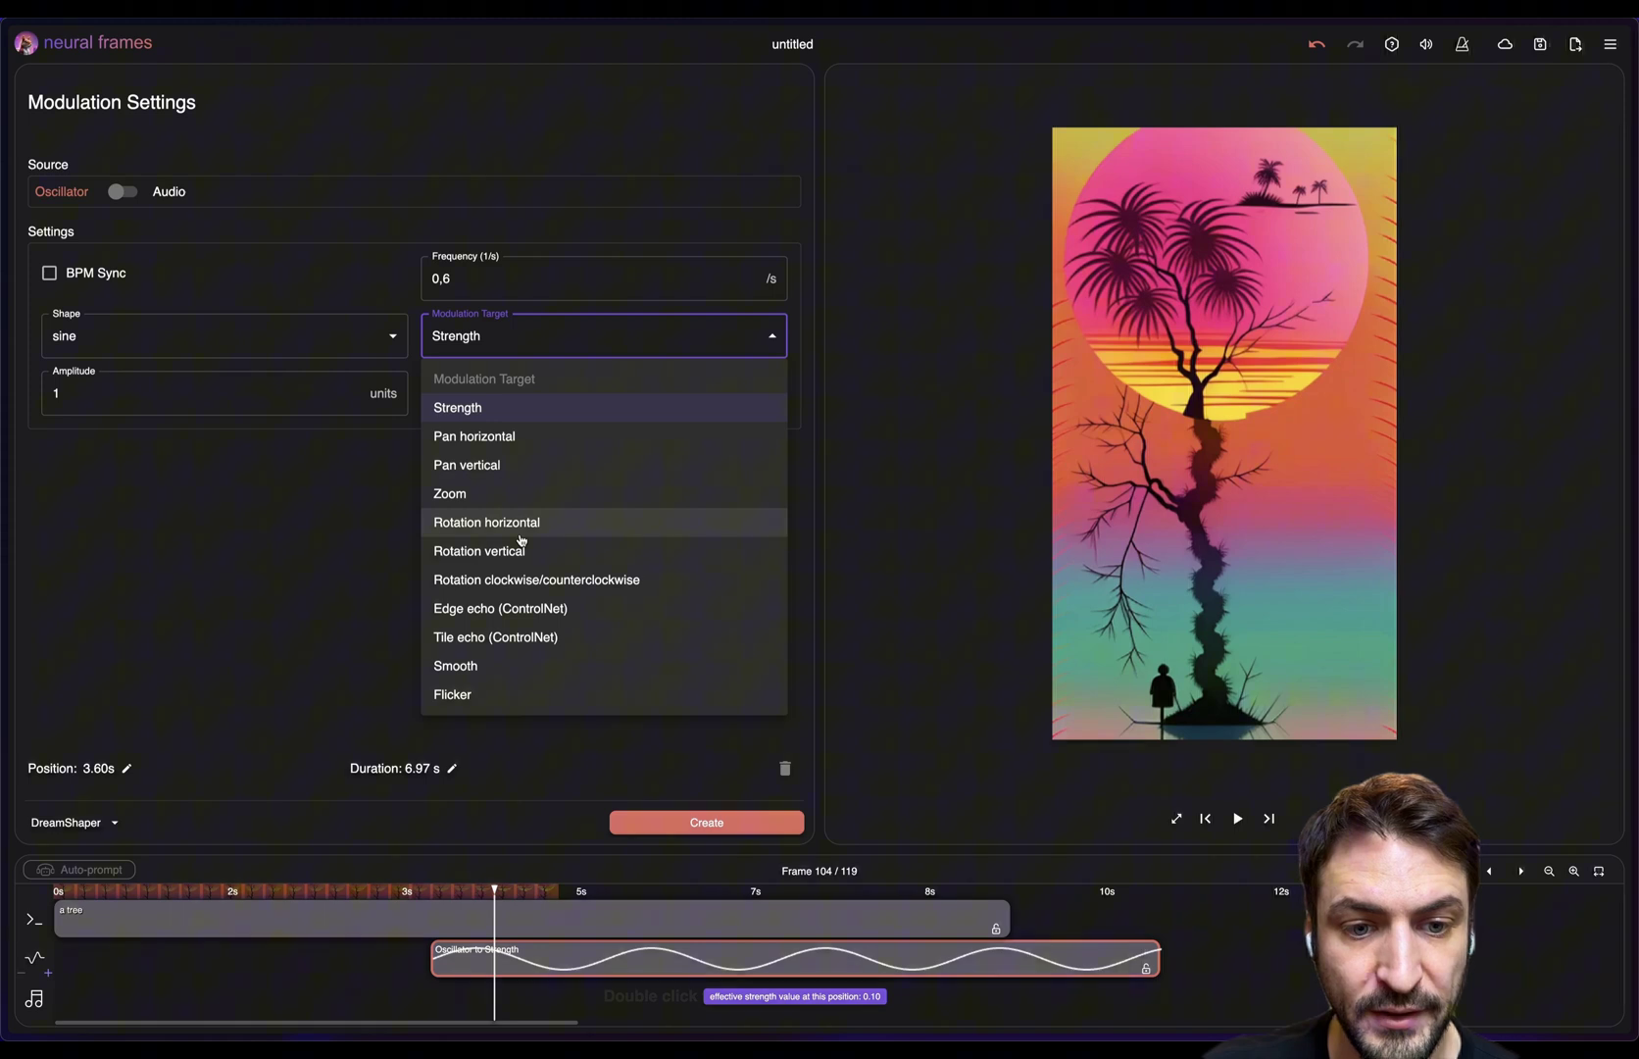
left_click(519, 586)
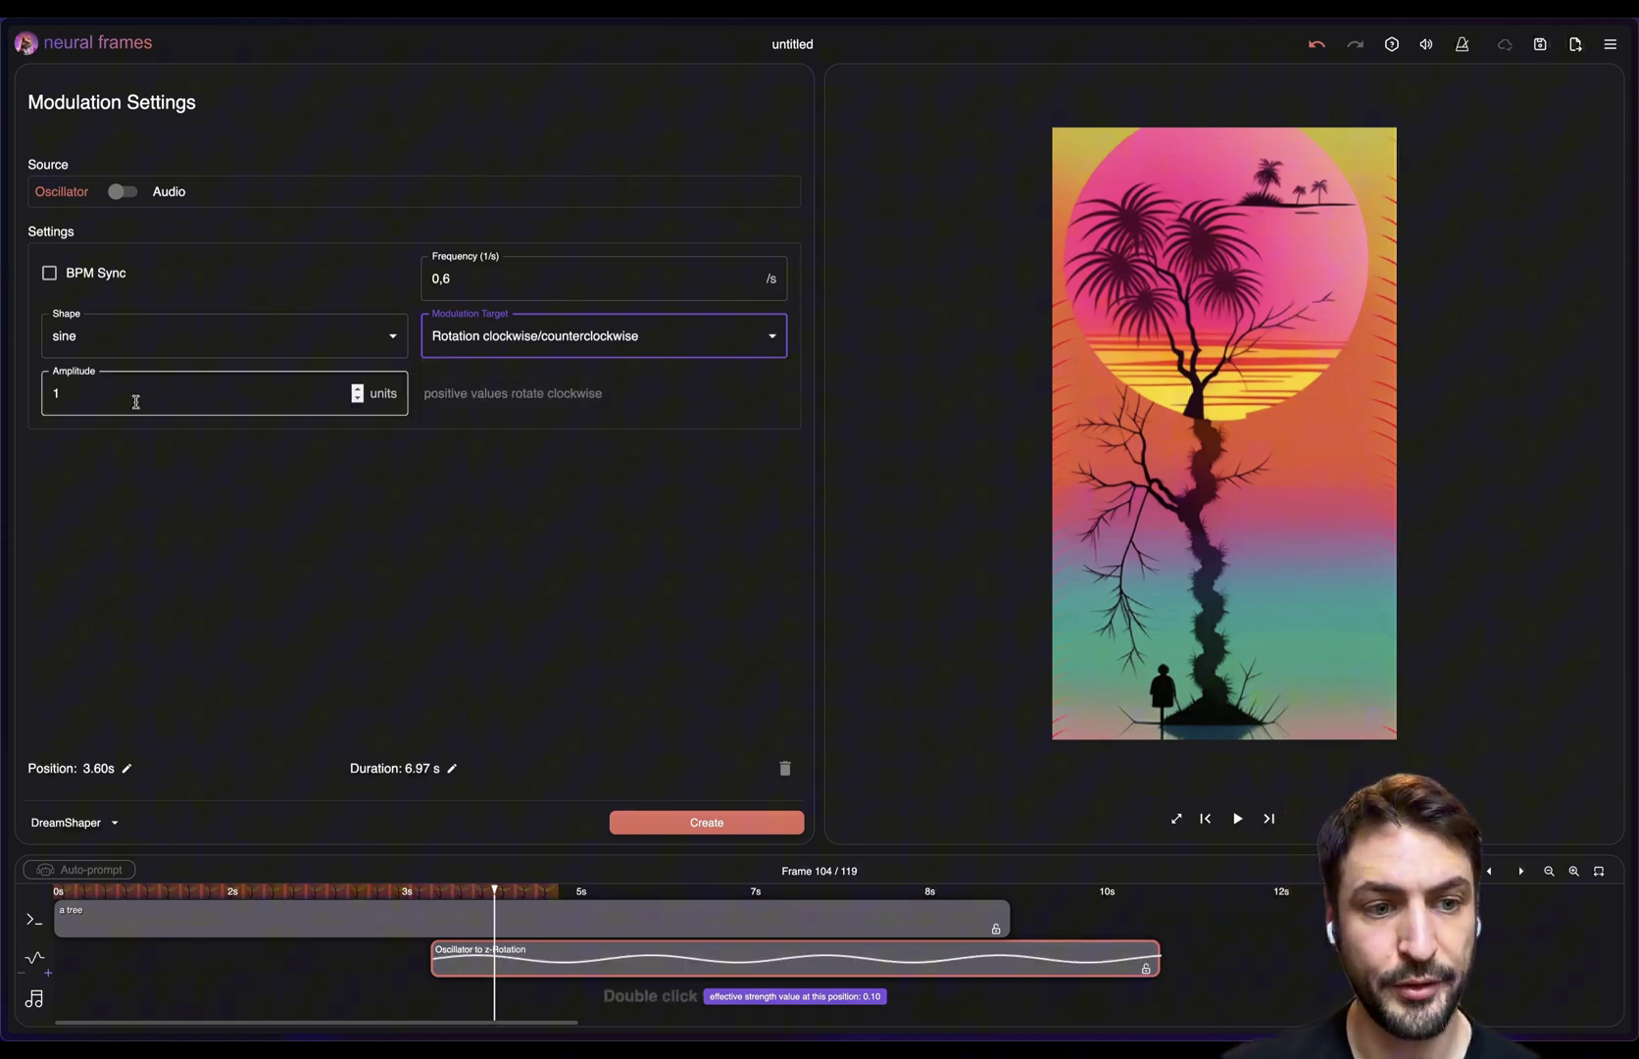
left_click(124, 477)
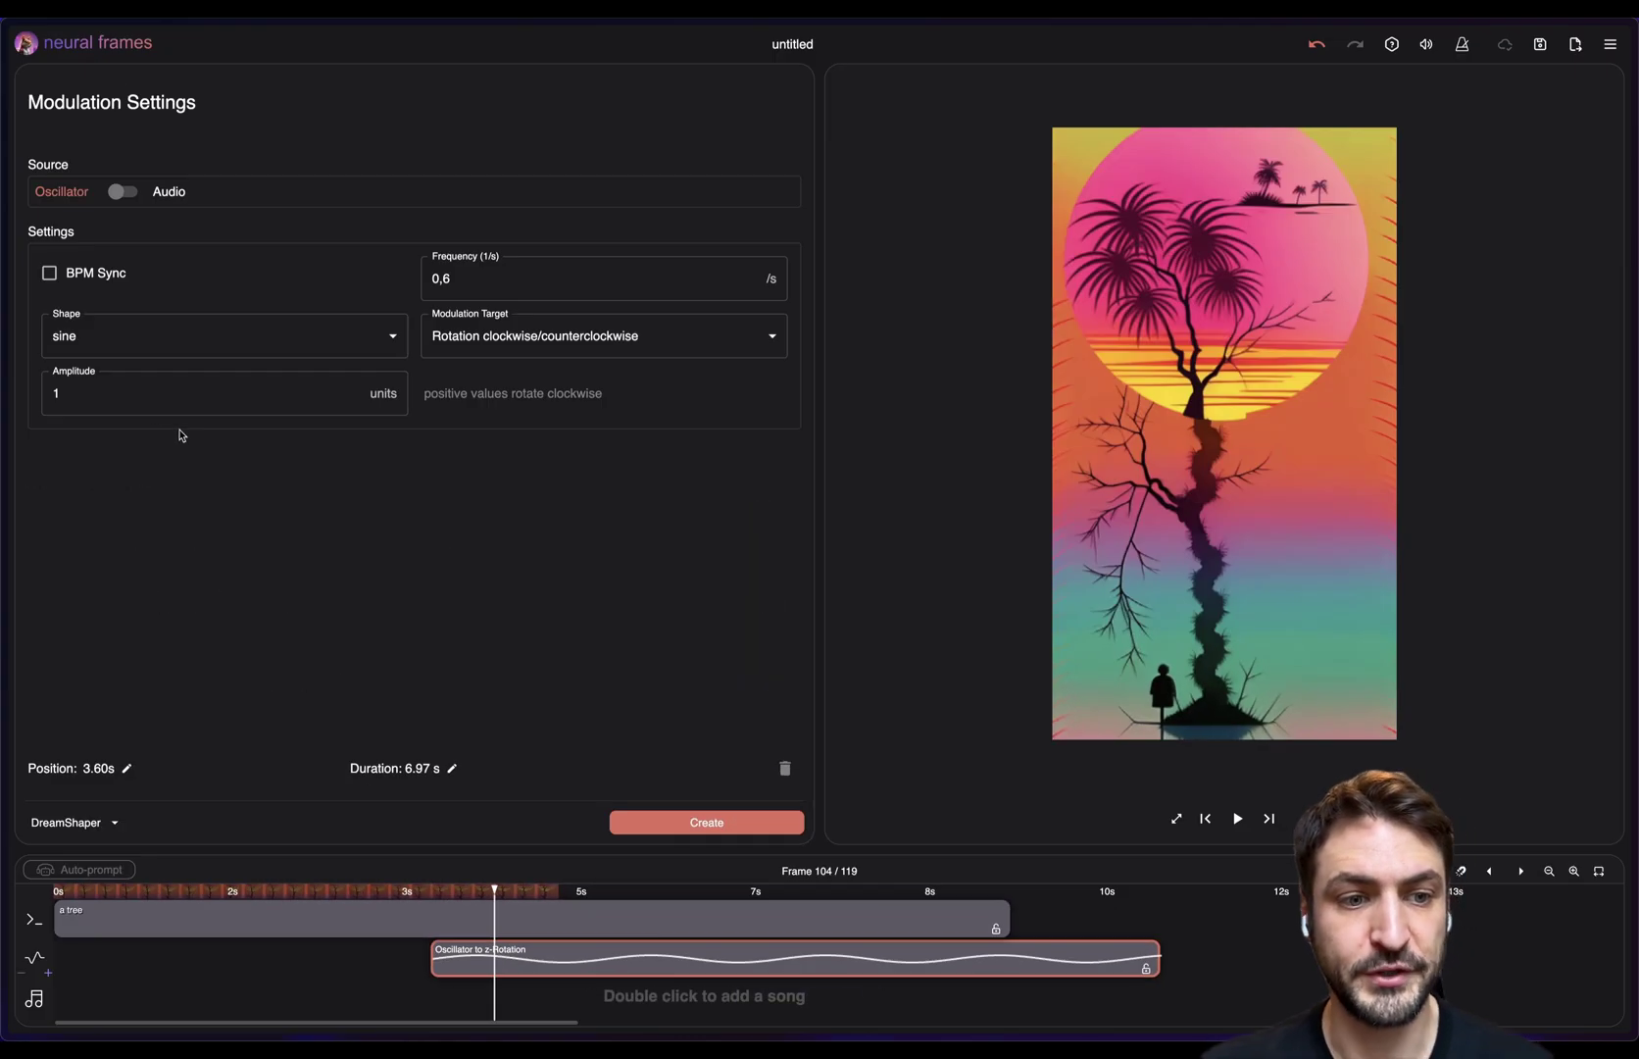
Set the rotation amplitude to 10 and show the 'a tree' prompt settings again.
left_click(81, 399)
type("10")
left_click(382, 703)
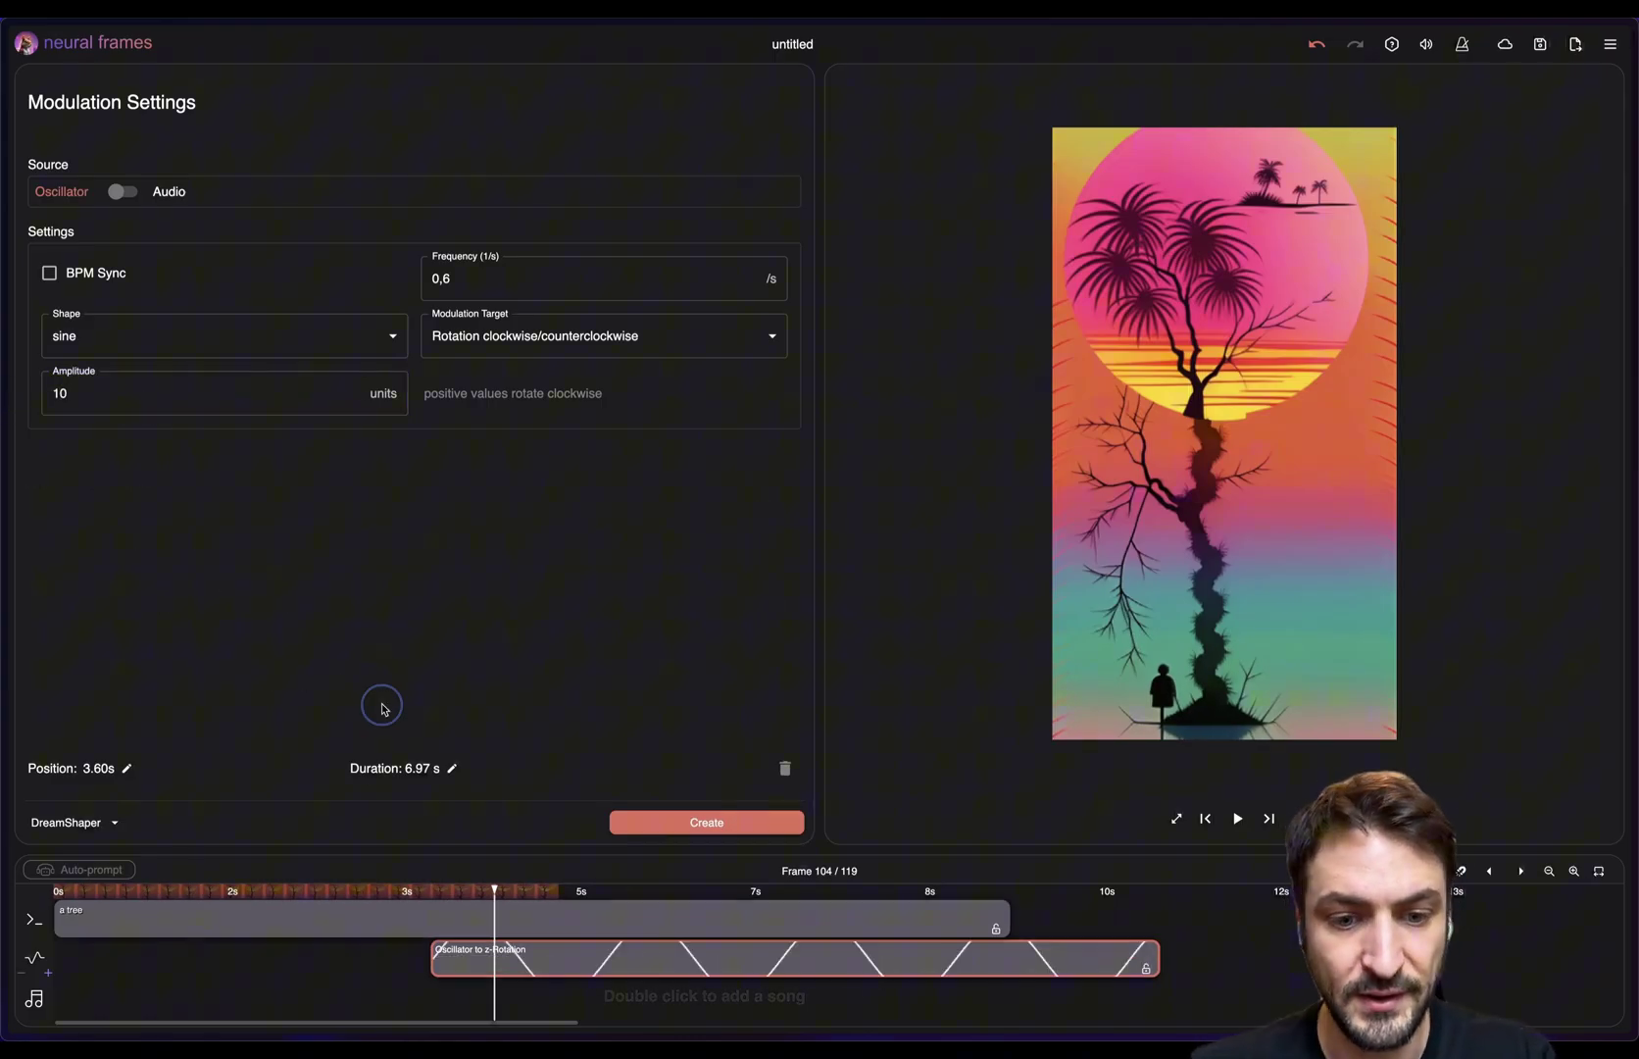
mouse_move(561, 963)
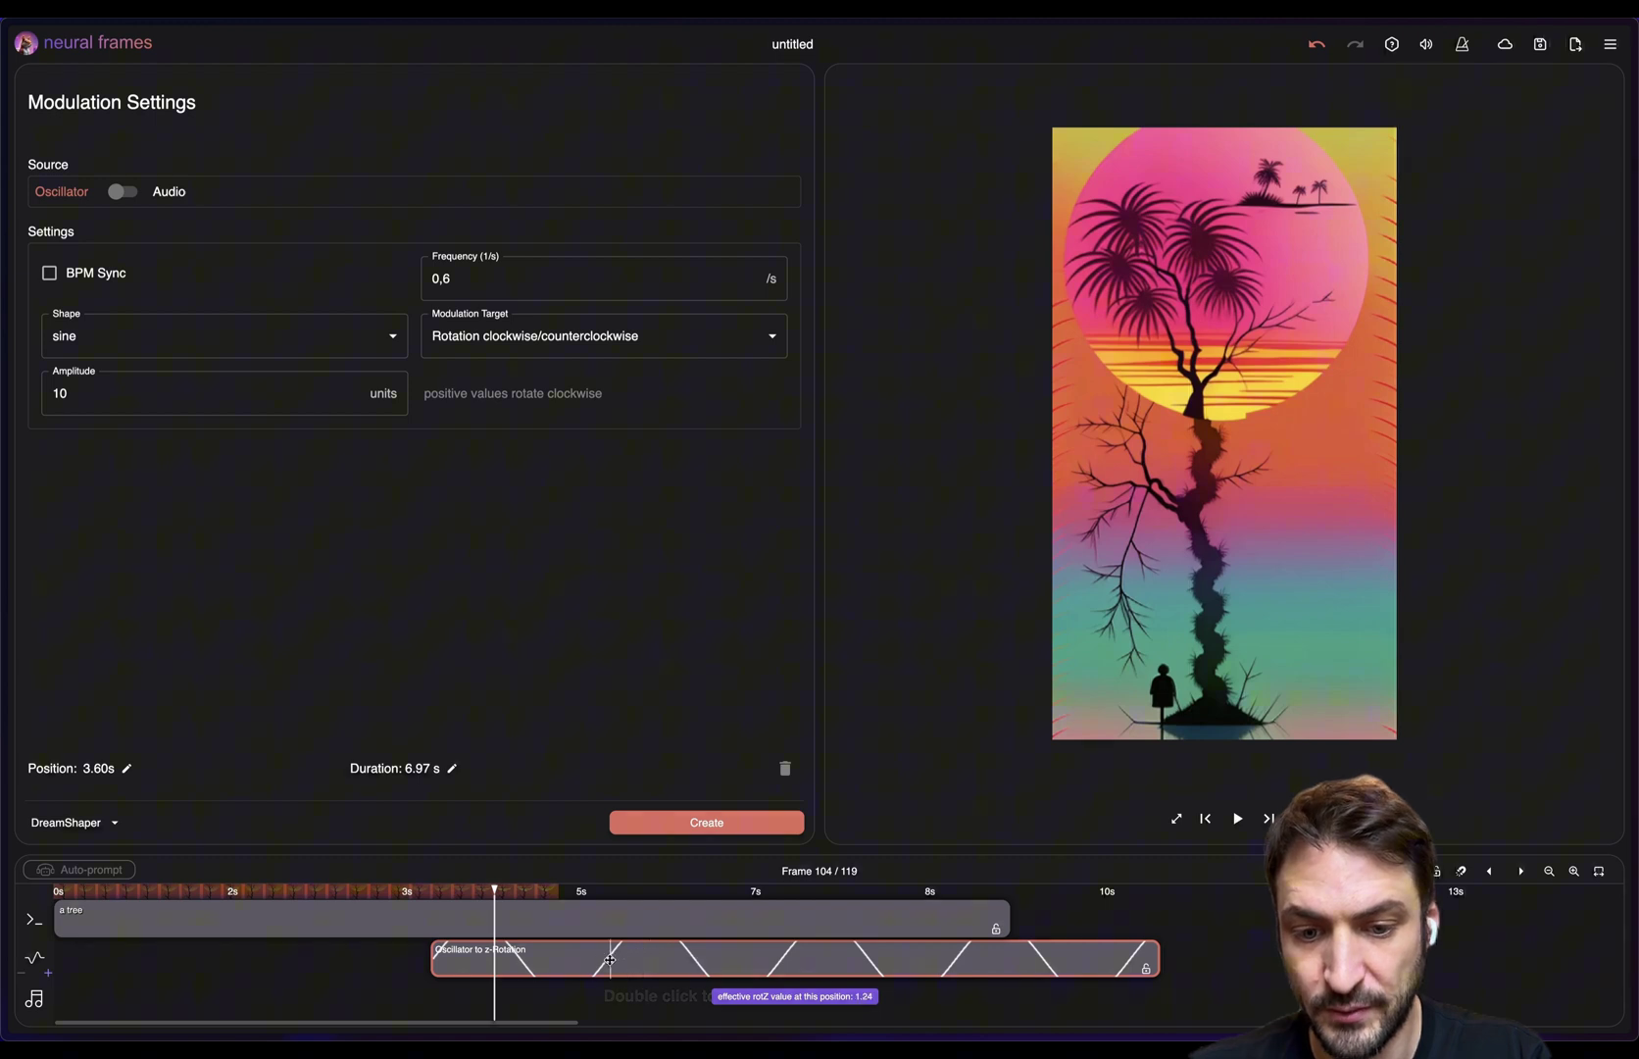
left_click(626, 915)
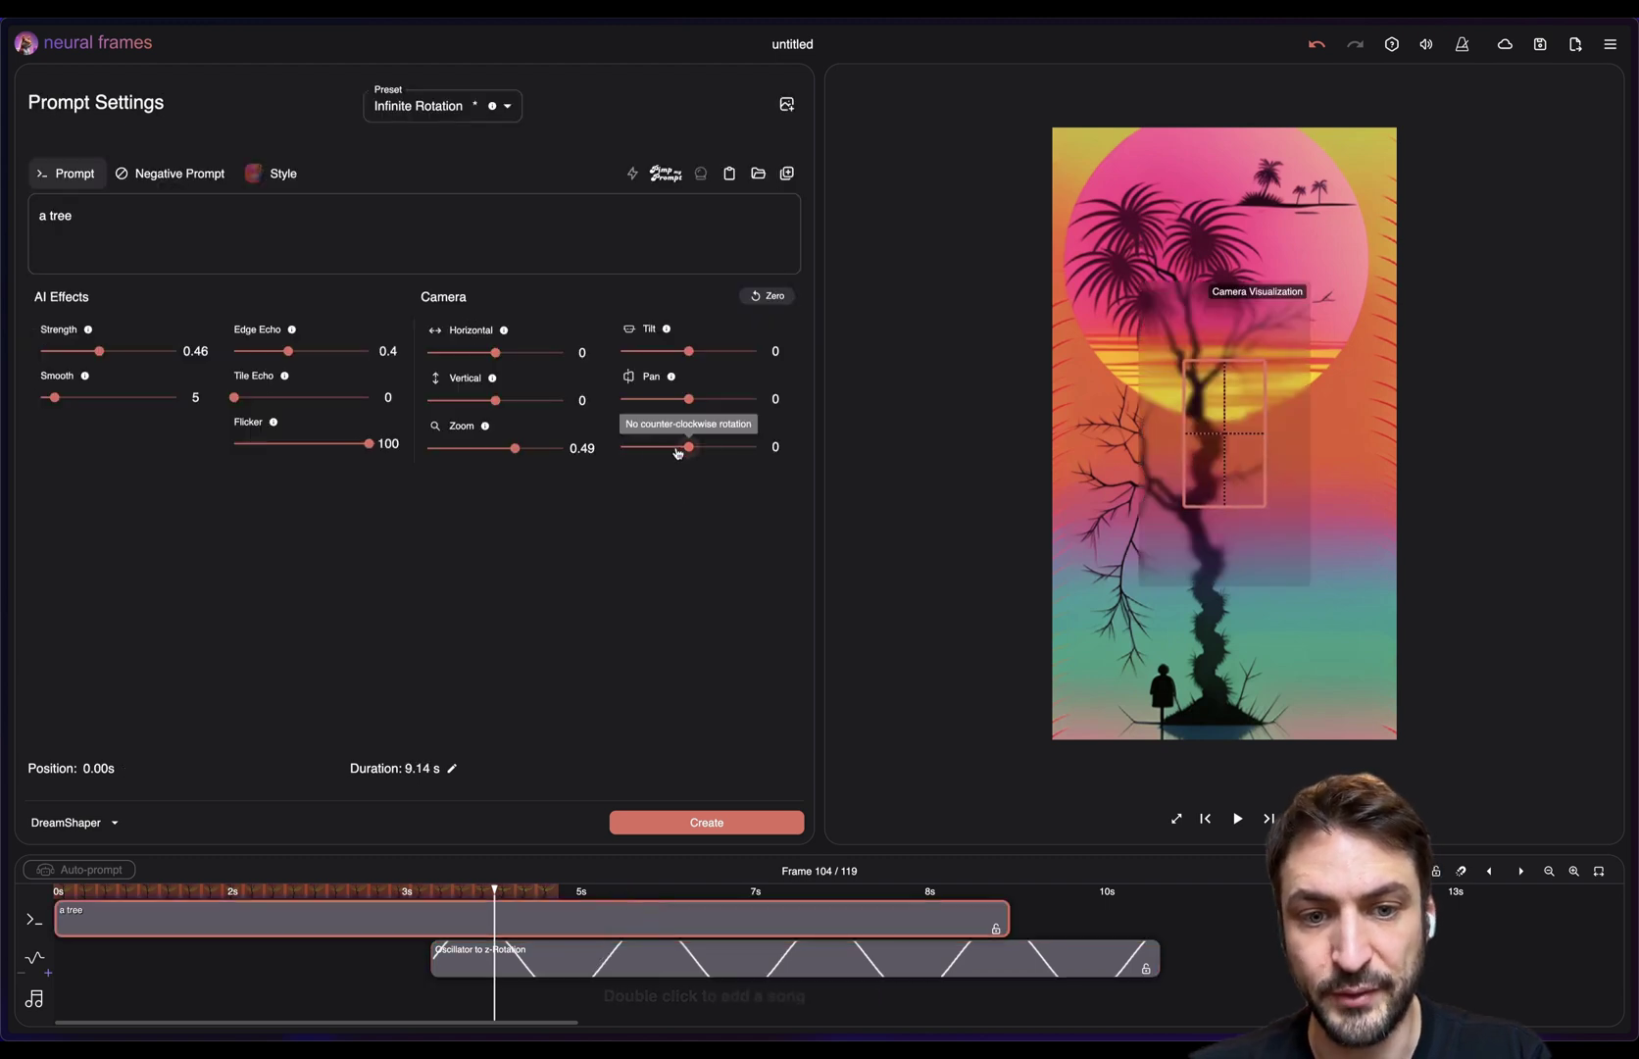
Try raising the tree prompt's camera roll, then return it to 0.
left_click_drag(689, 449, 735, 454)
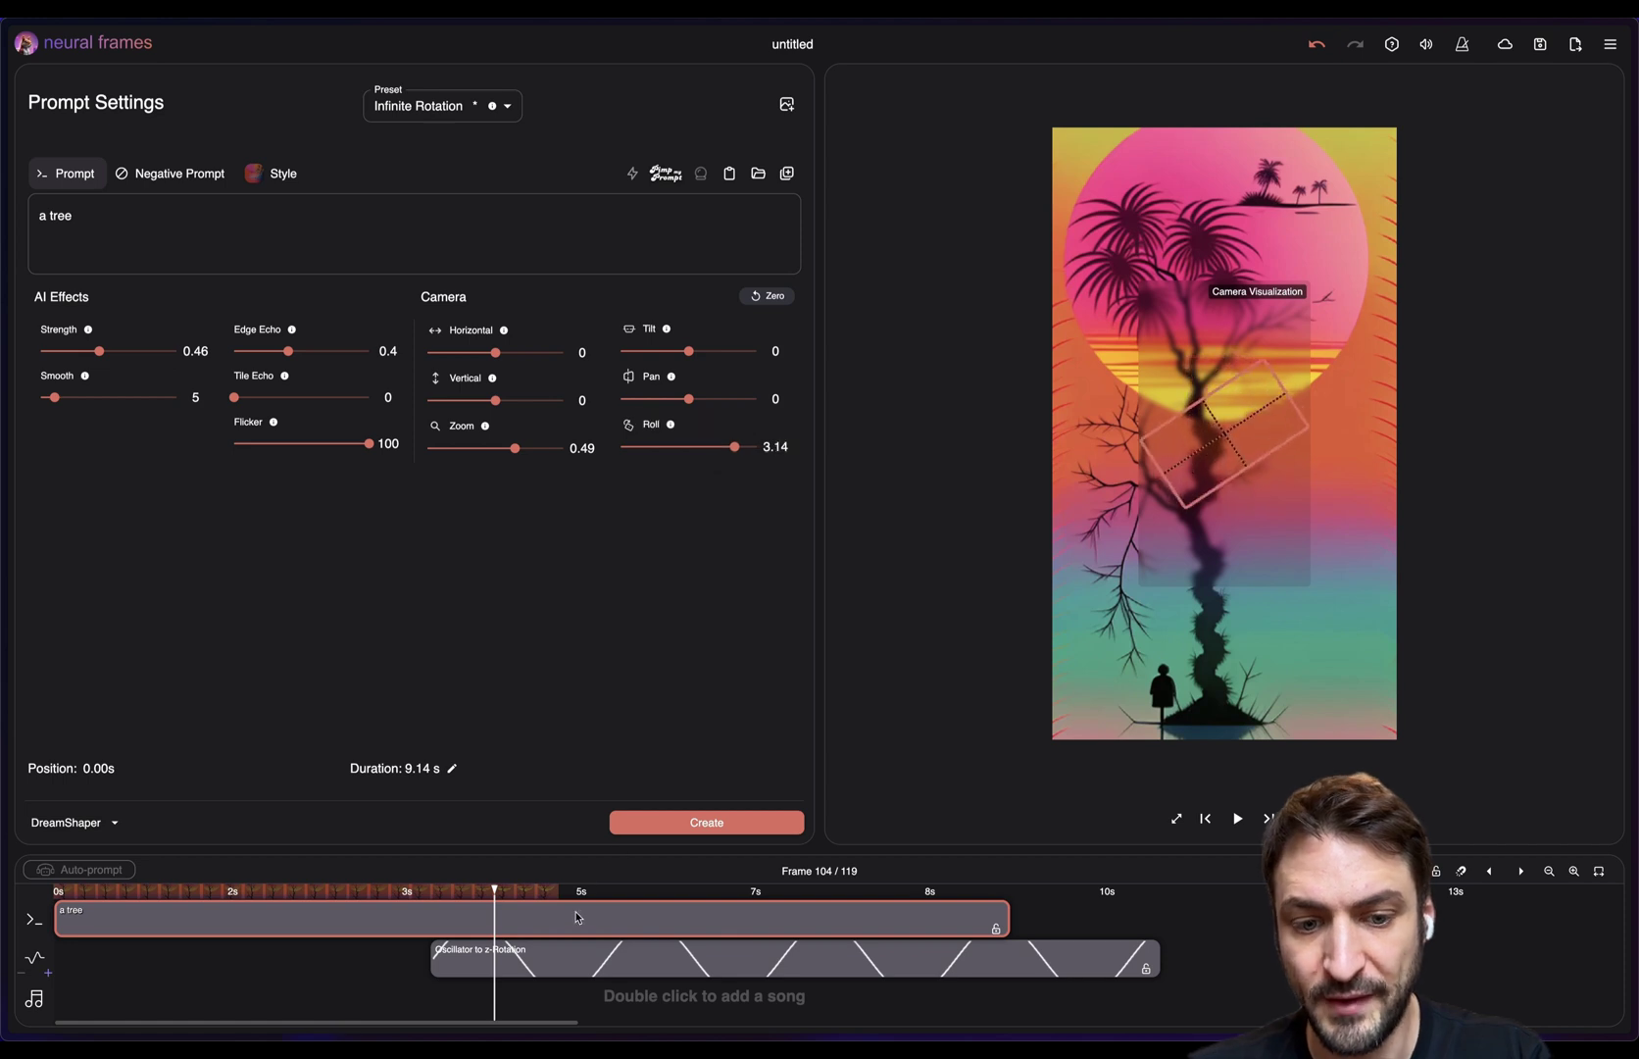
left_click(559, 967)
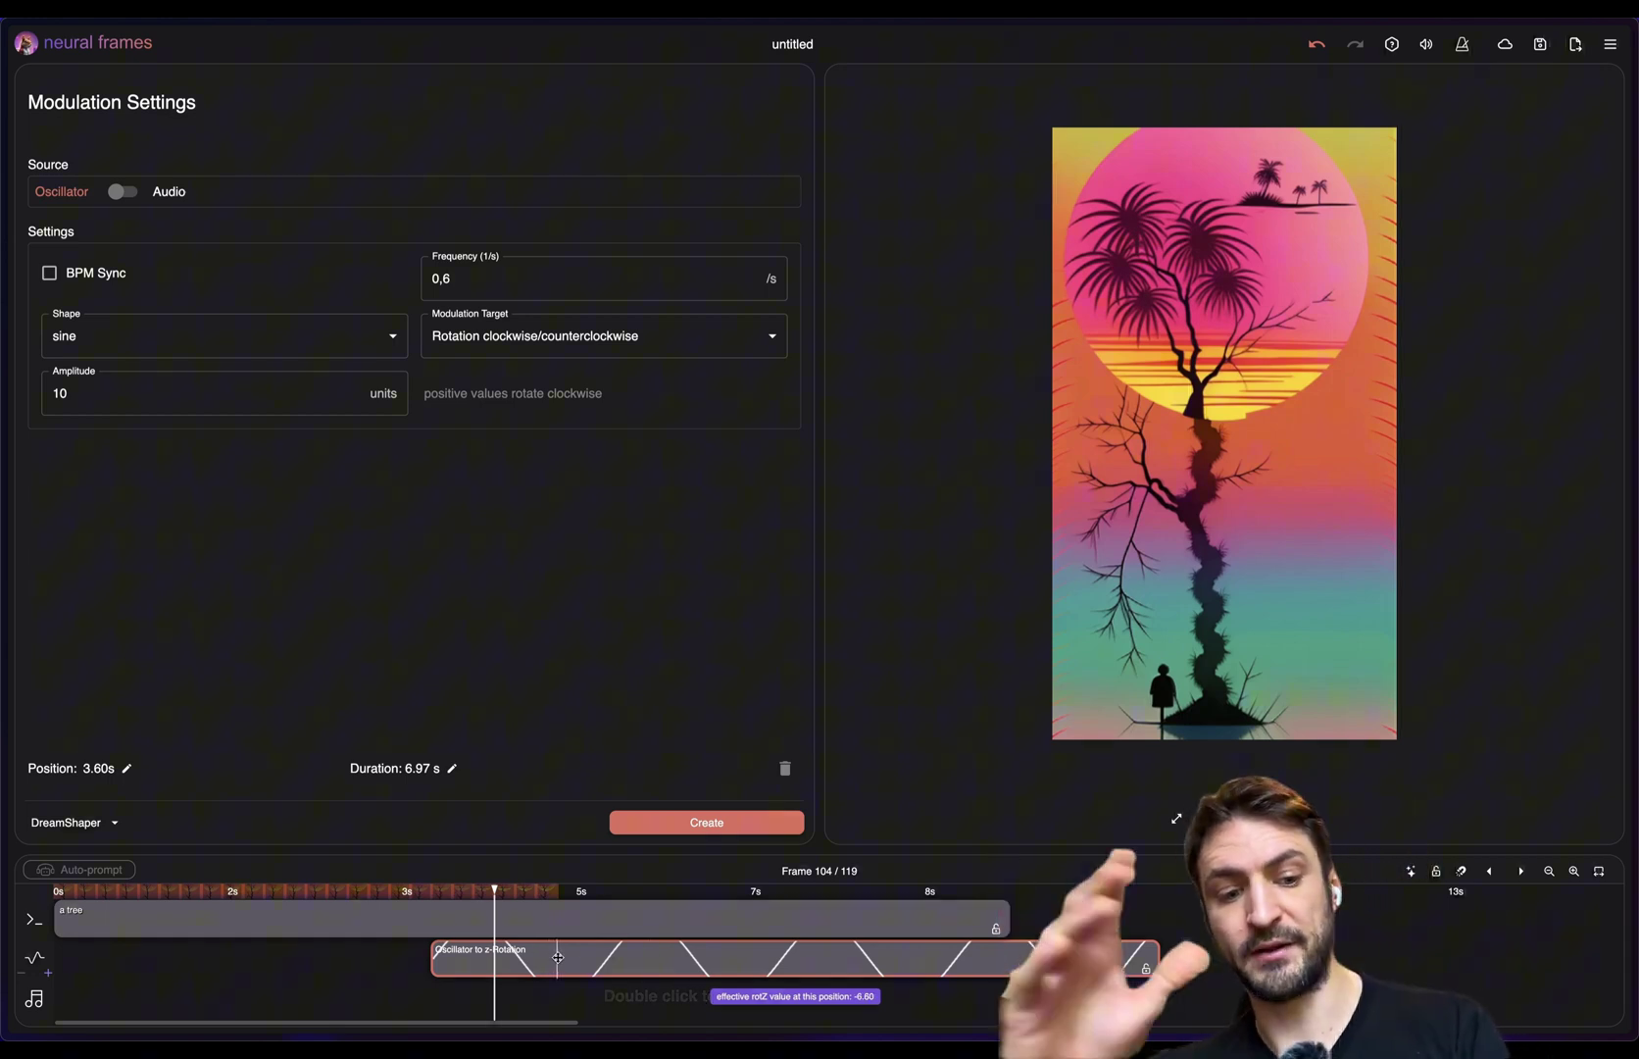
left_click(564, 917)
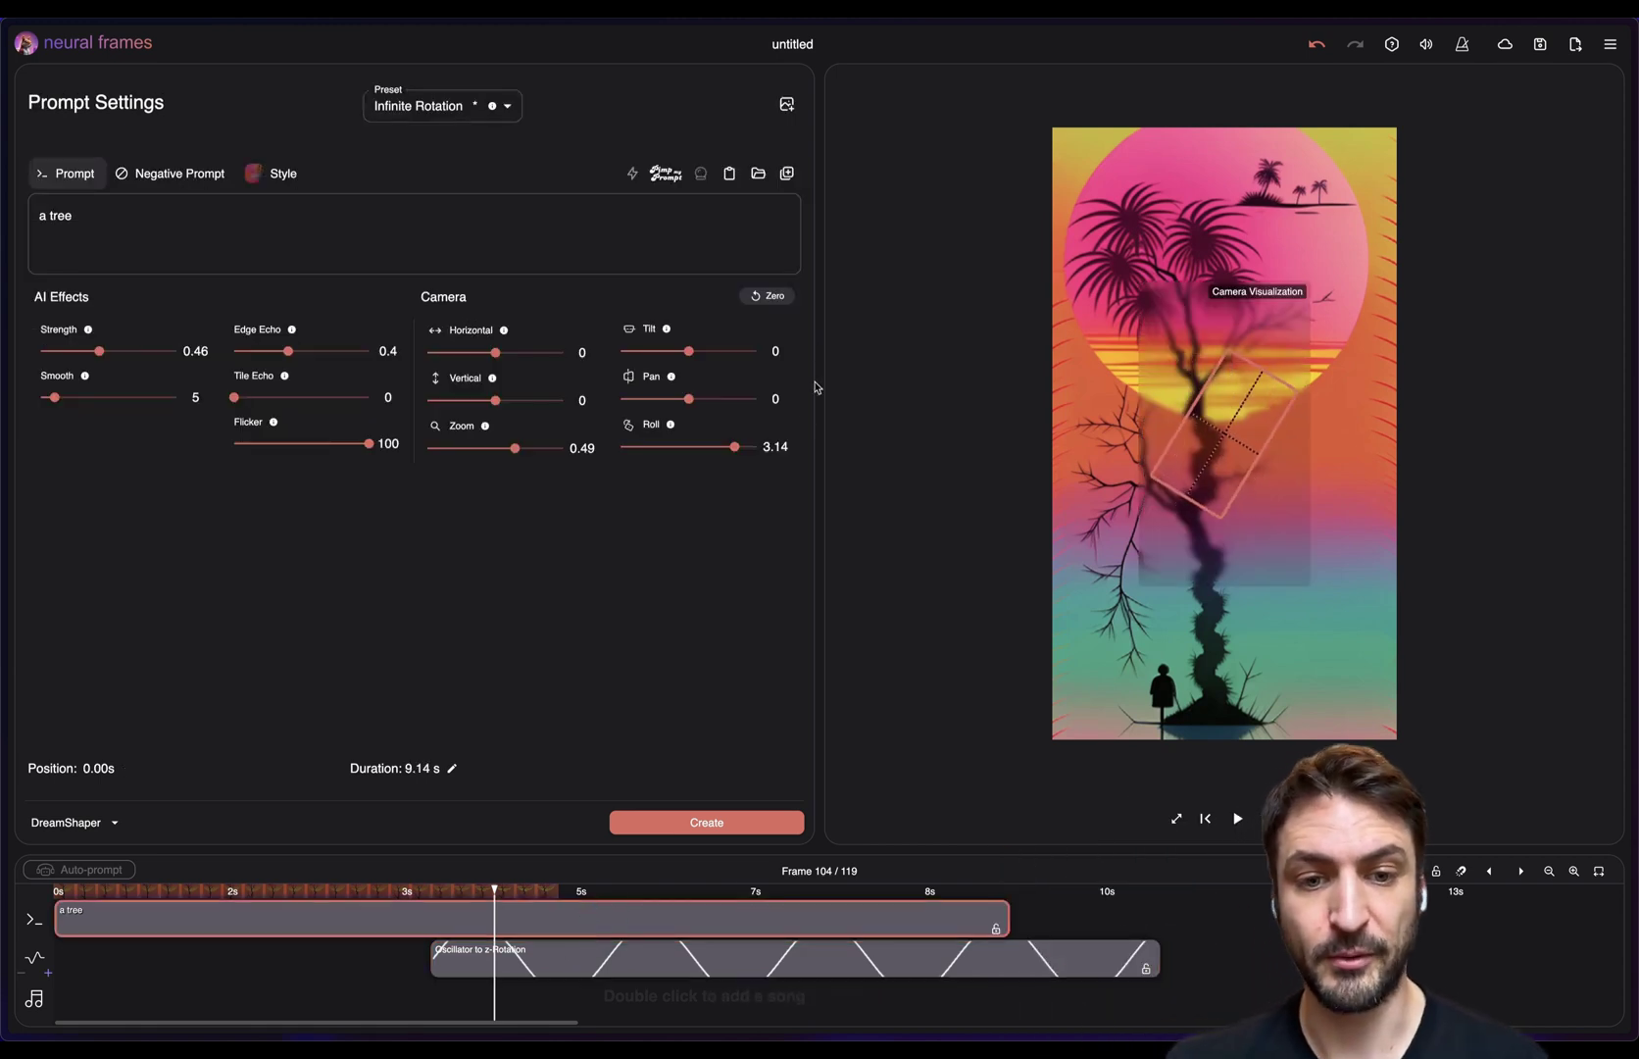
left_click_drag(734, 446, 698, 451)
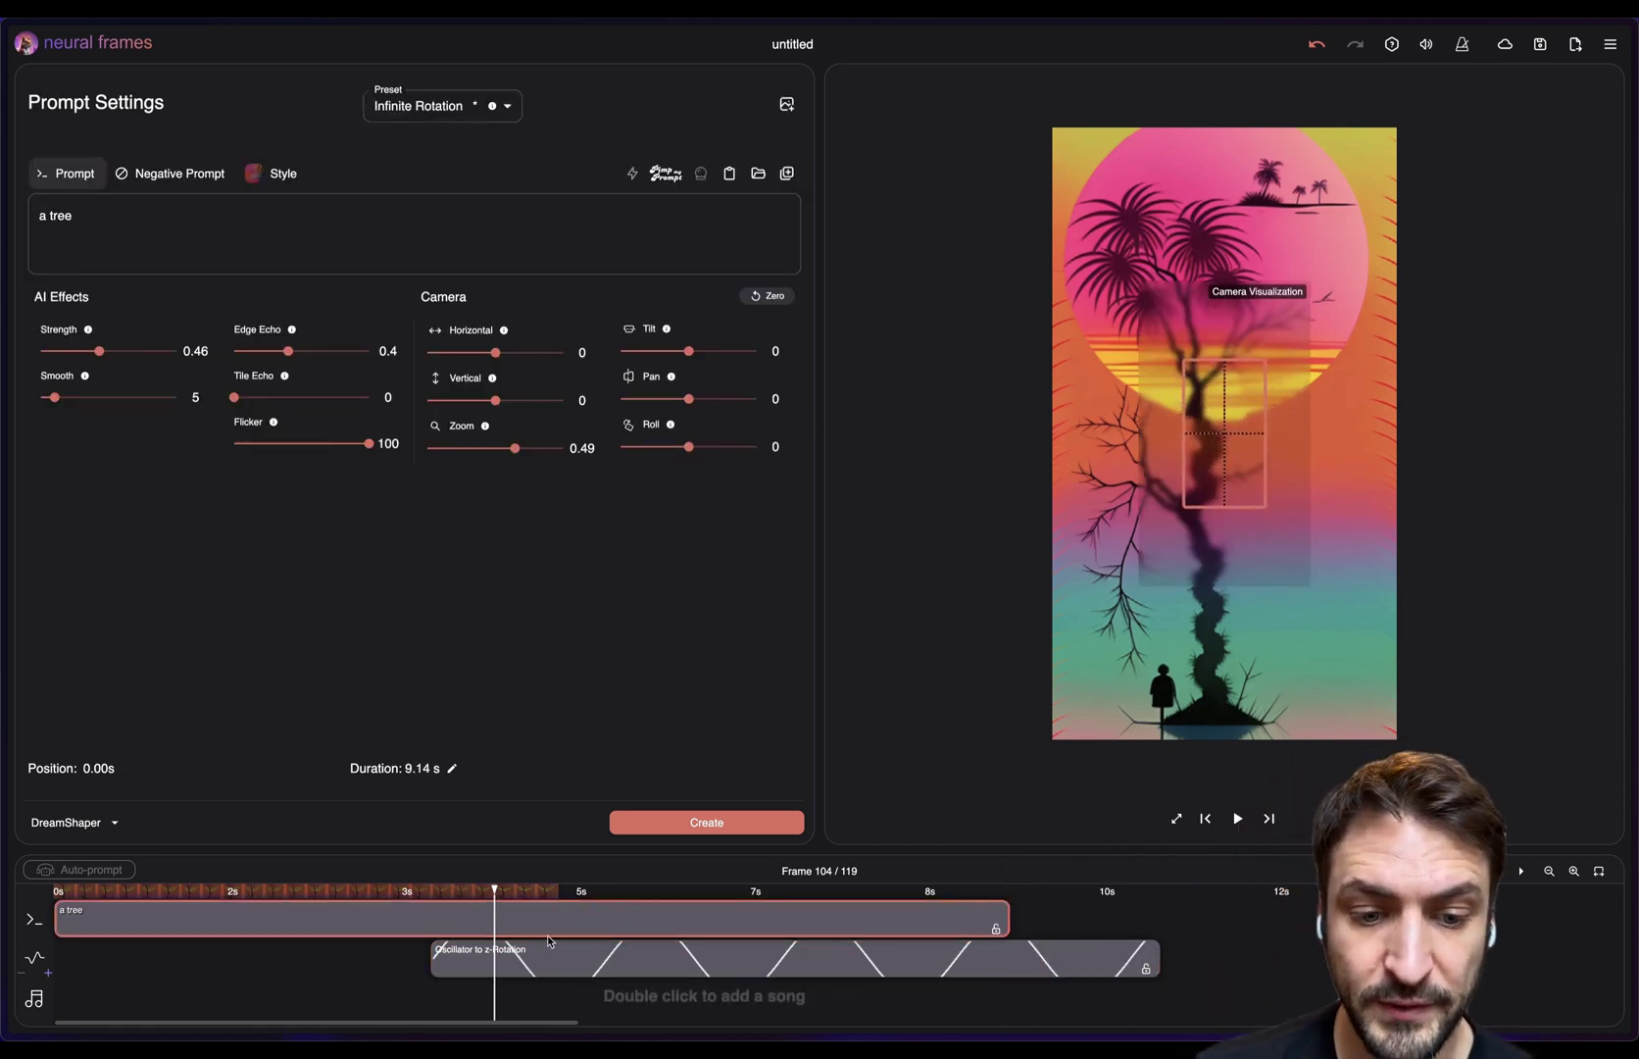
Lower the rotation oscillator's amplitude to 7 and scrub back to frame 87.
left_click(547, 953)
left_click_drag(190, 406, 21, 387)
type("7")
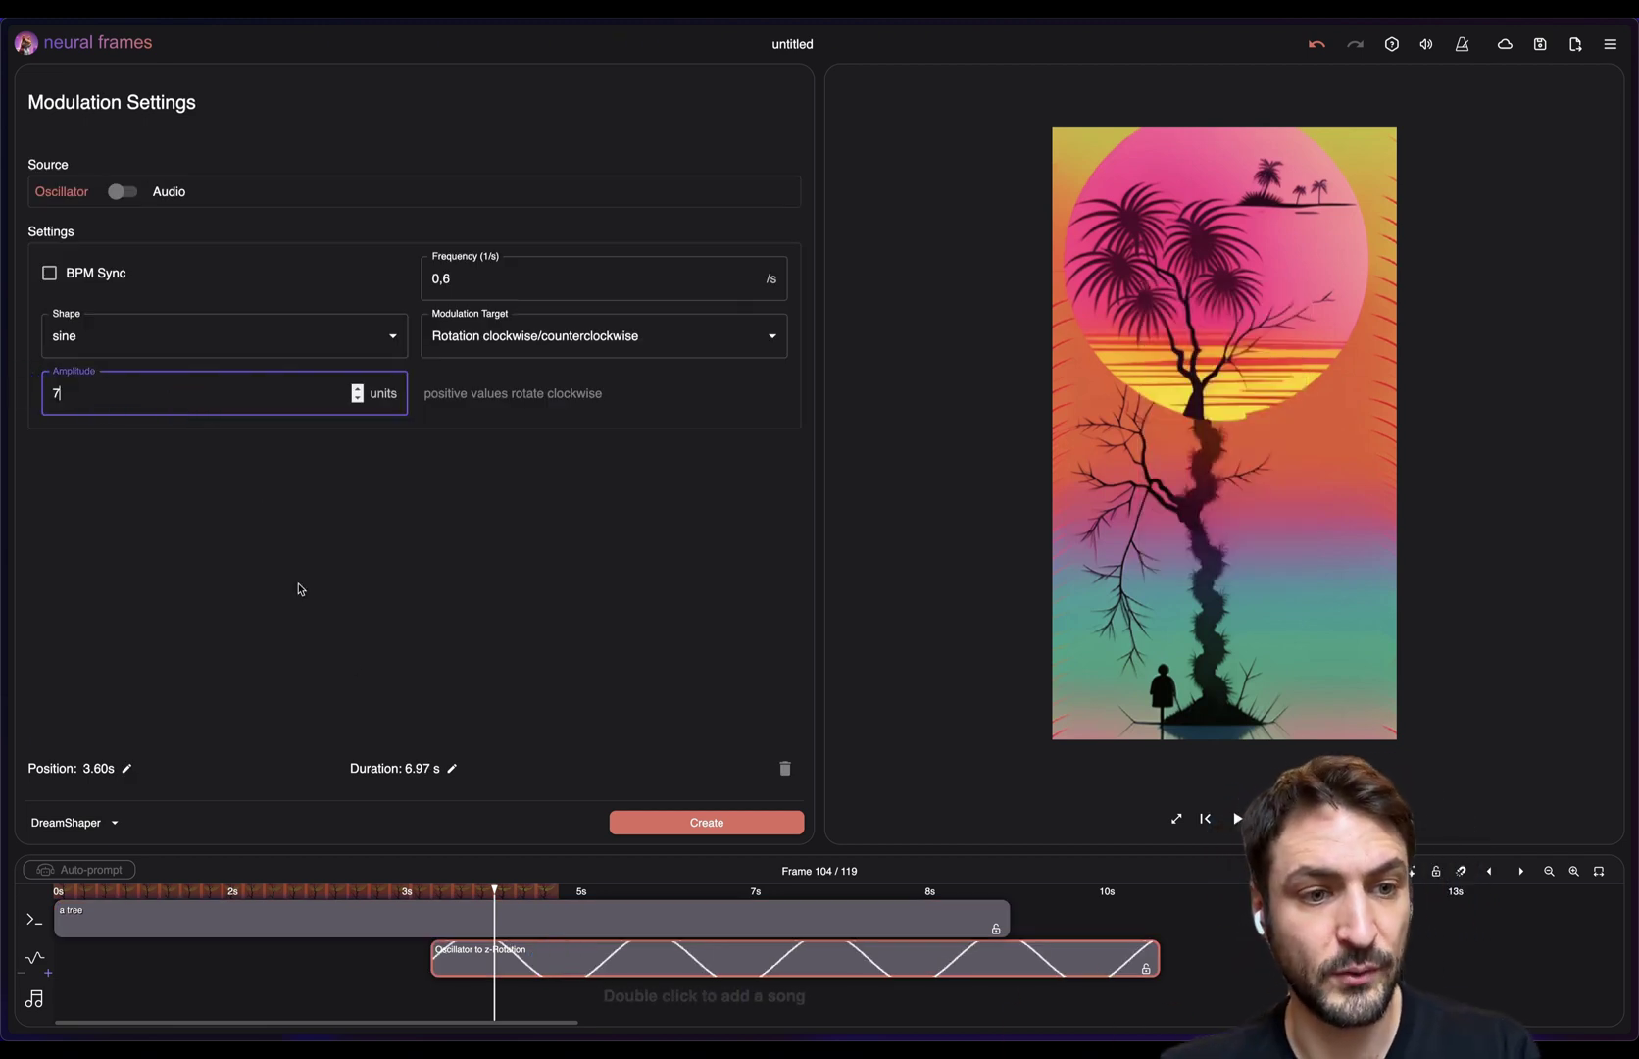
left_click(317, 609)
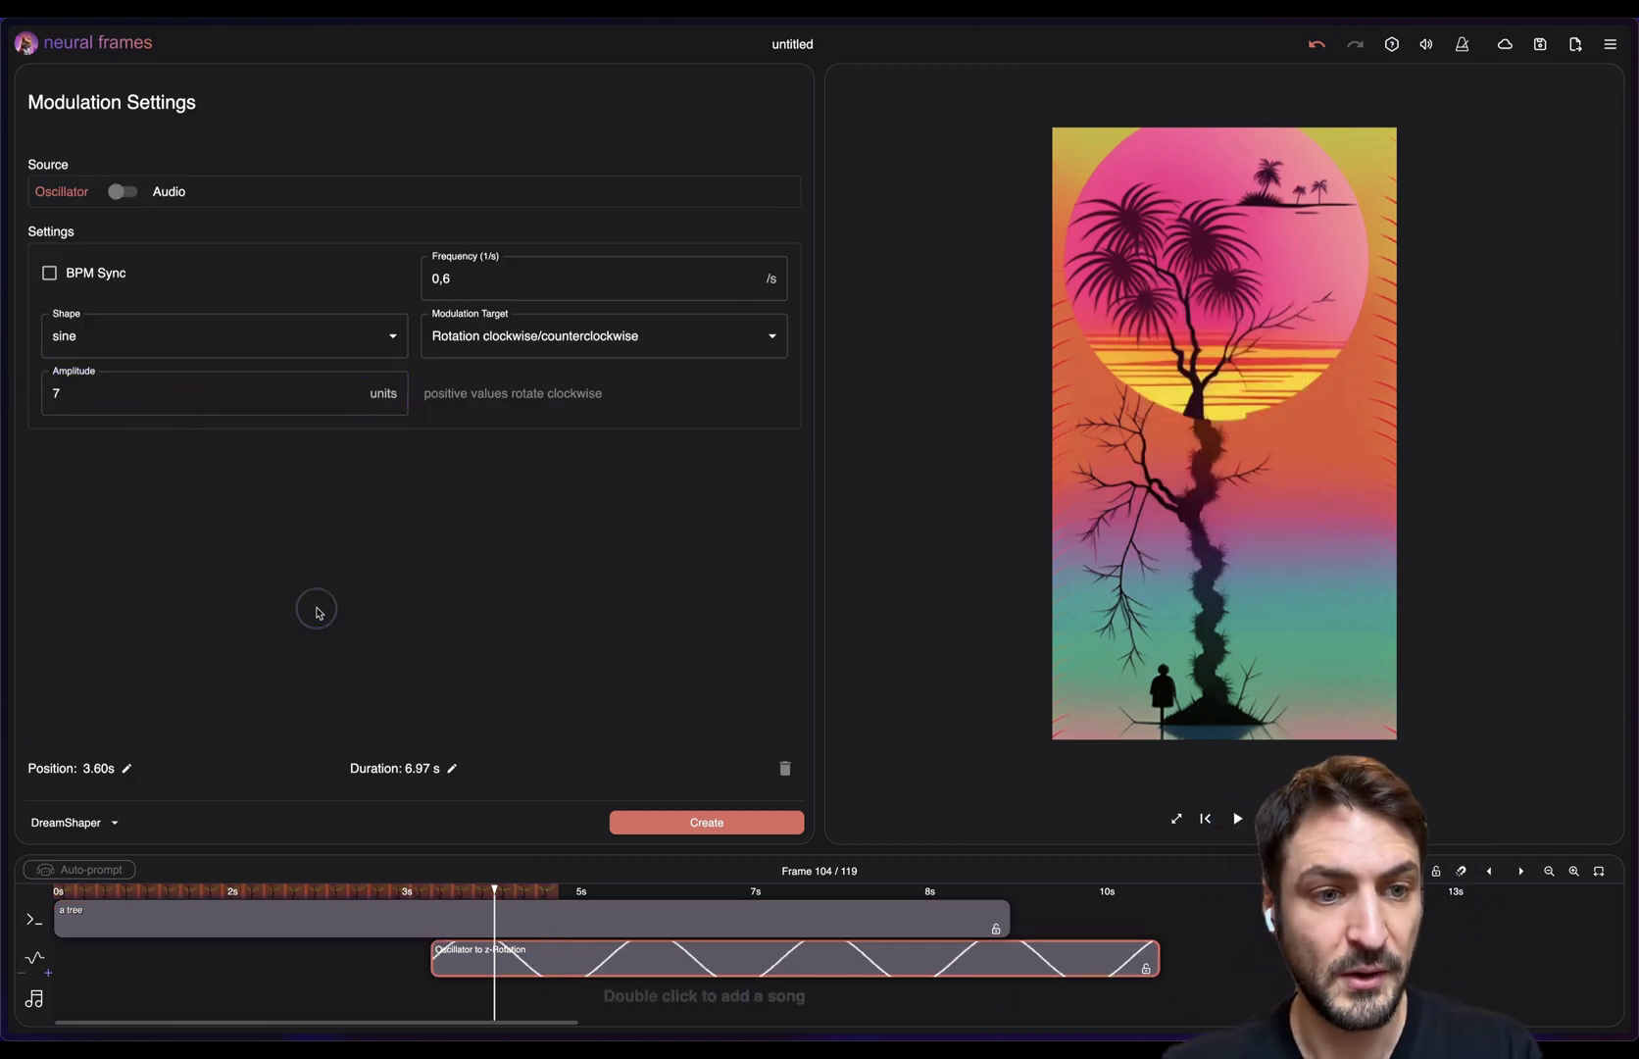
left_click(495, 912)
left_click_drag(495, 907, 424, 907)
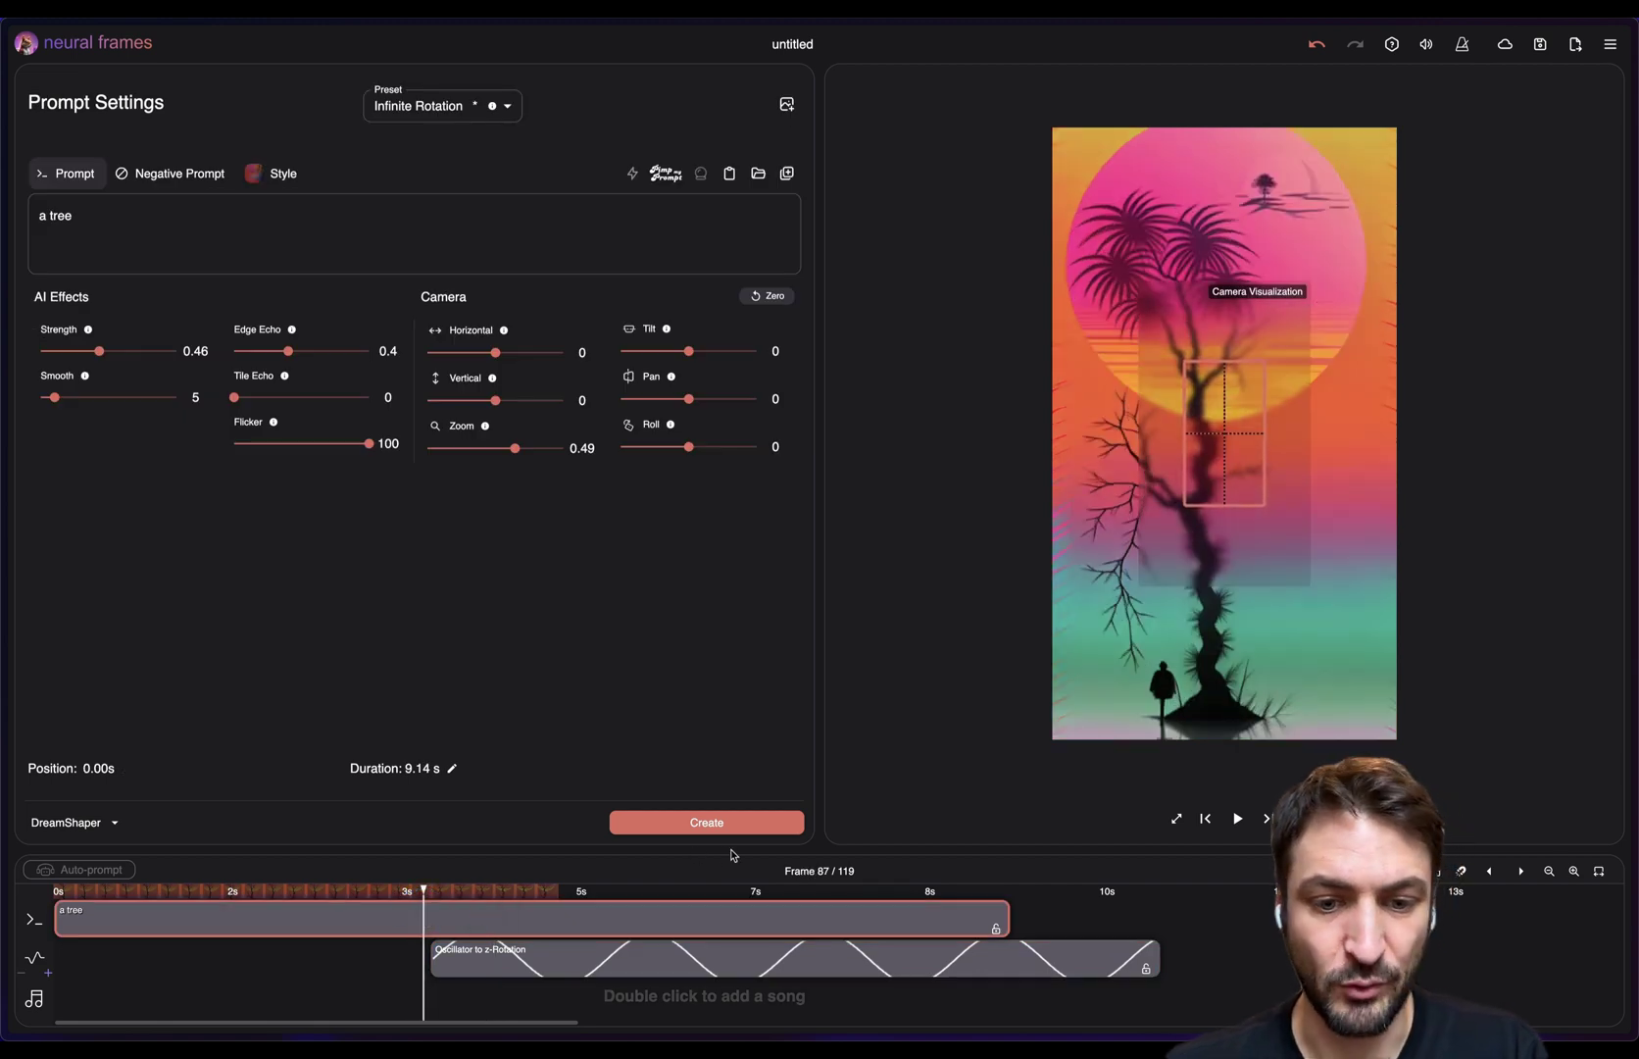
Generate all 224 frames, preview an earlier moment, and add an empty modulation row.
left_click(763, 829)
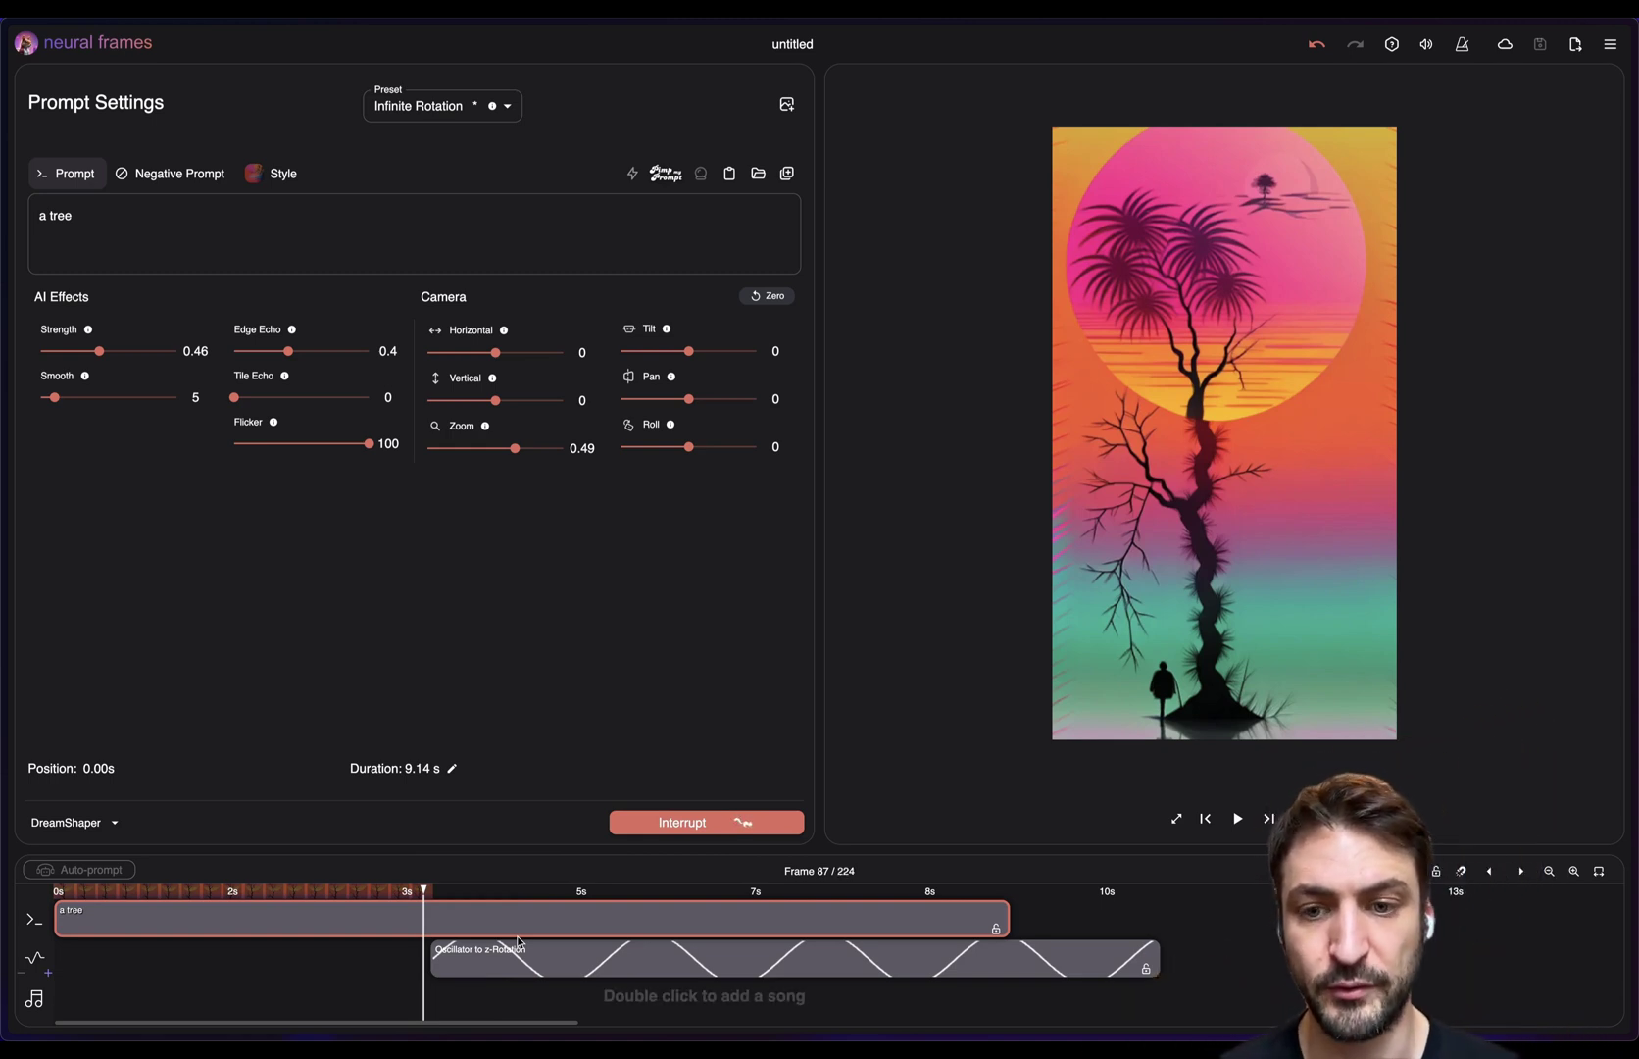
left_click_drag(480, 919, 184, 957)
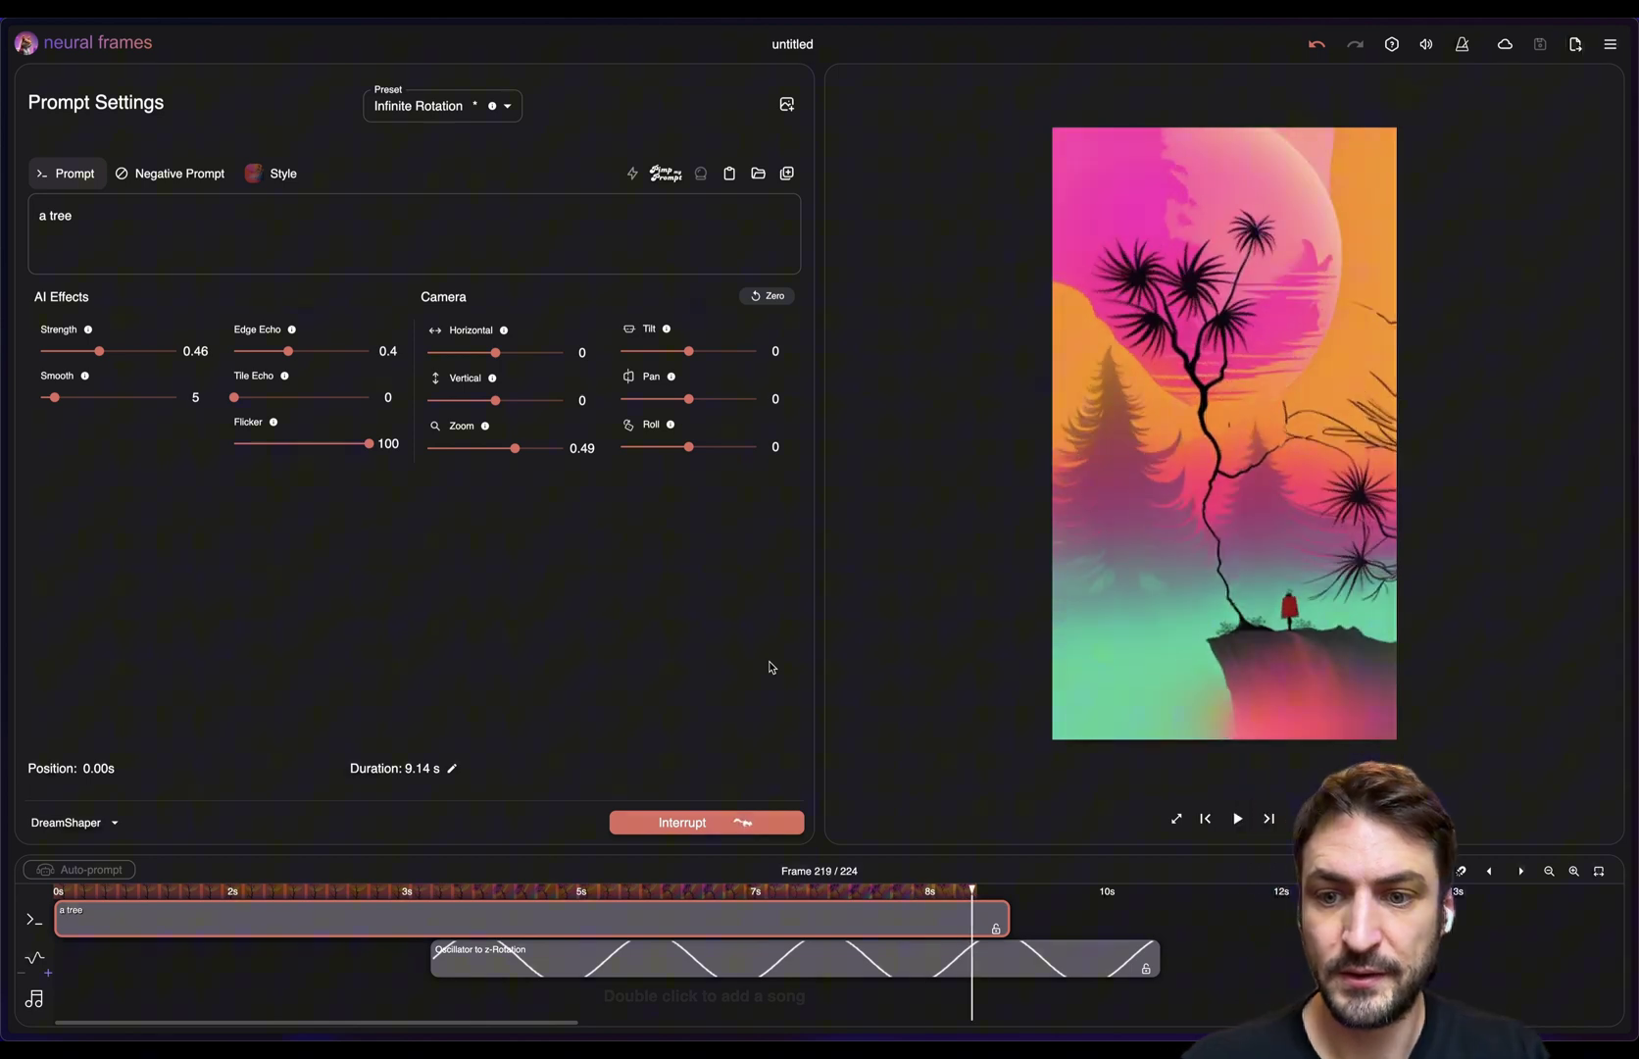
left_click(48, 974)
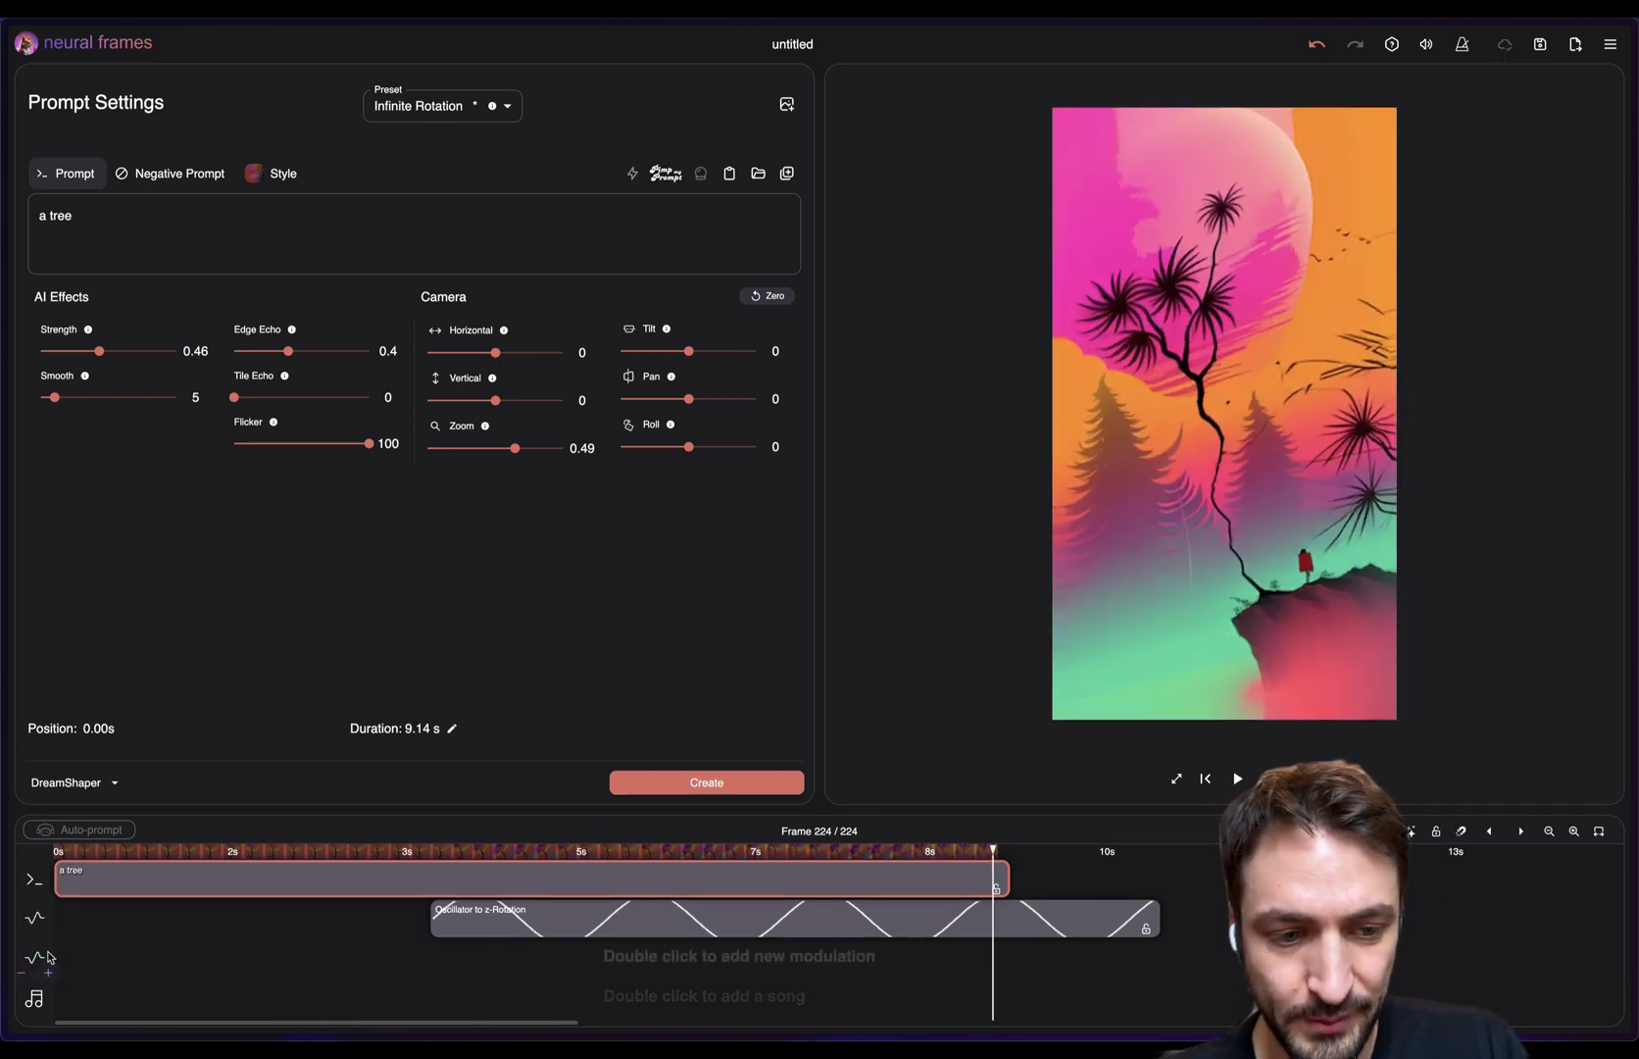
Add three empty modulation rows, then remove the surplus ones.
left_click(48, 973)
left_click(48, 973)
left_click(48, 974)
left_click(48, 974)
left_click(48, 974)
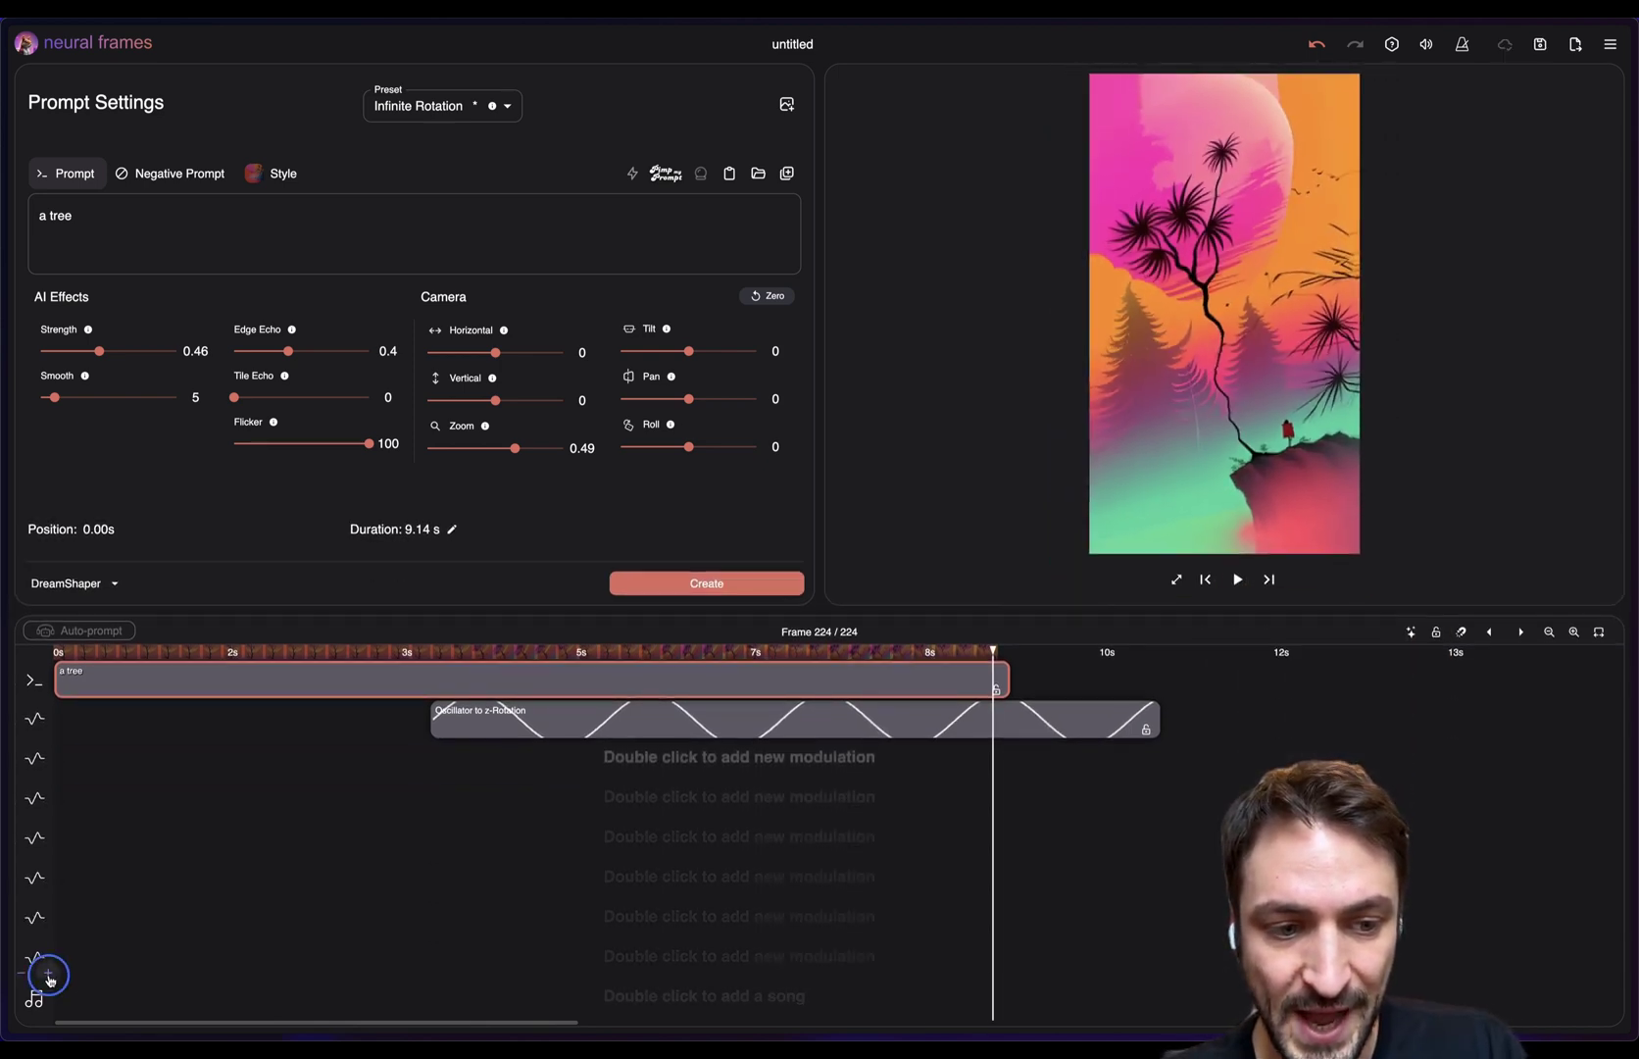
left_click(48, 974)
left_click(23, 973)
left_click(23, 974)
left_click(23, 974)
left_click(23, 974)
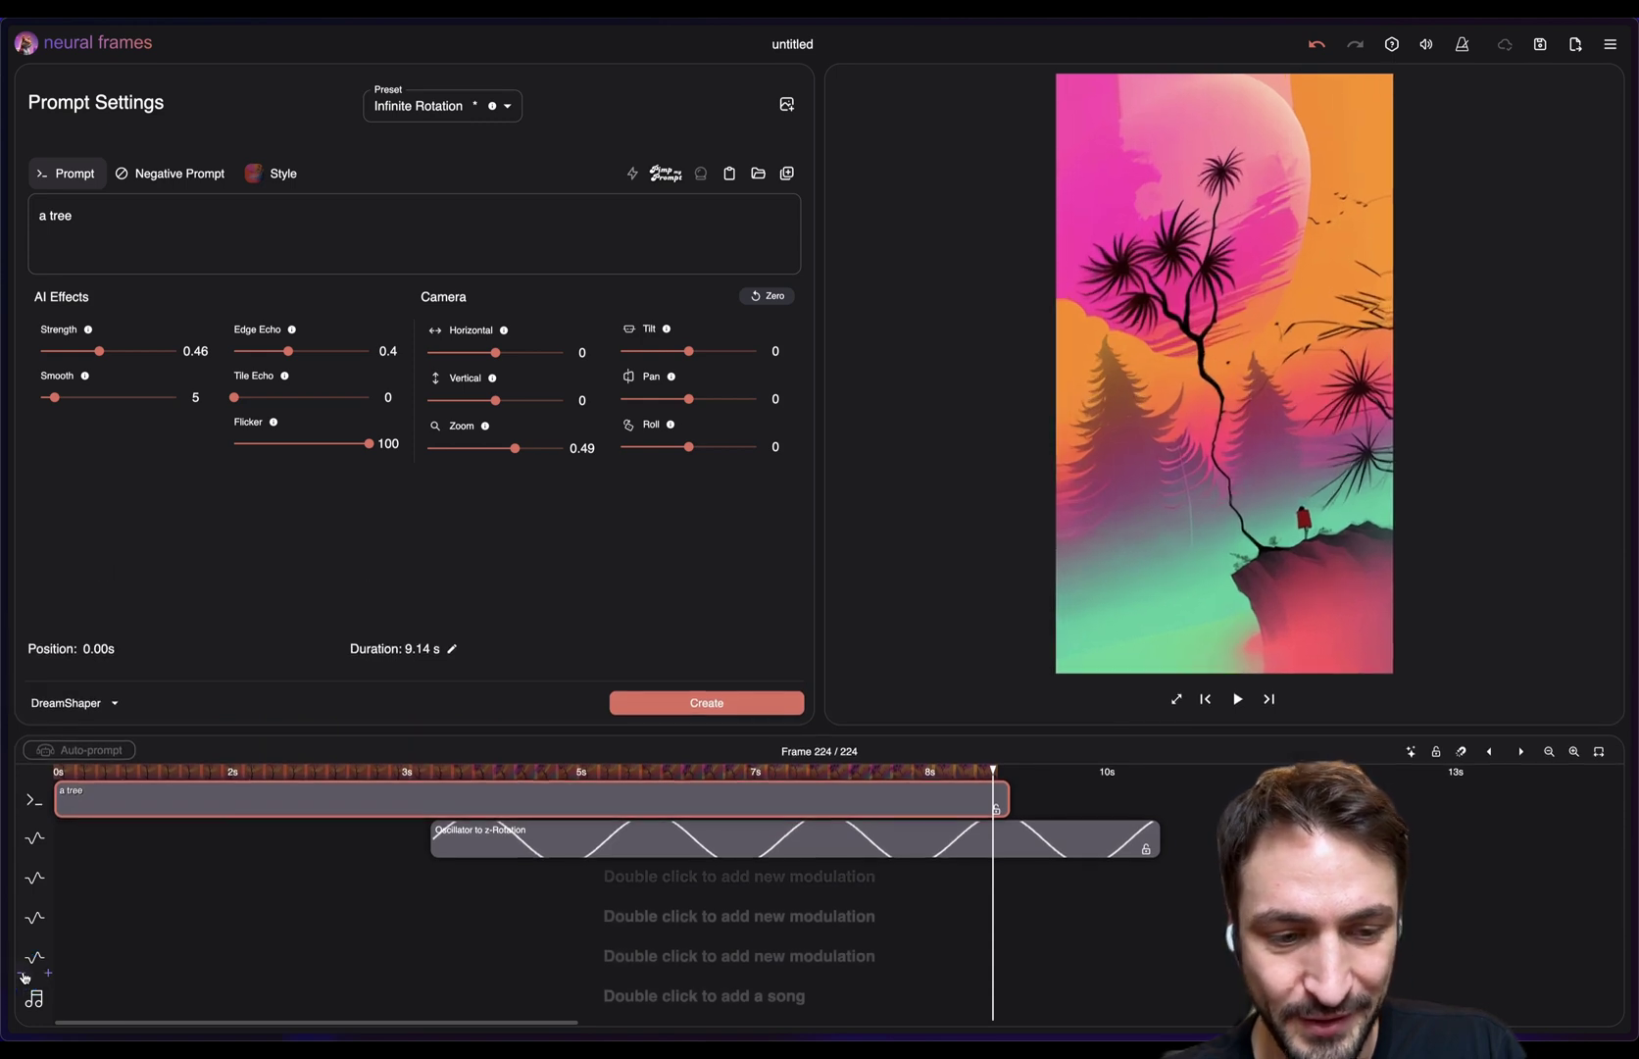
left_click(24, 975)
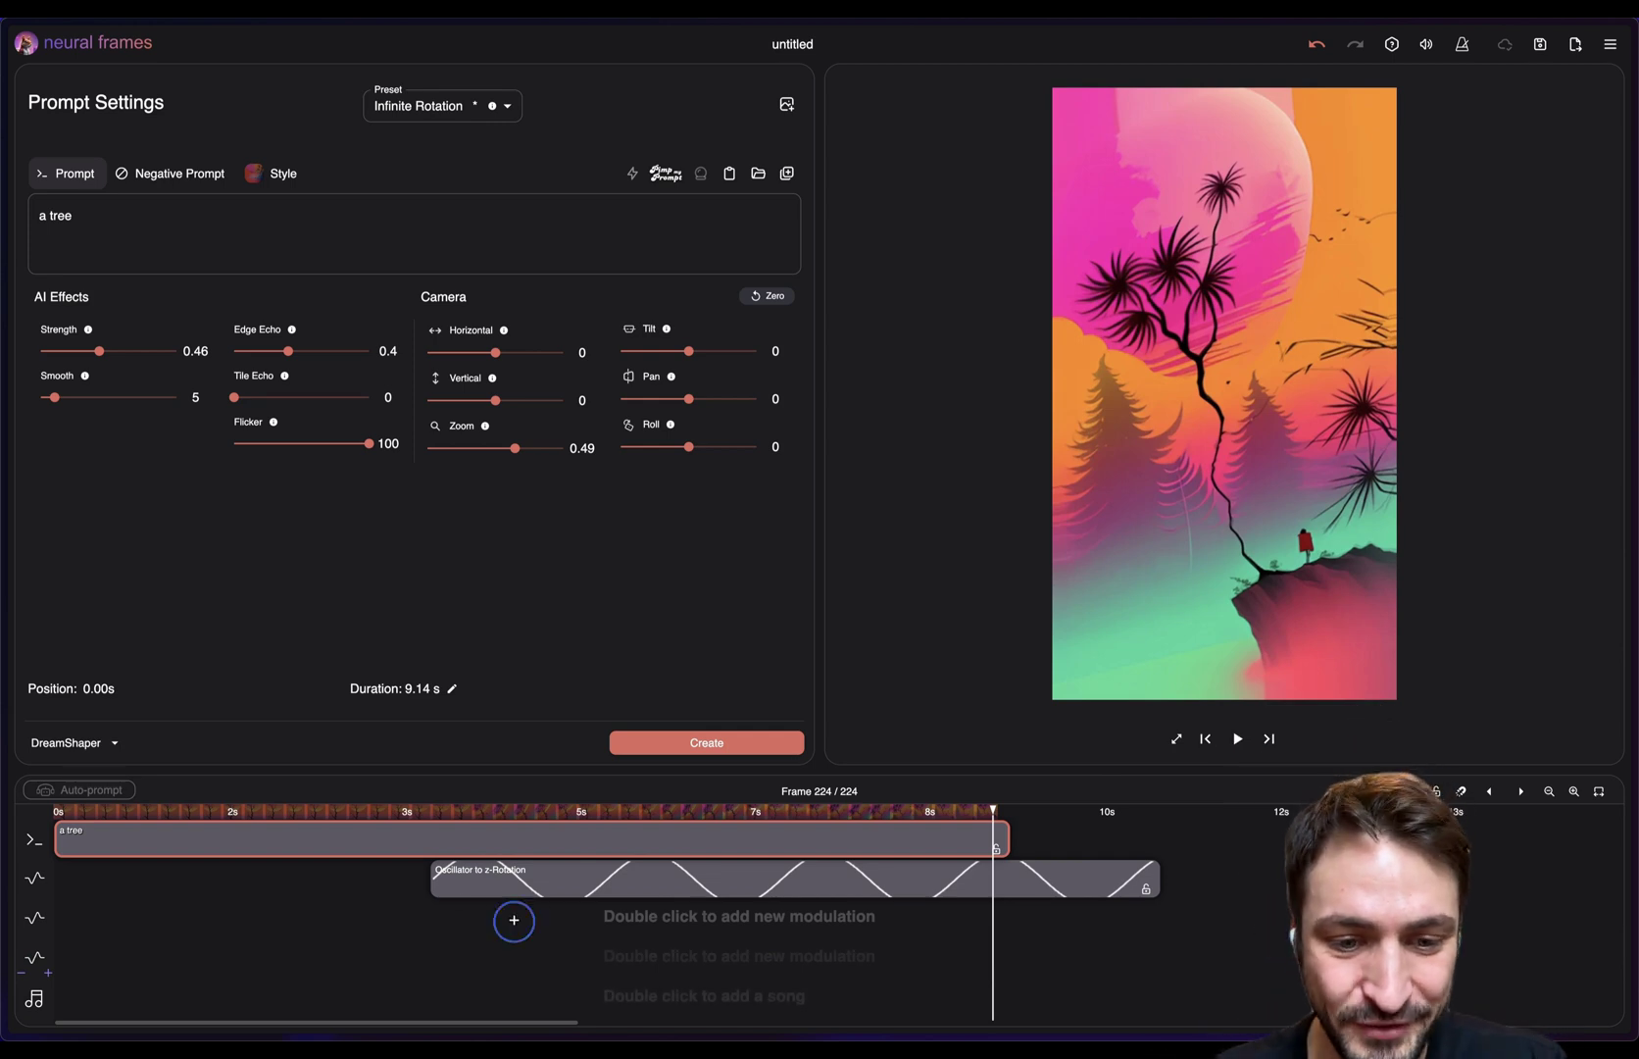
Create a second oscillator on the empty row, starting at 3.60 s and lasting 5.51 s.
double_click(513, 920)
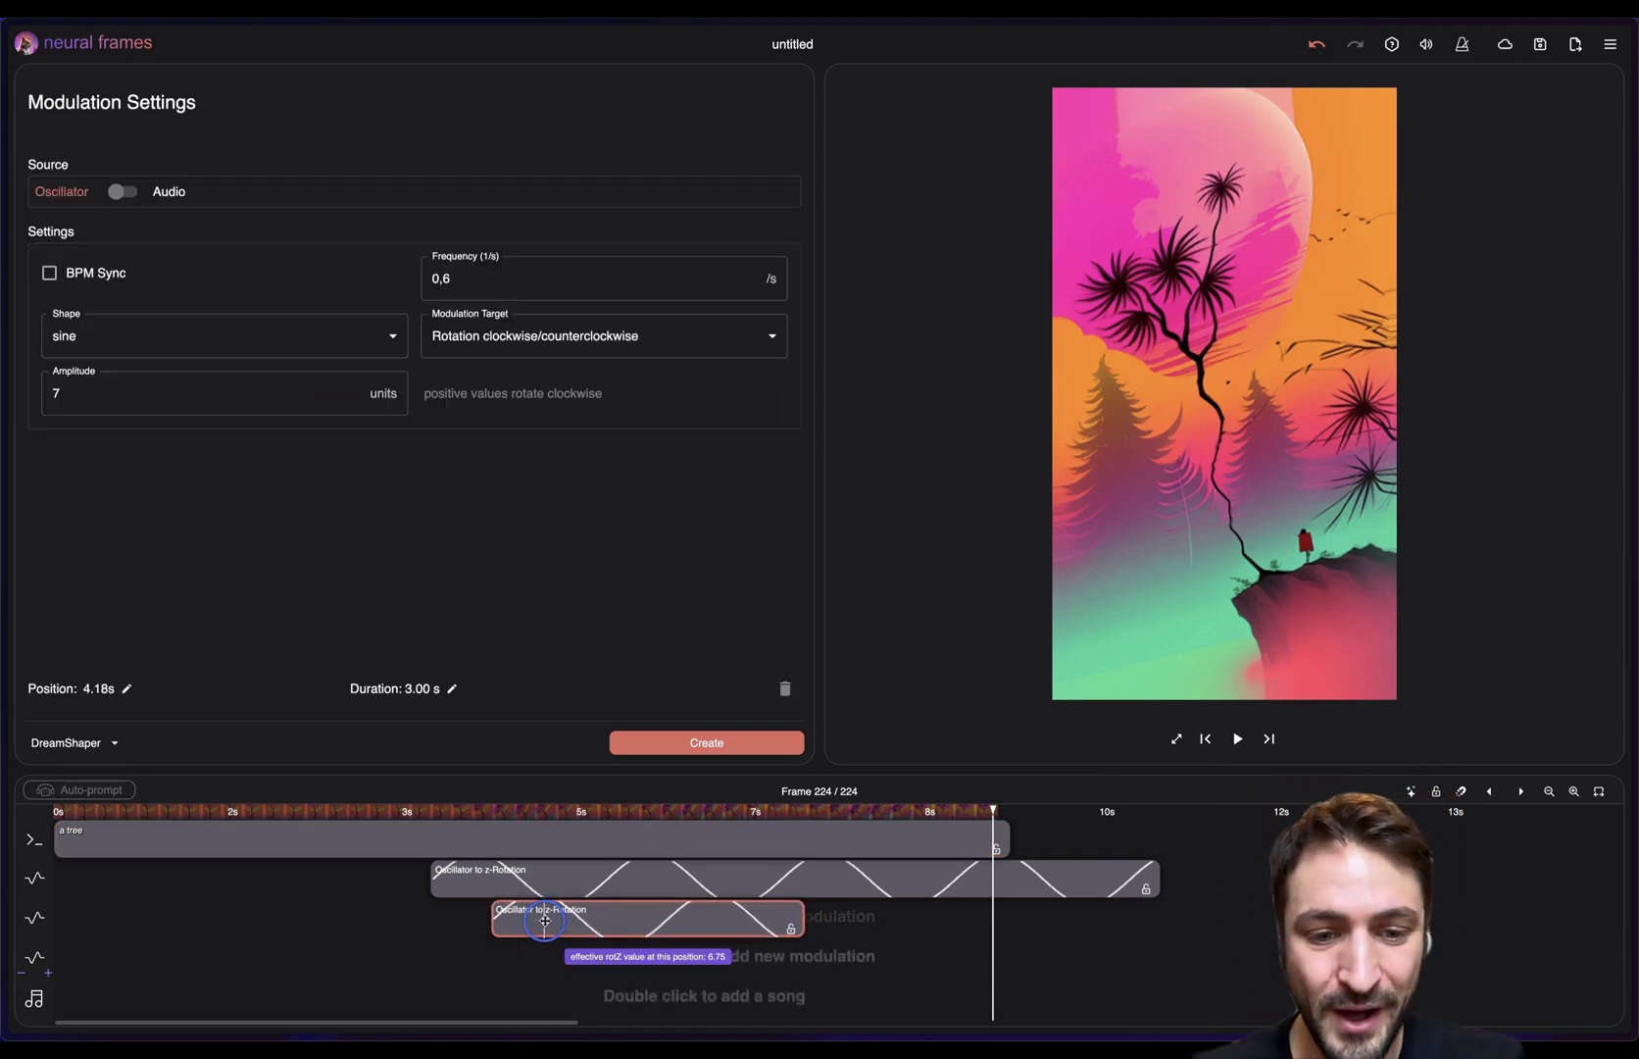
left_click_drag(545, 921, 485, 921)
left_click_drag(743, 920, 1008, 905)
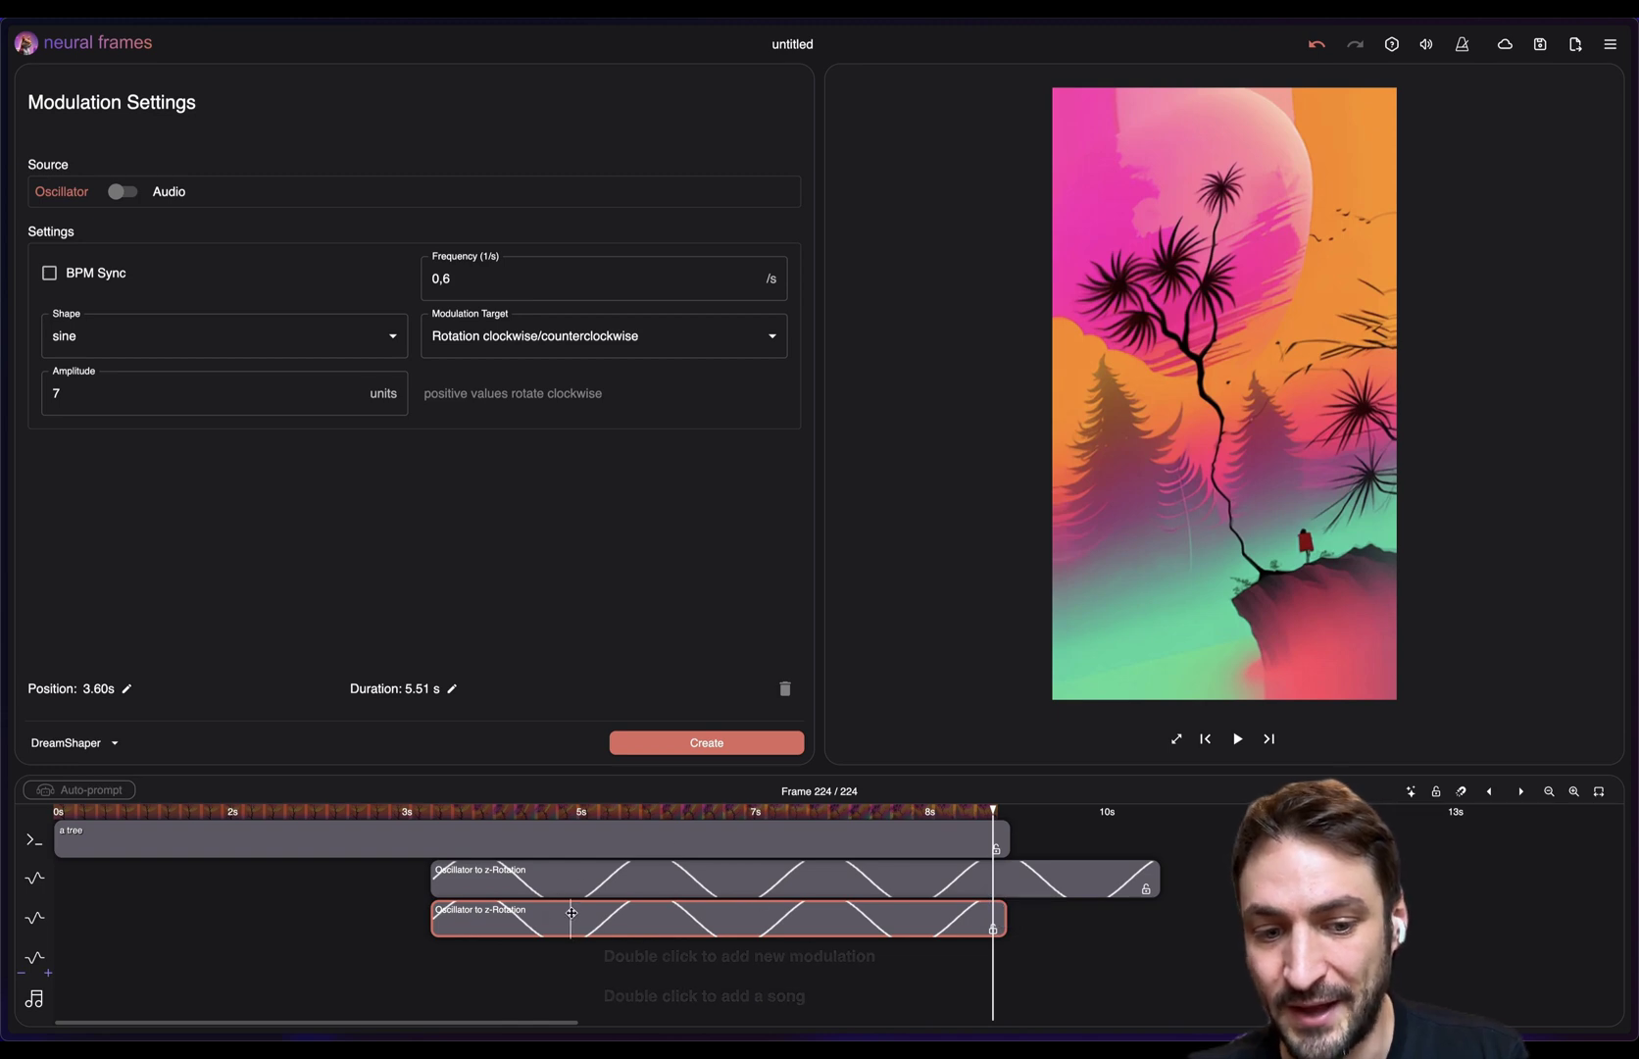
left_click(593, 327)
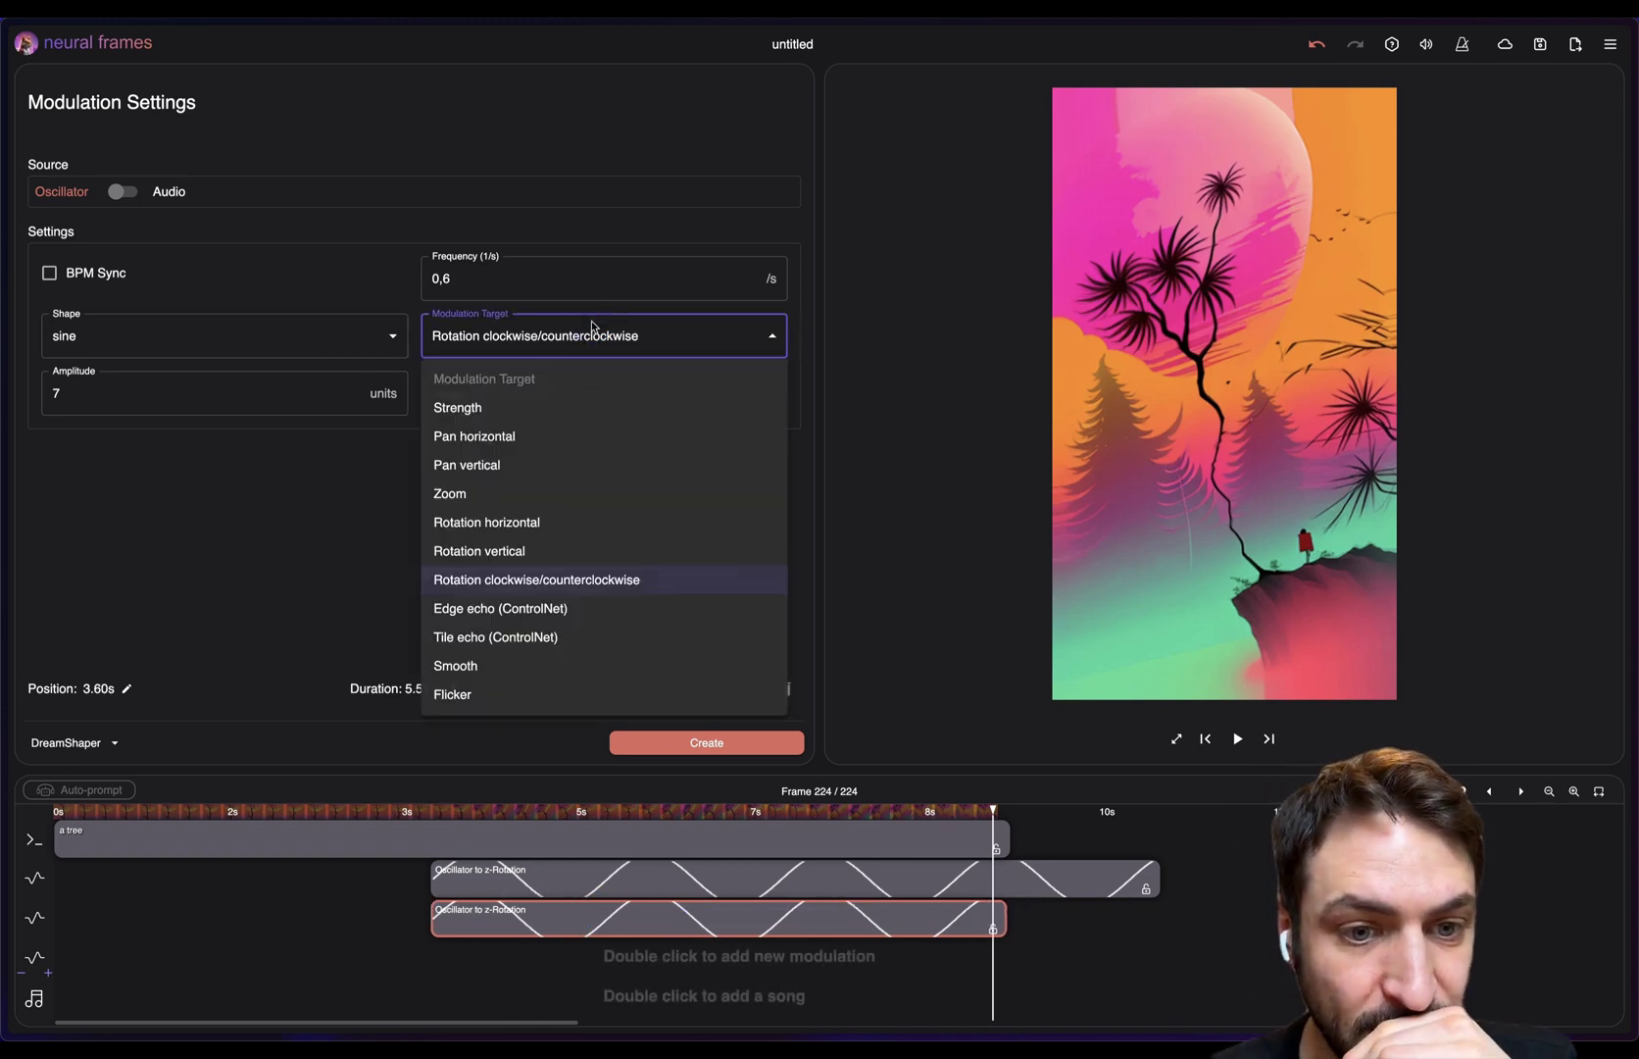
Make the new oscillator a sawtooth driving Zoom with amplitude 12.
left_click(523, 493)
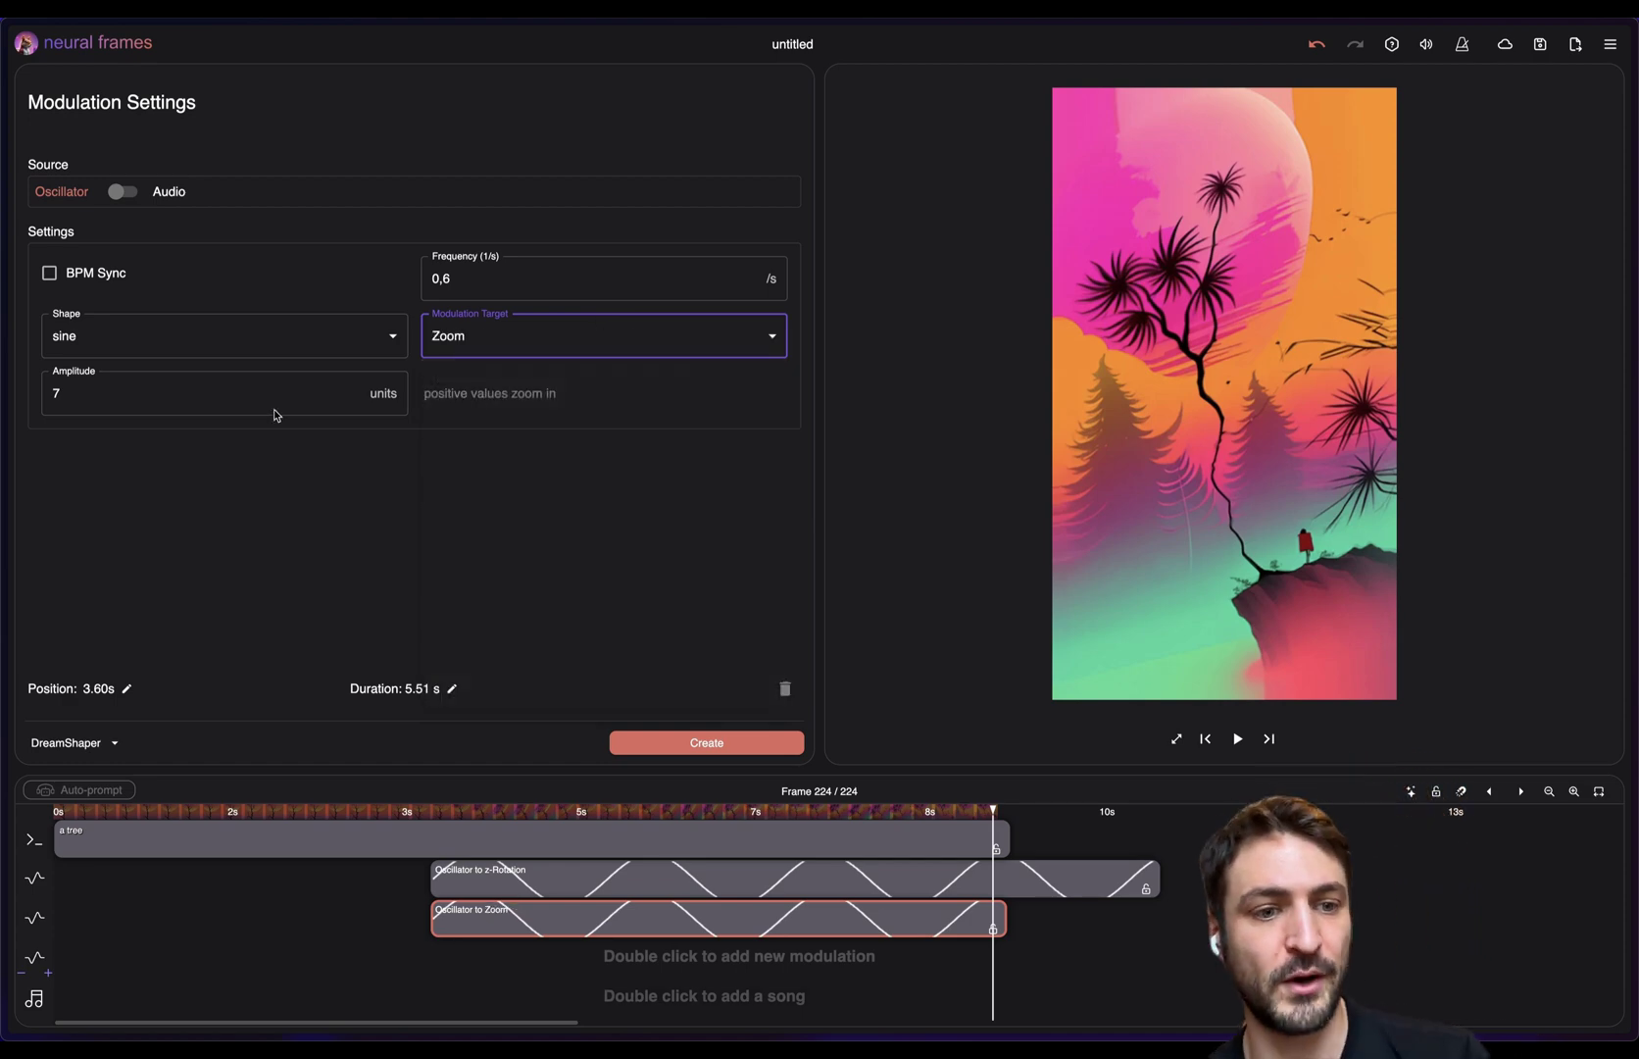
left_click_drag(181, 388, 19, 393)
type("12")
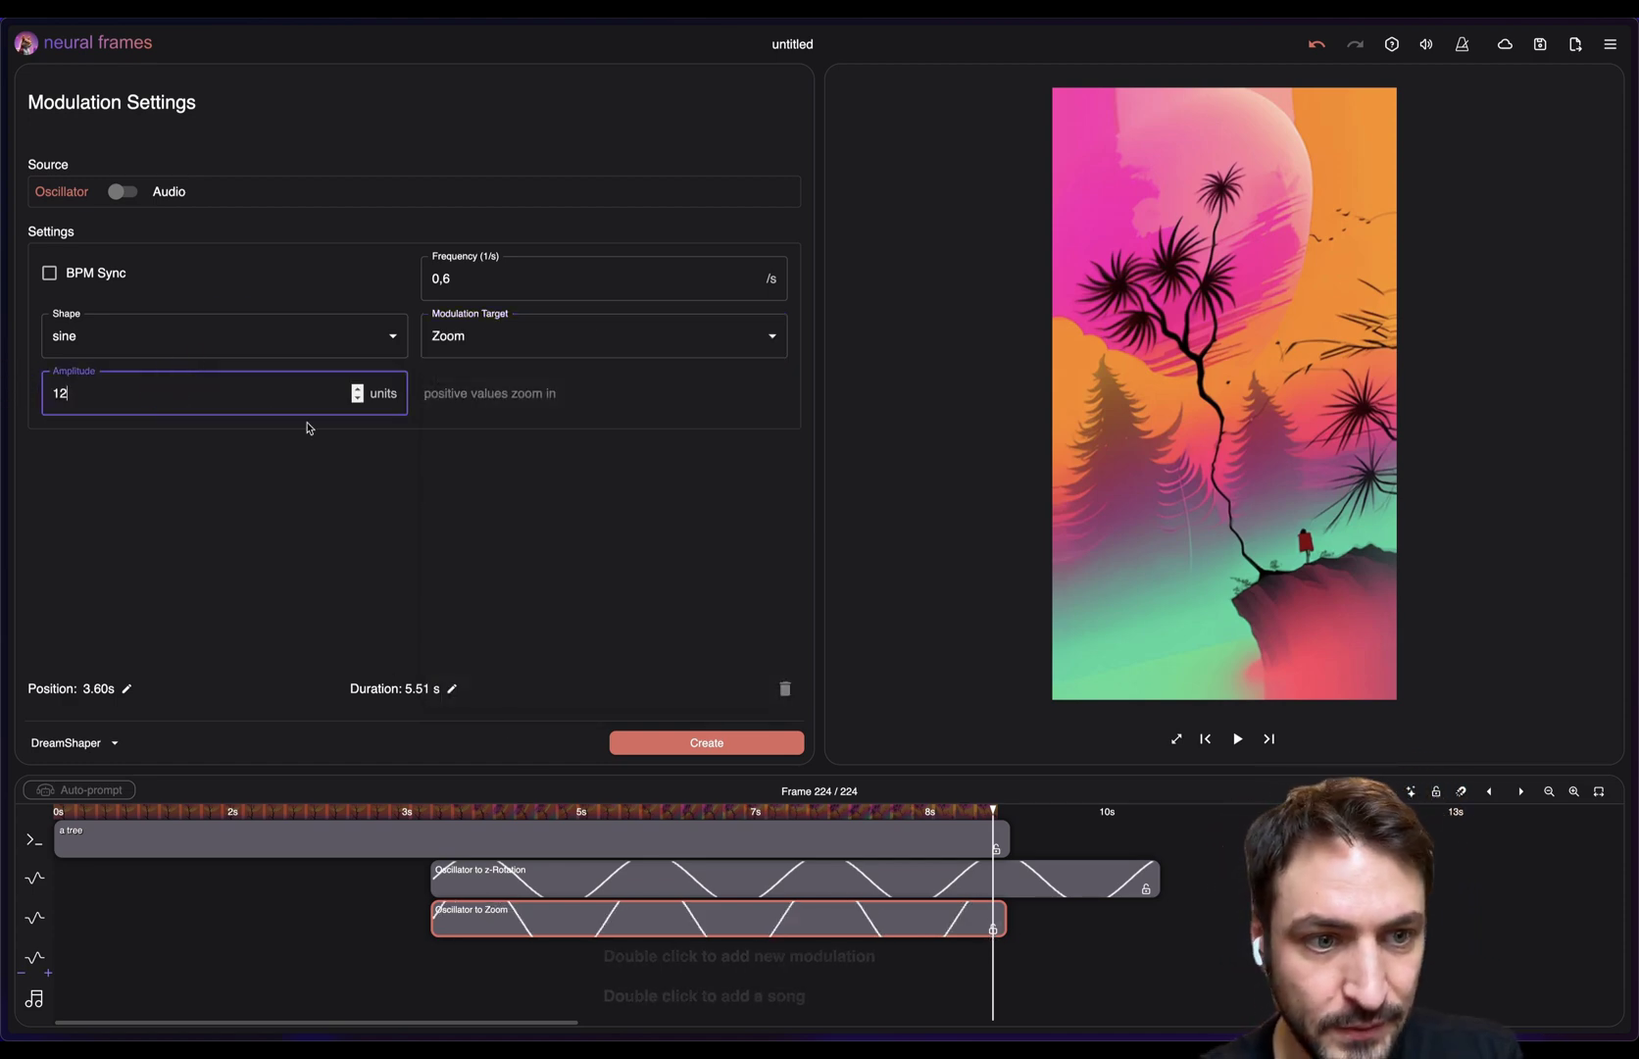
left_click(232, 336)
left_click(147, 477)
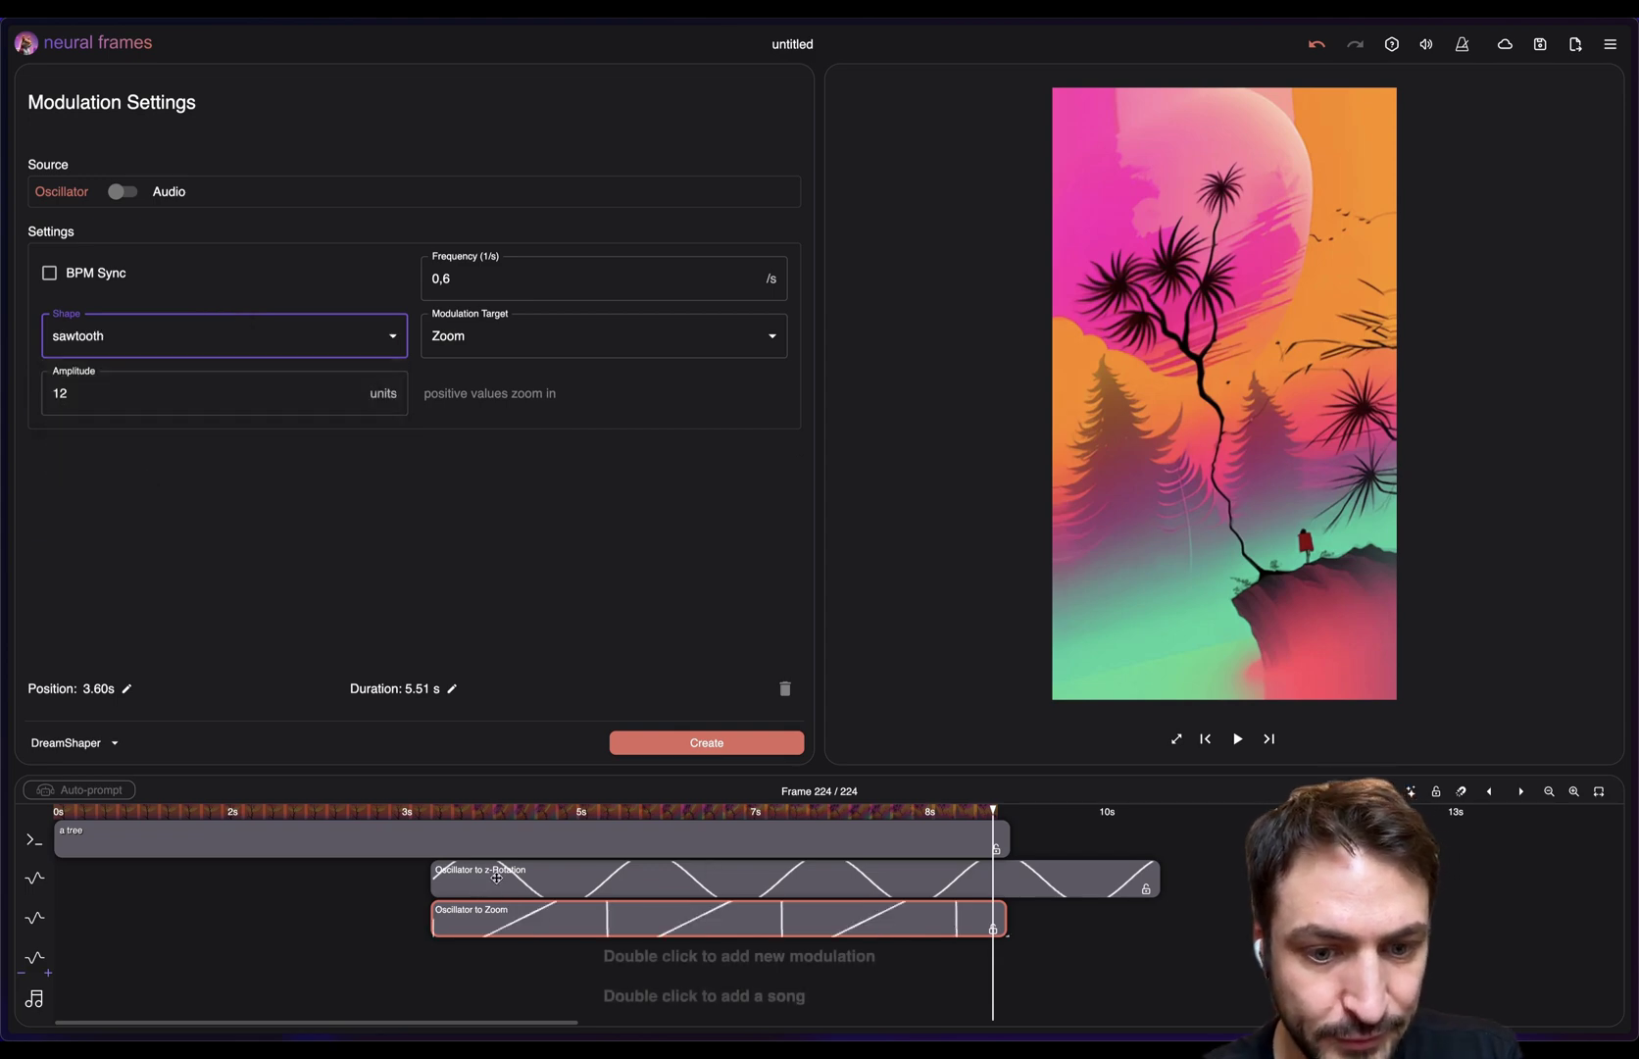
Move the zoom oscillator to 8.38 s and stretch the 'a tree' prompt to 13.78 s.
left_click_drag(994, 972, 434, 952)
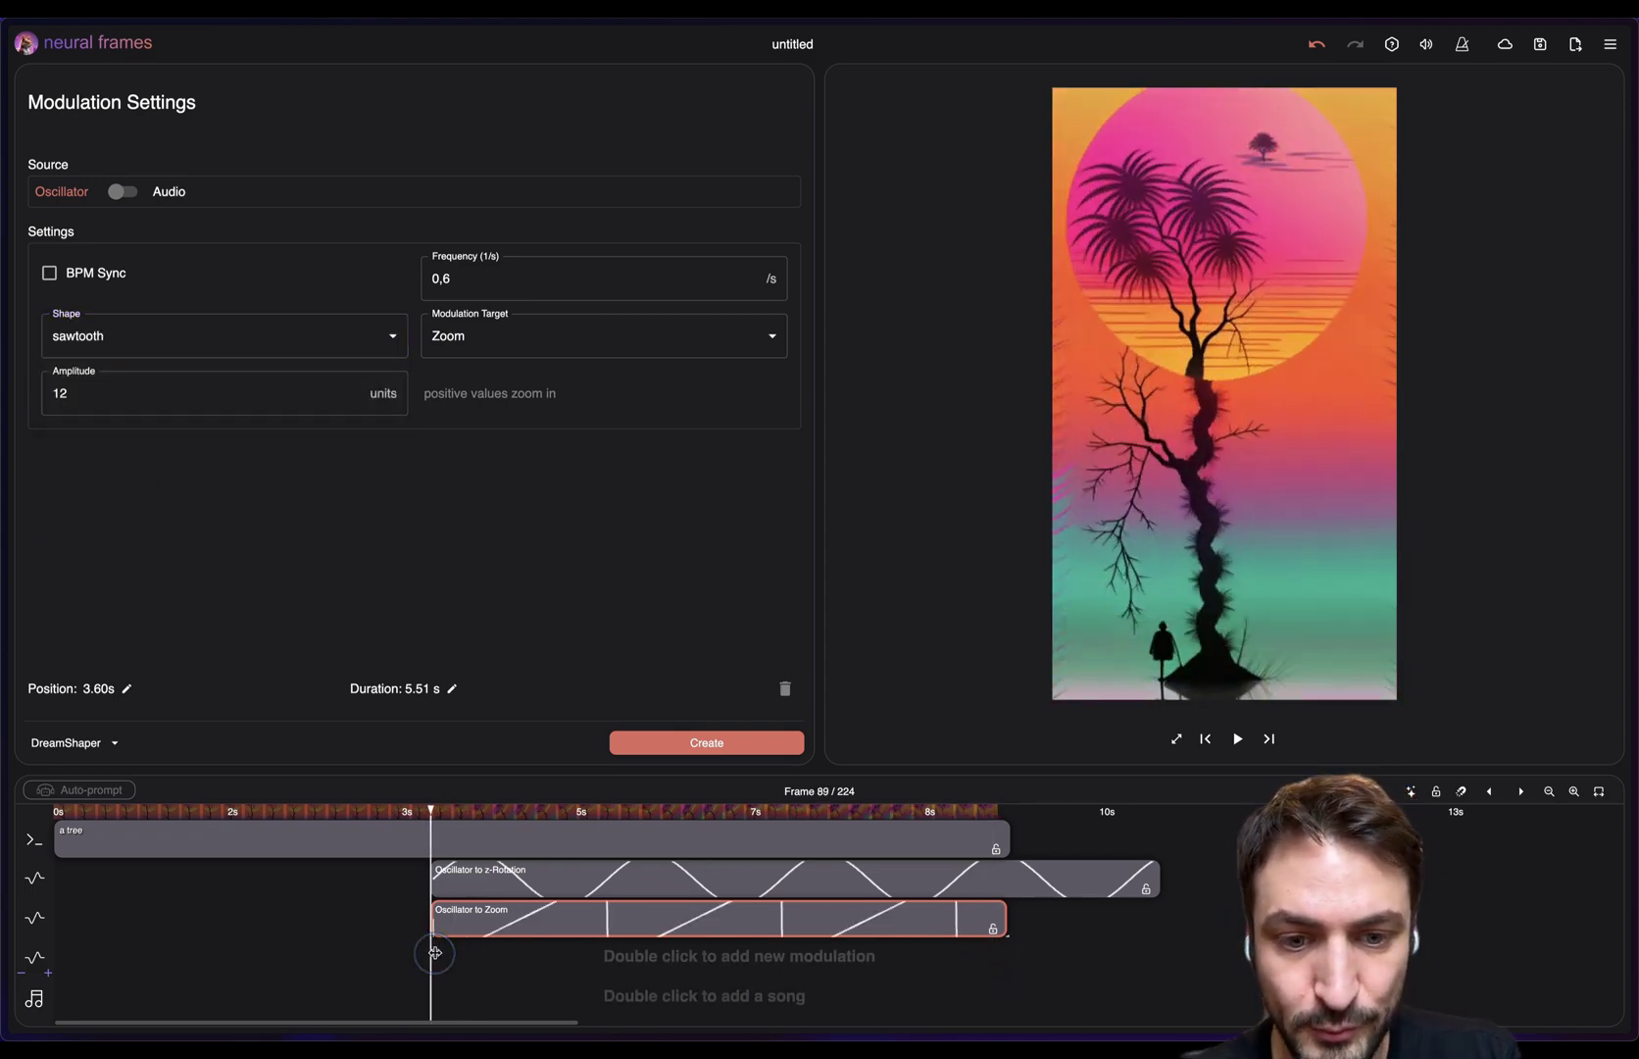
left_click_drag(718, 937, 1496, 875)
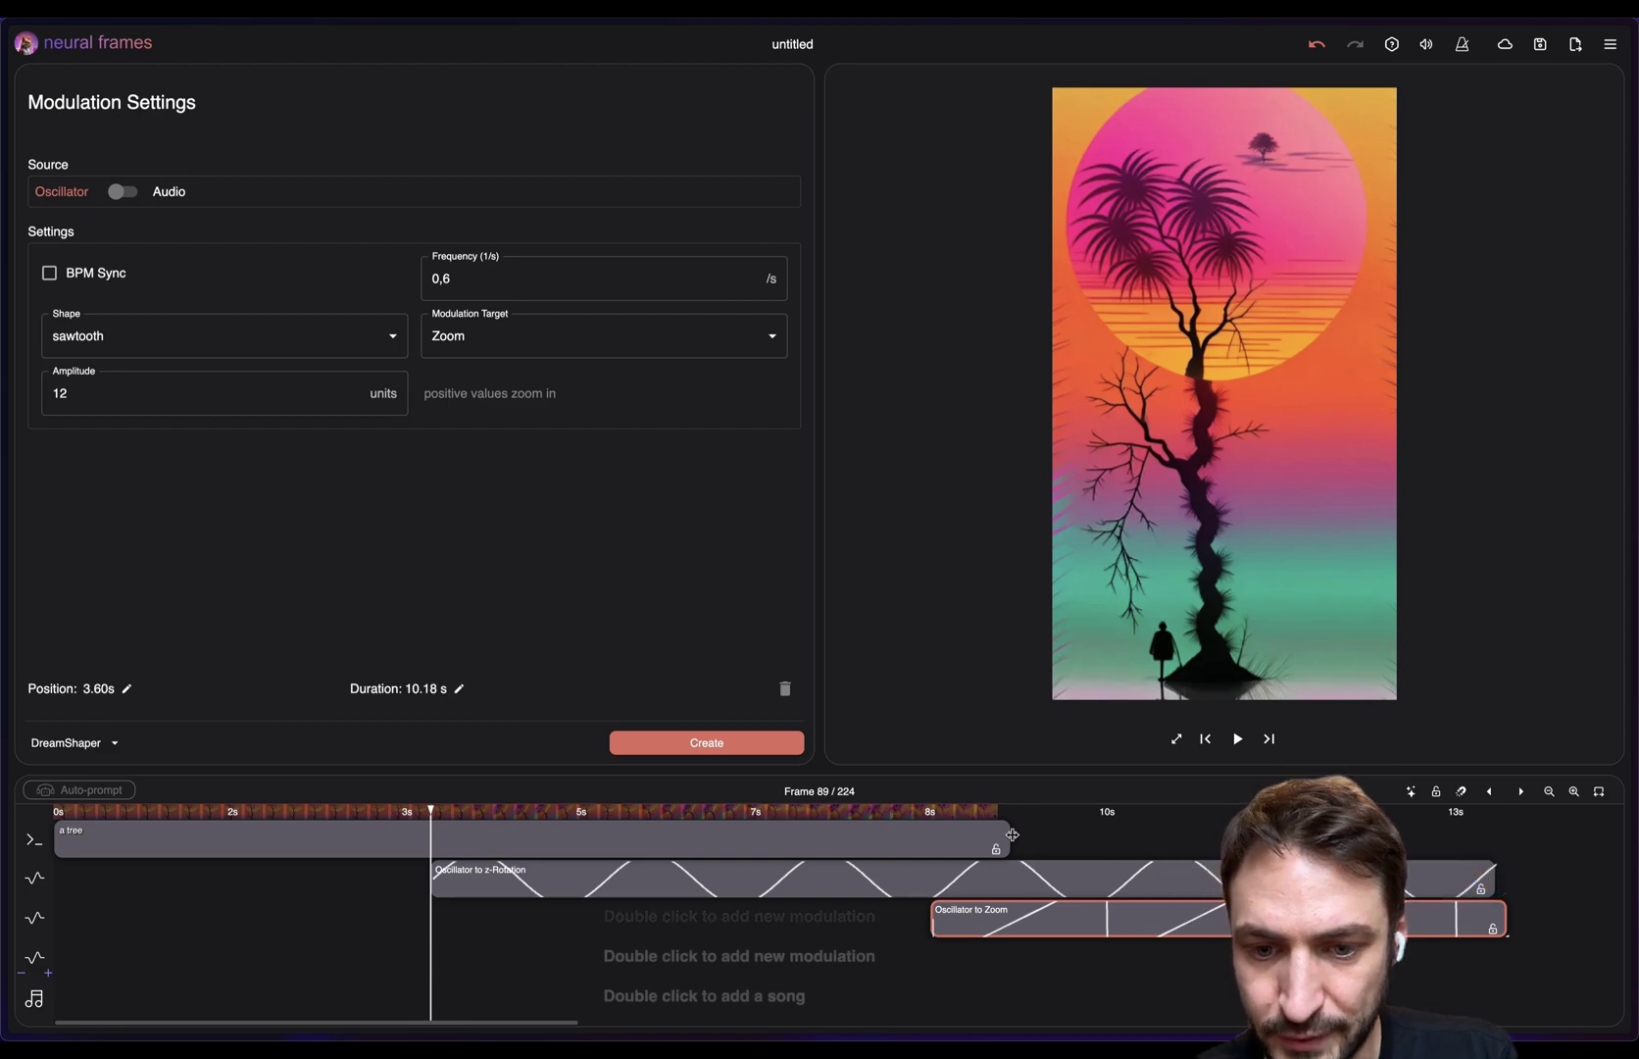
left_click_drag(1012, 834, 1494, 834)
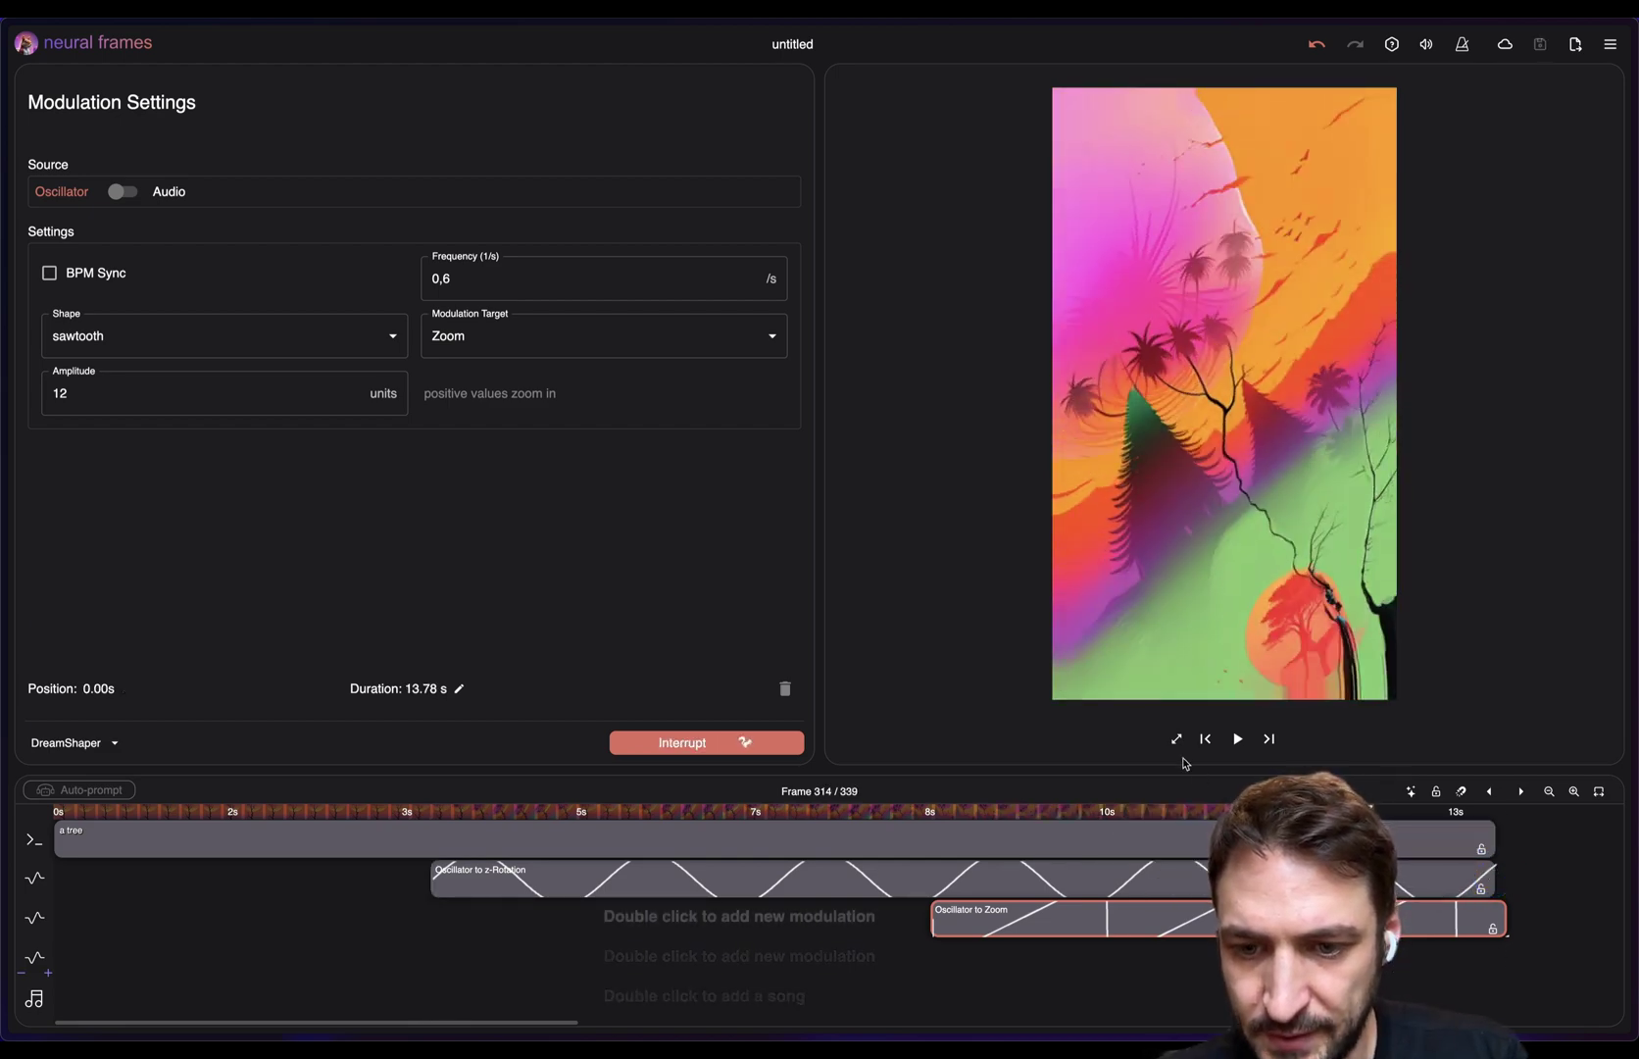
Play the 338-frame animation with the sawtooth zoom from the beginning.
left_click(1205, 738)
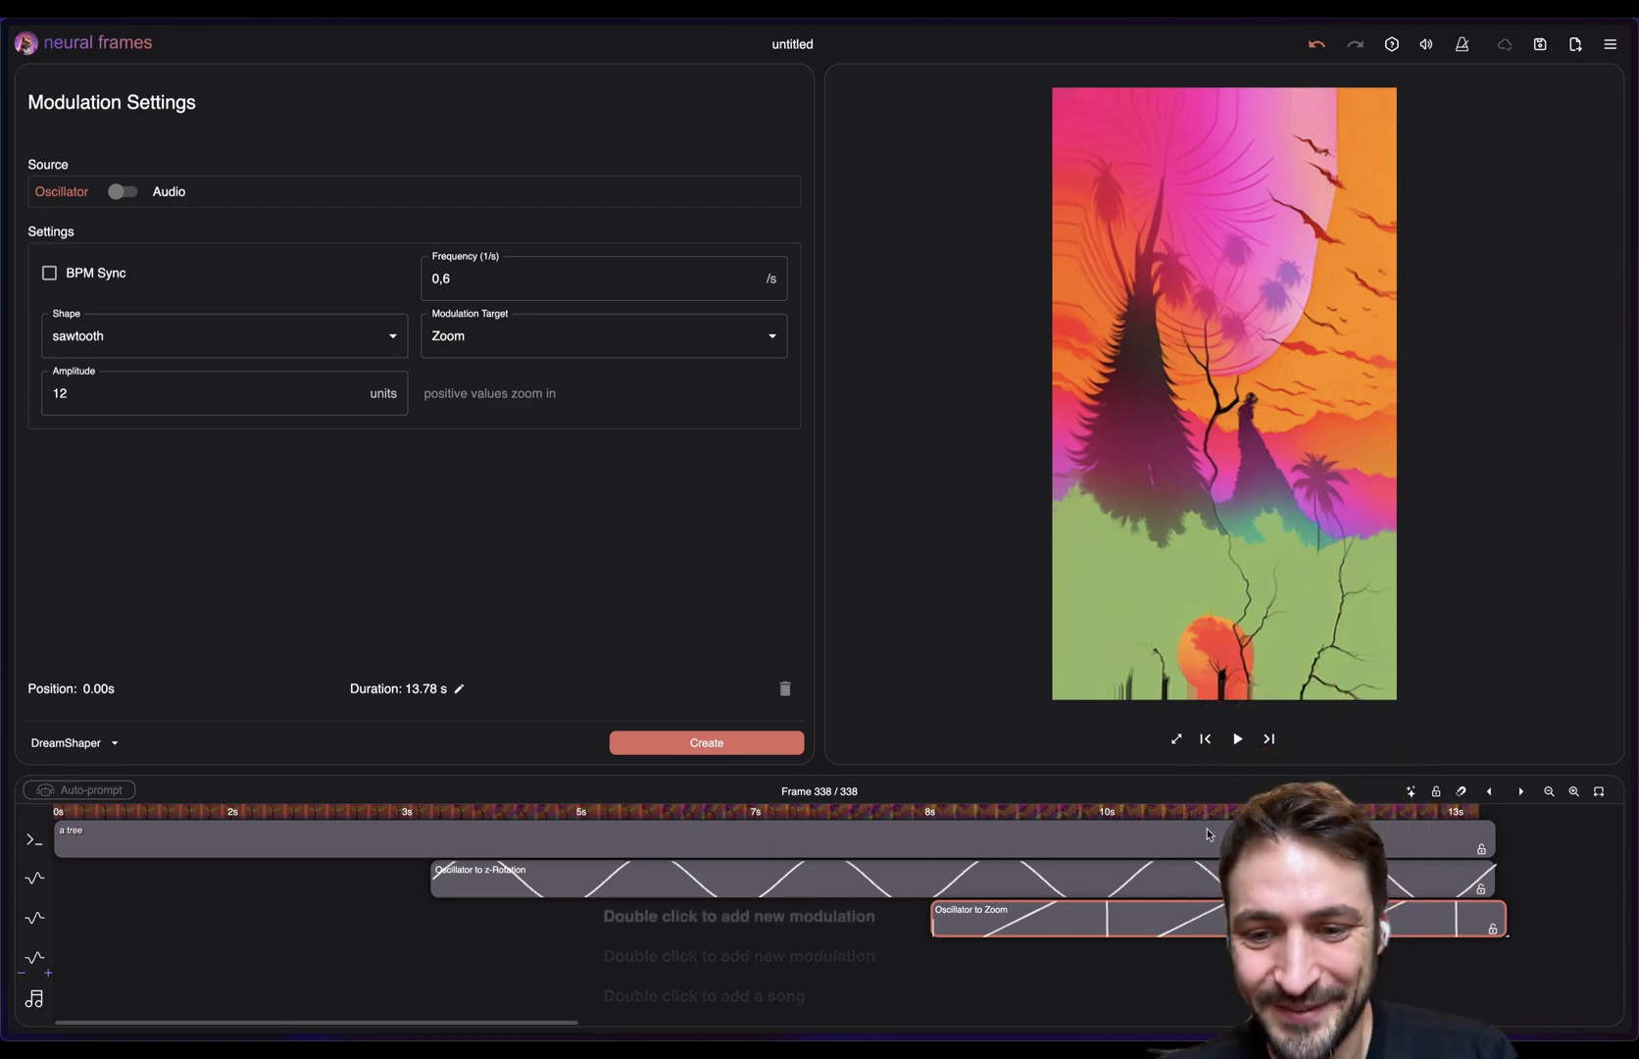
Delete the z-Rotation and Zoom oscillator modulations.
left_click(1207, 963)
left_click(498, 909)
left_click(593, 882)
key("Delete")
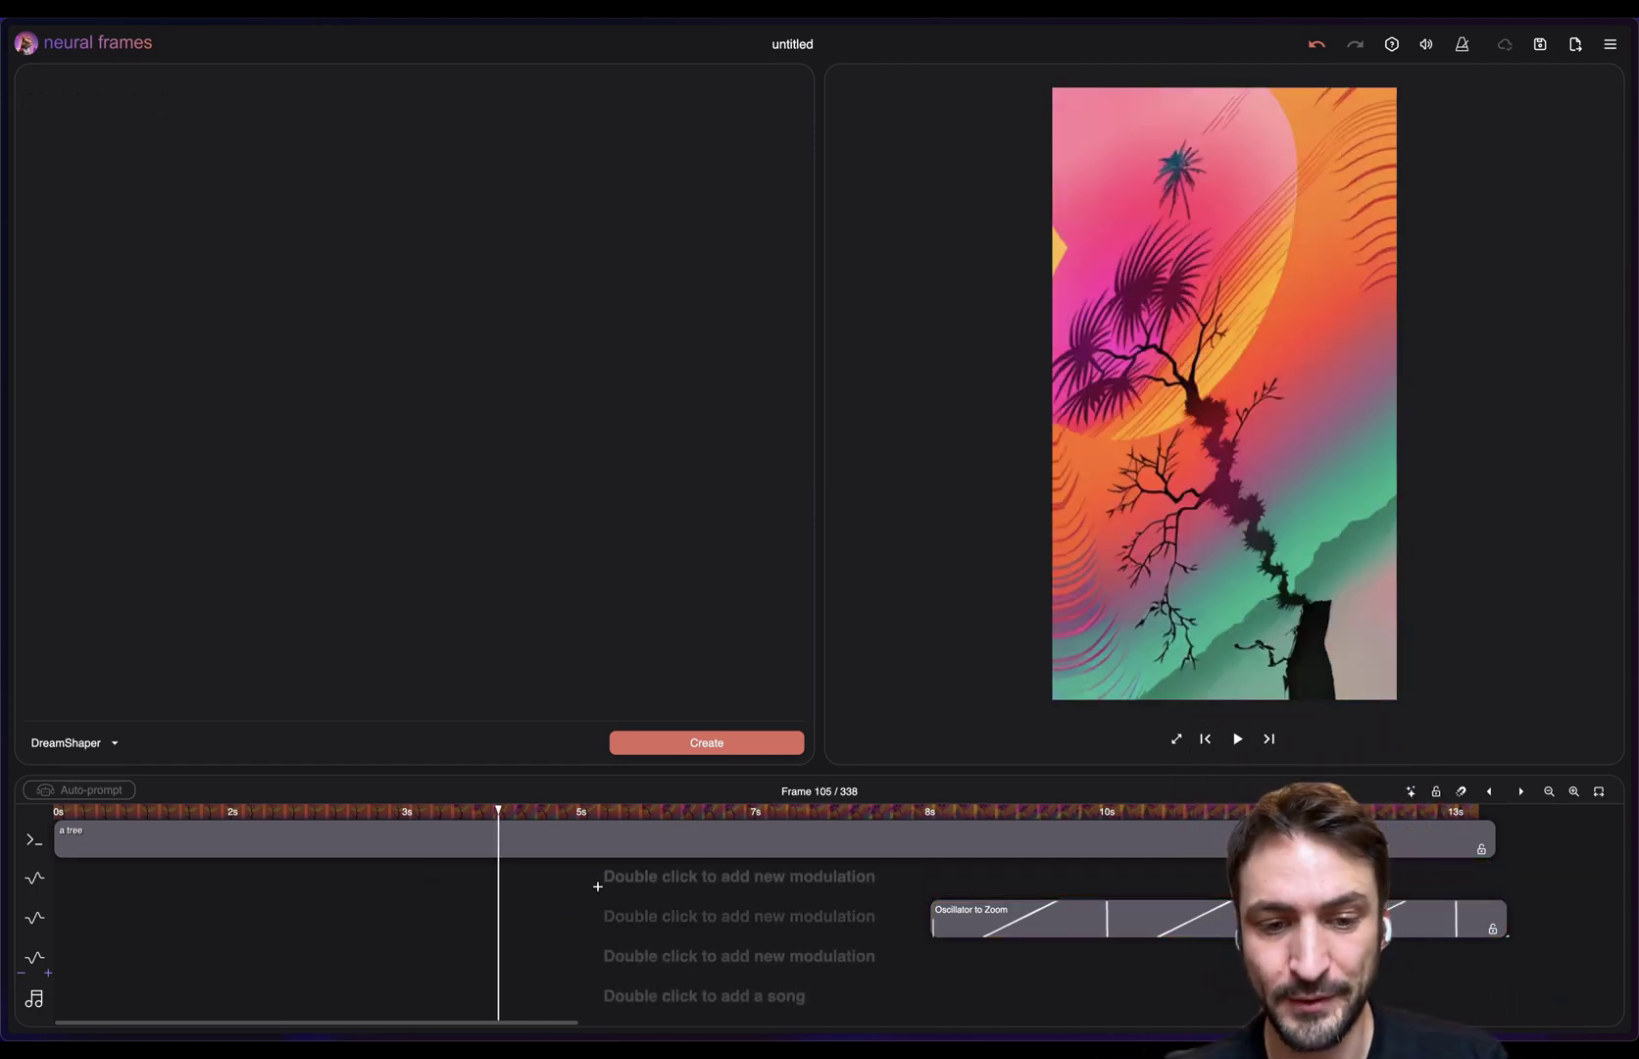
left_click(940, 926)
key("Delete")
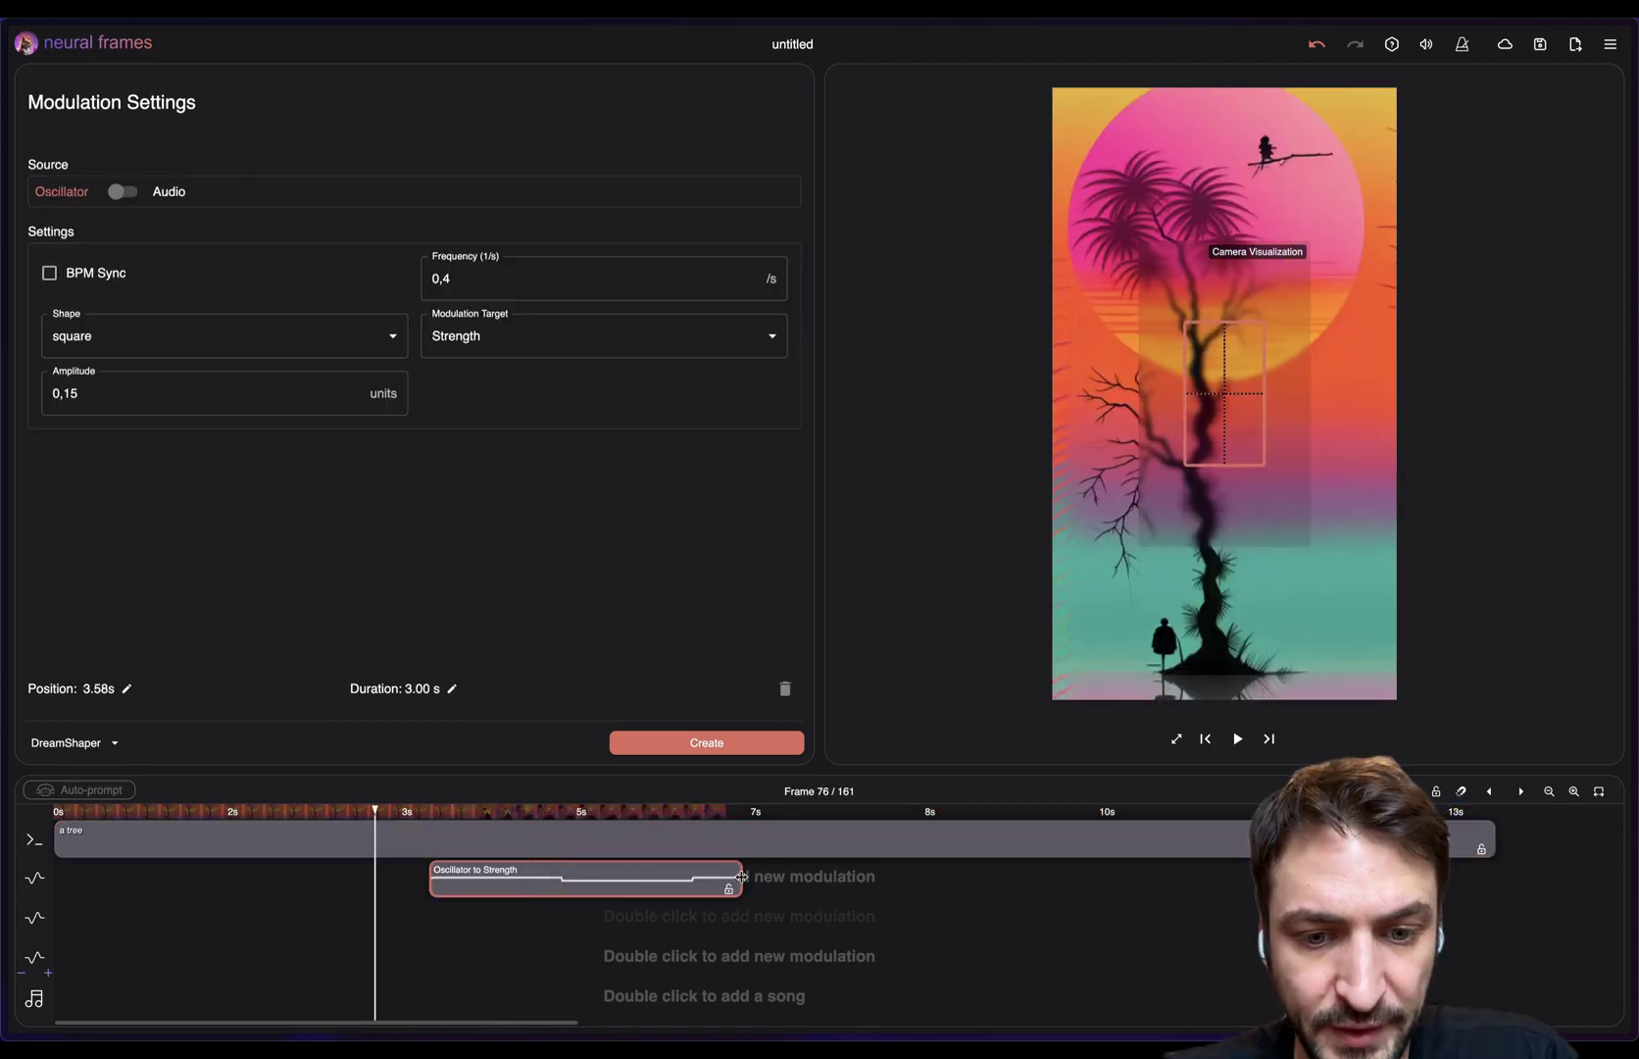
Stretch the Strength oscillator to 7.41 s, enable BPM Sync, and set tempo to 85 BPM.
left_click_drag(744, 877, 380, 416)
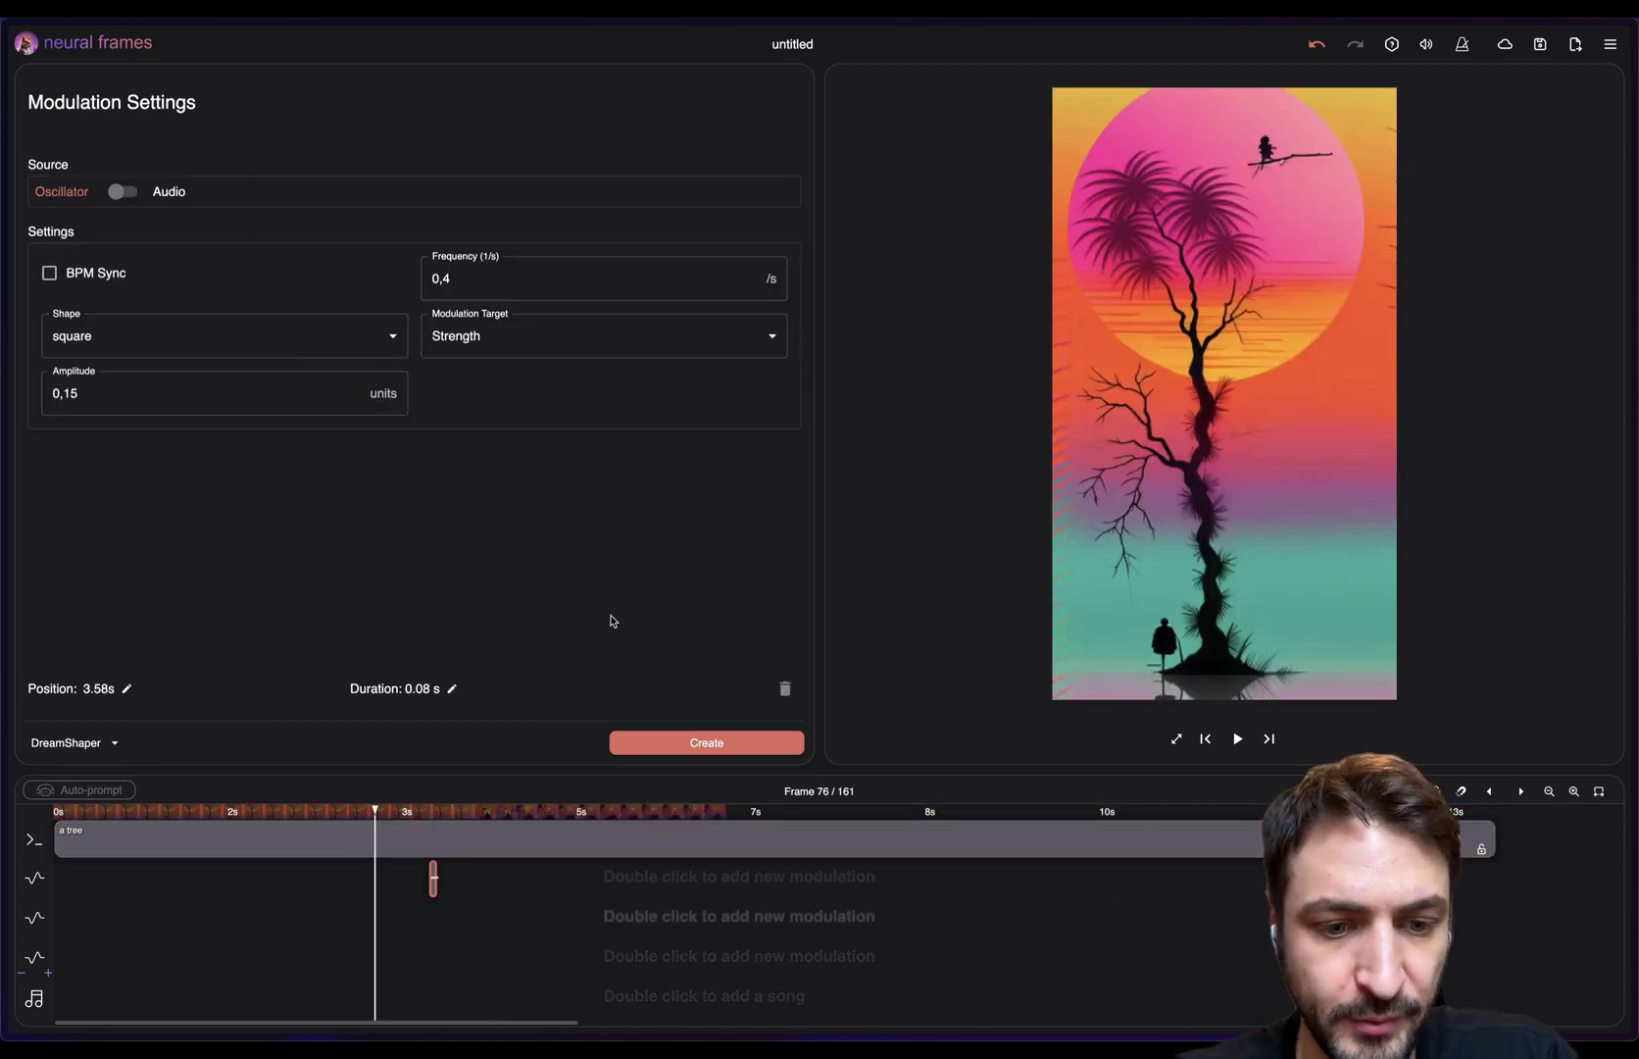
left_click_drag(436, 877, 1202, 877)
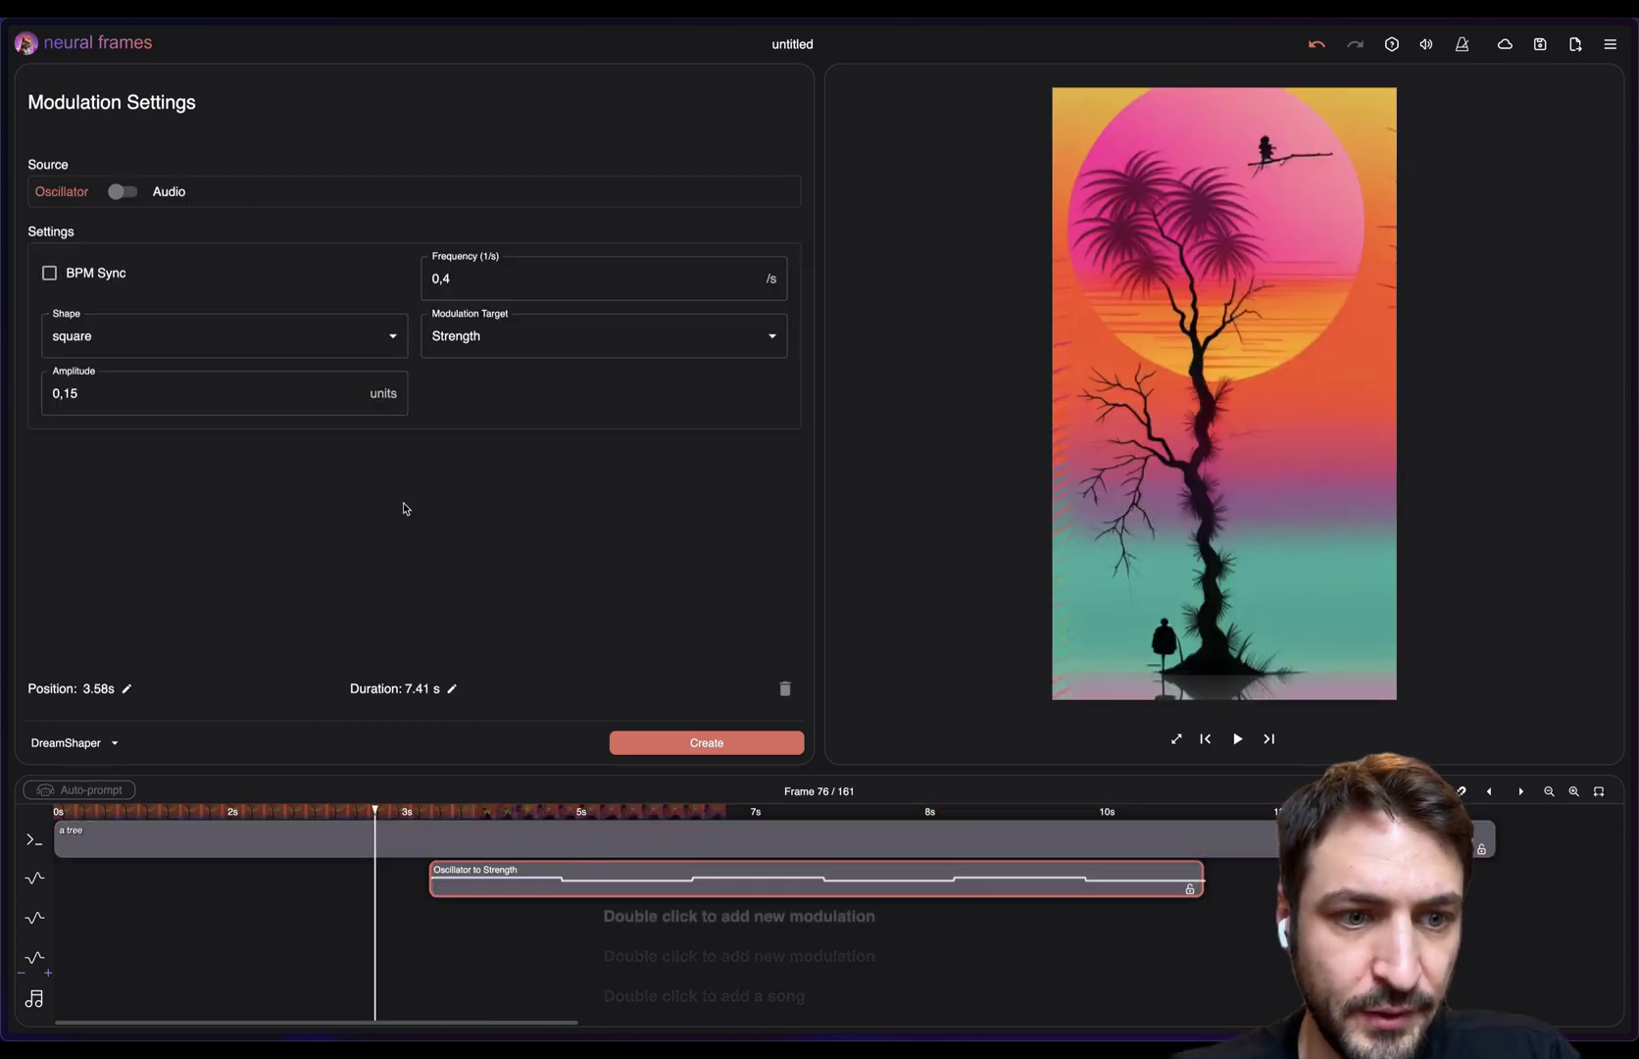
left_click(49, 272)
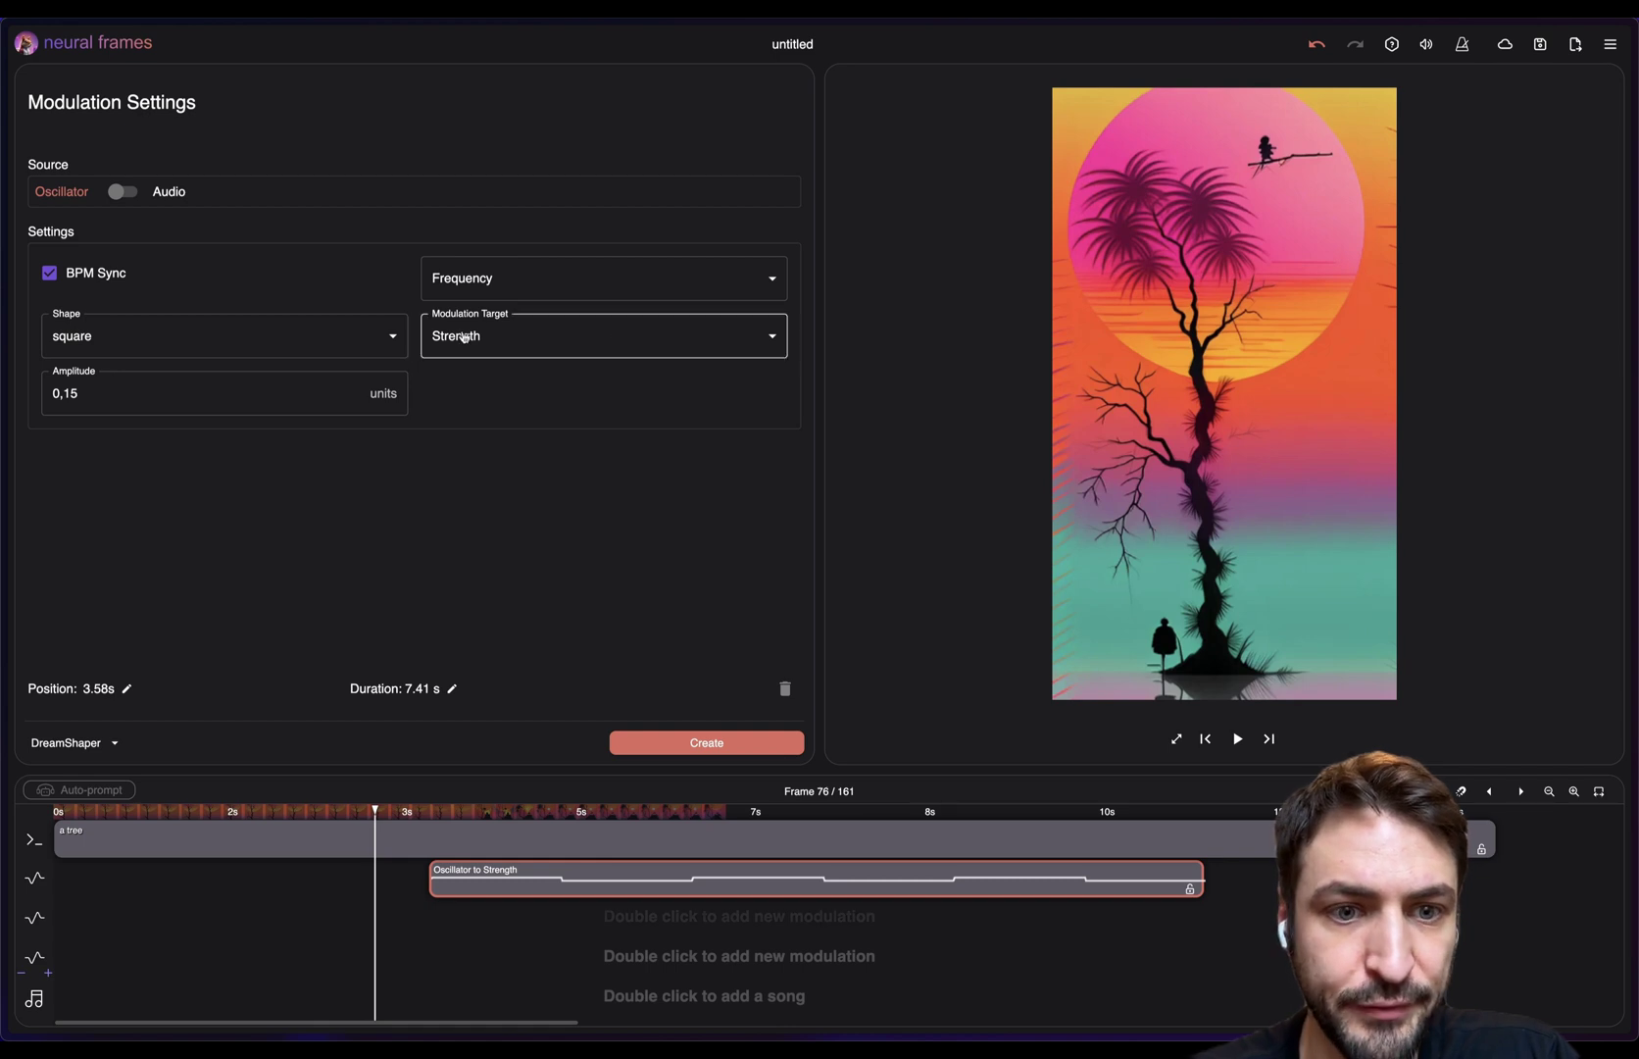
left_click(1462, 44)
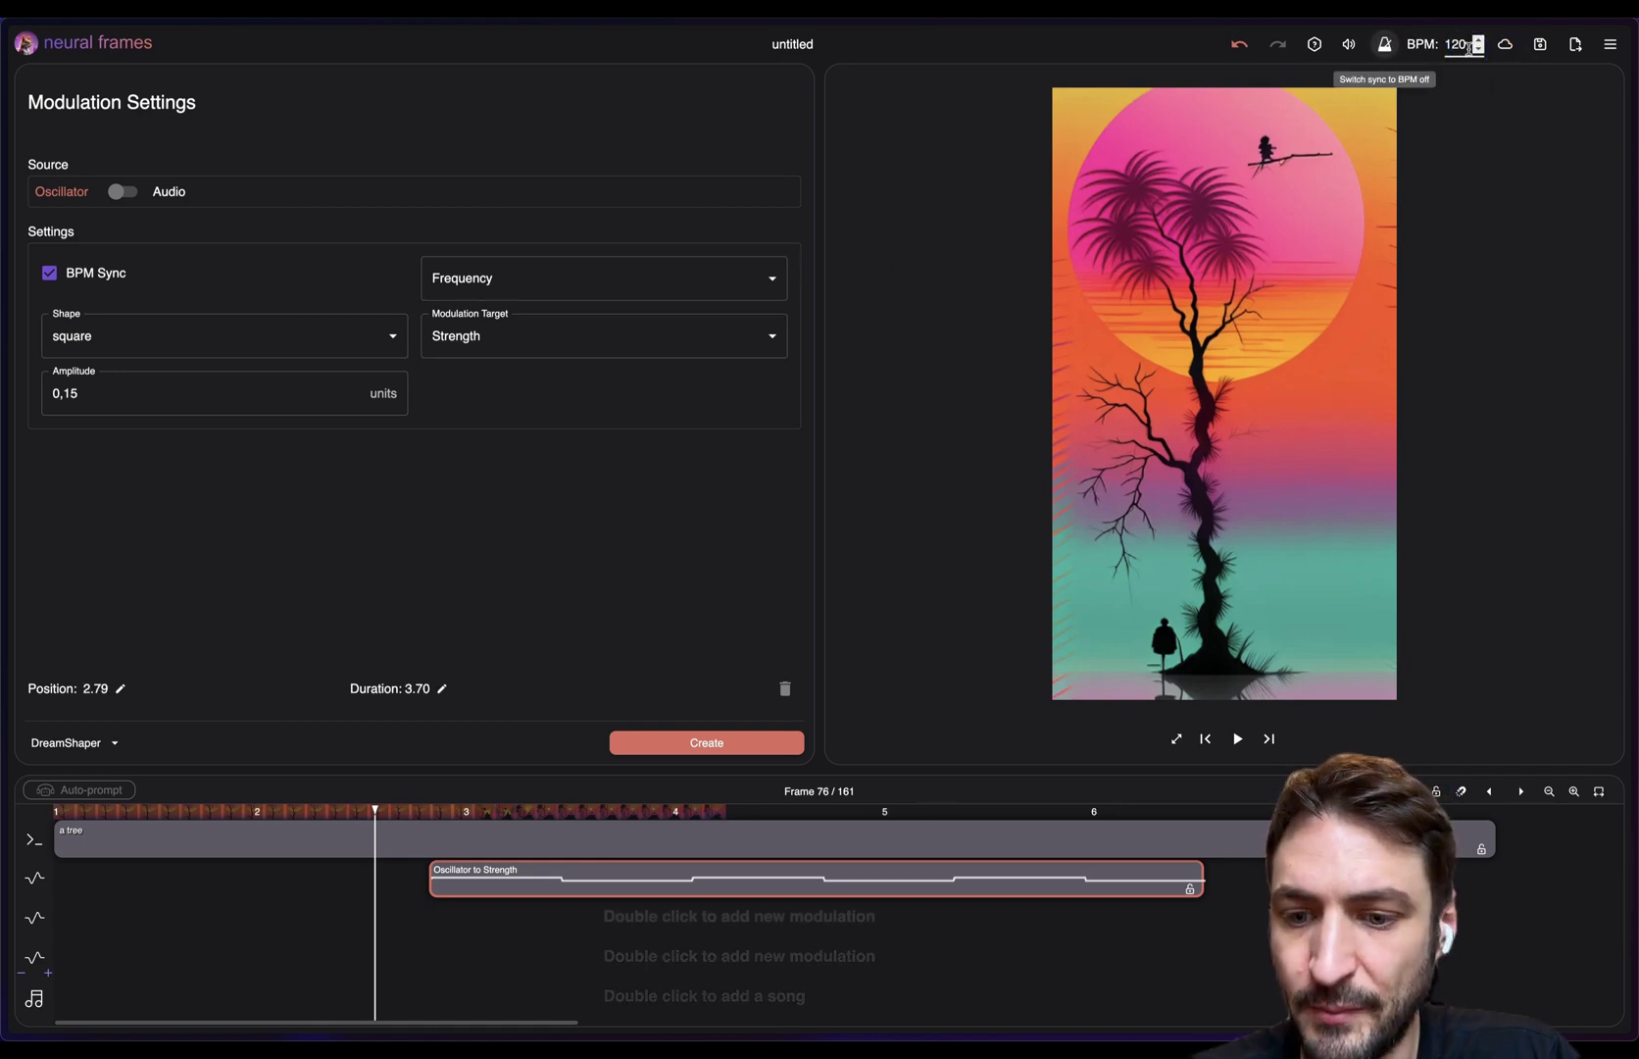
double_click(1464, 42)
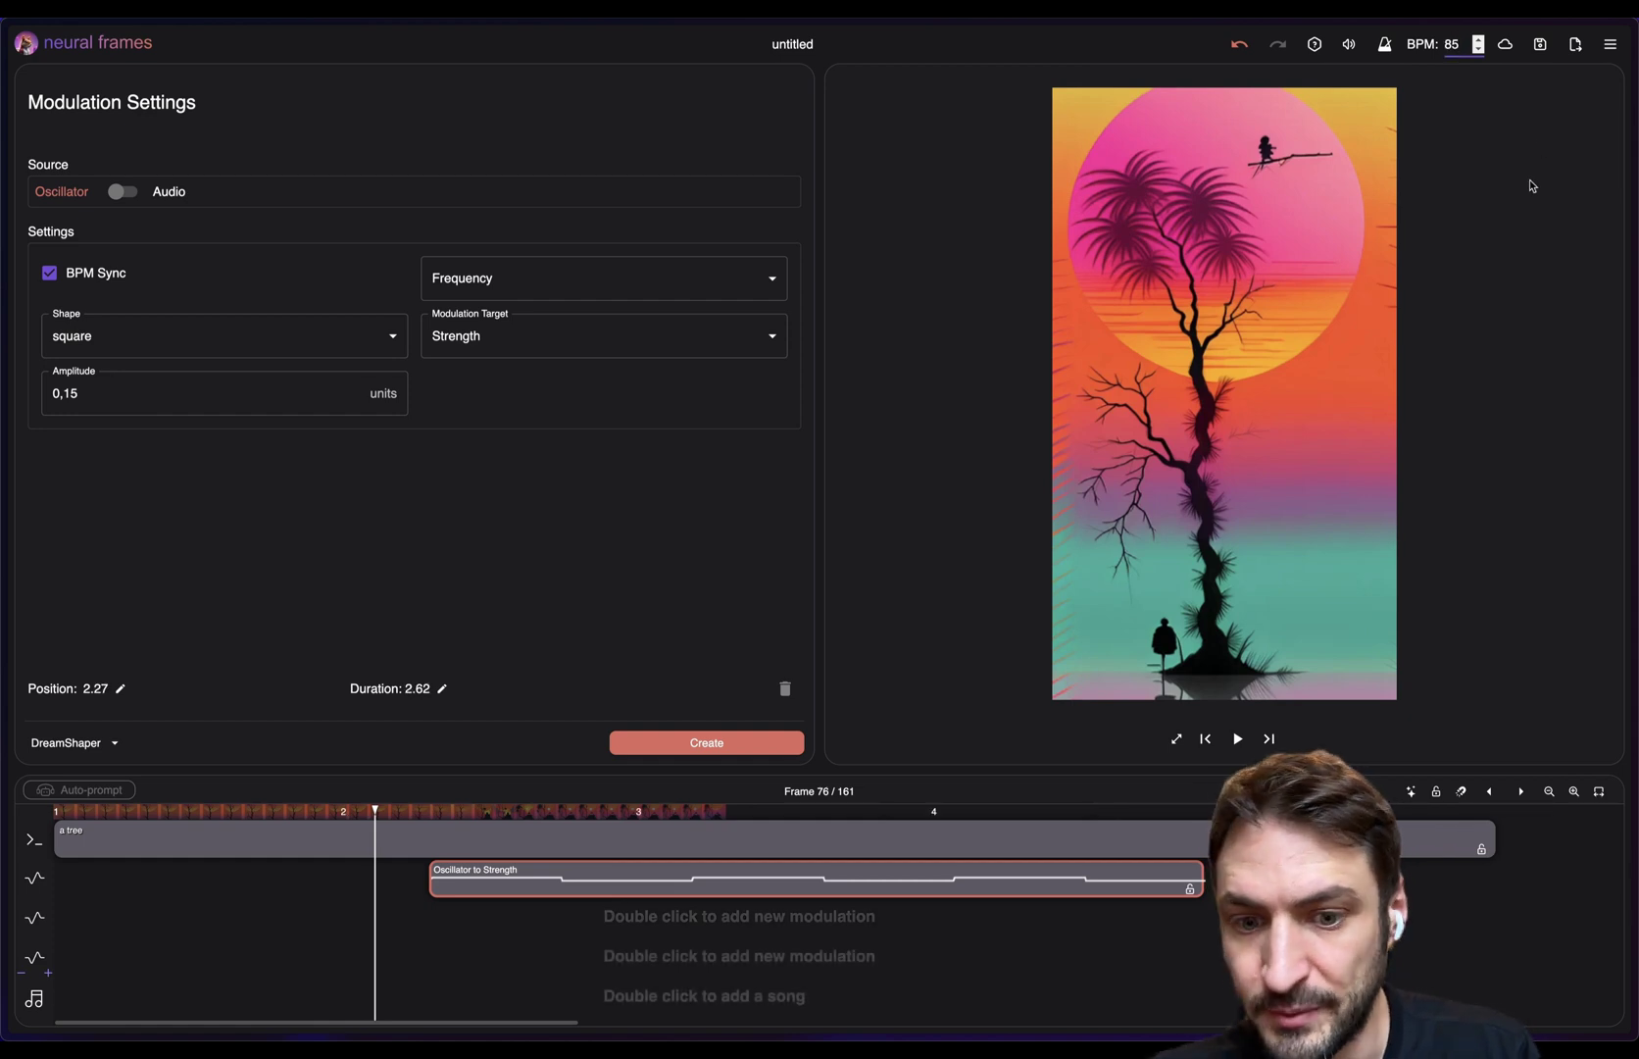
left_click(472, 274)
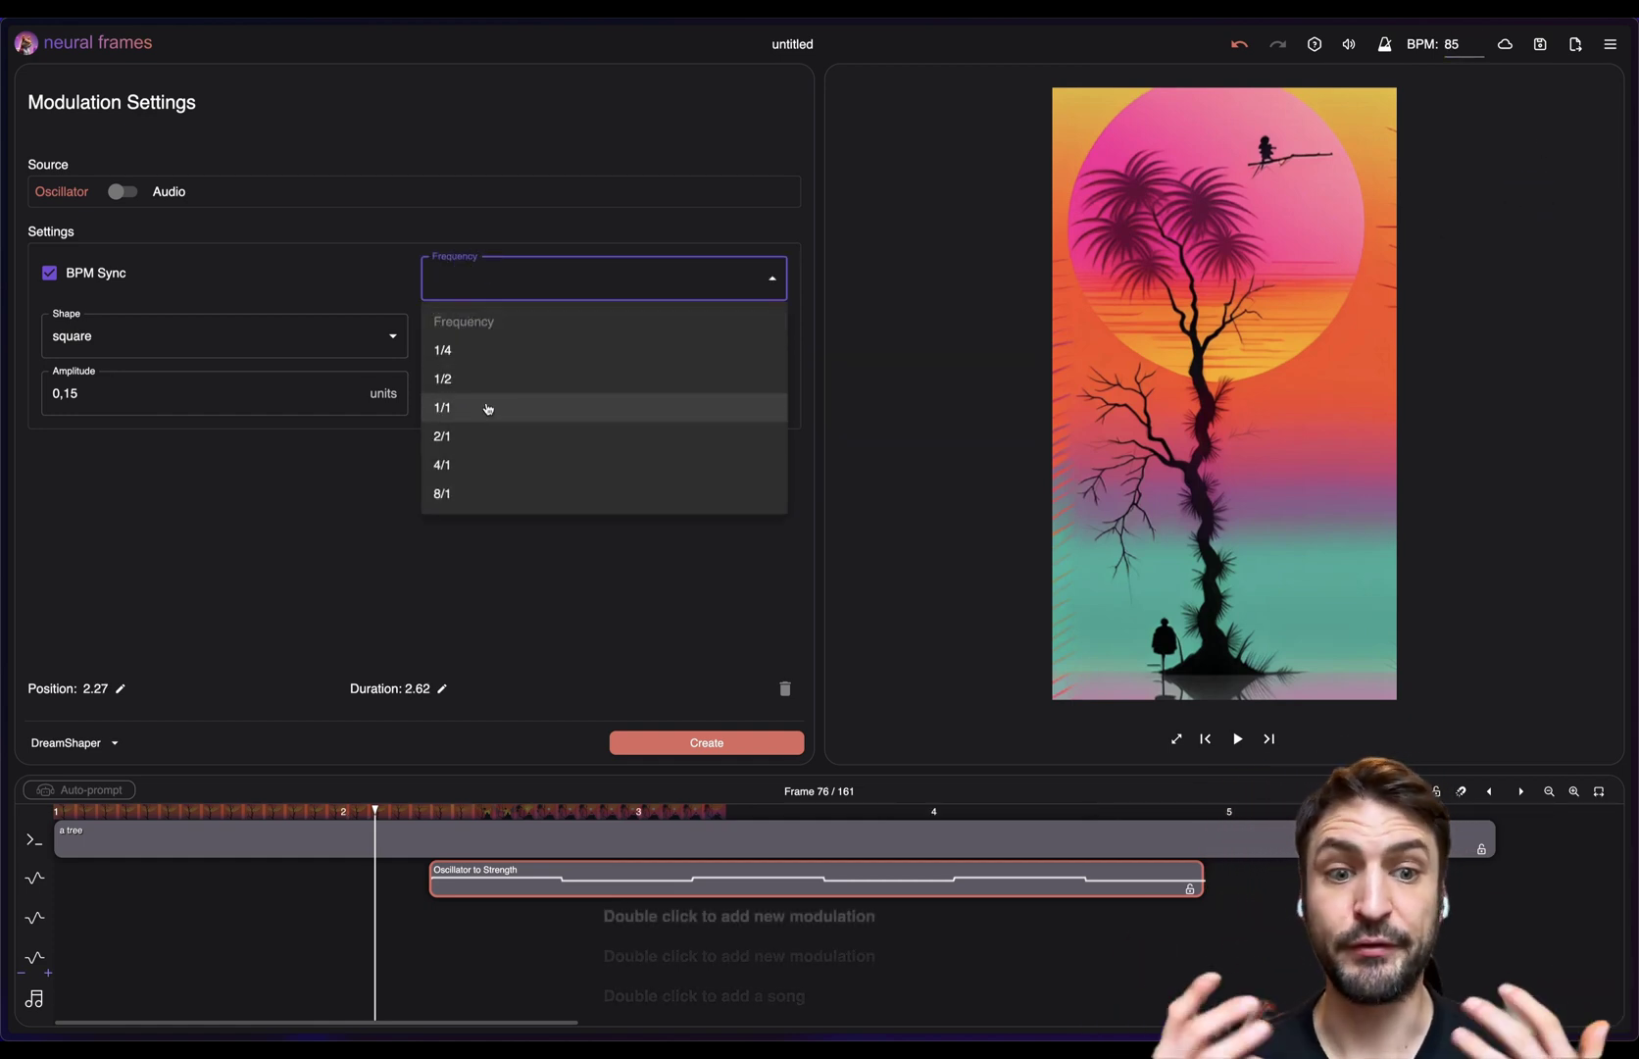
Set the Strength oscillator's beat-synced frequency to 1/1, after briefly trying 2/1 and 1/2.
left_click(487, 408)
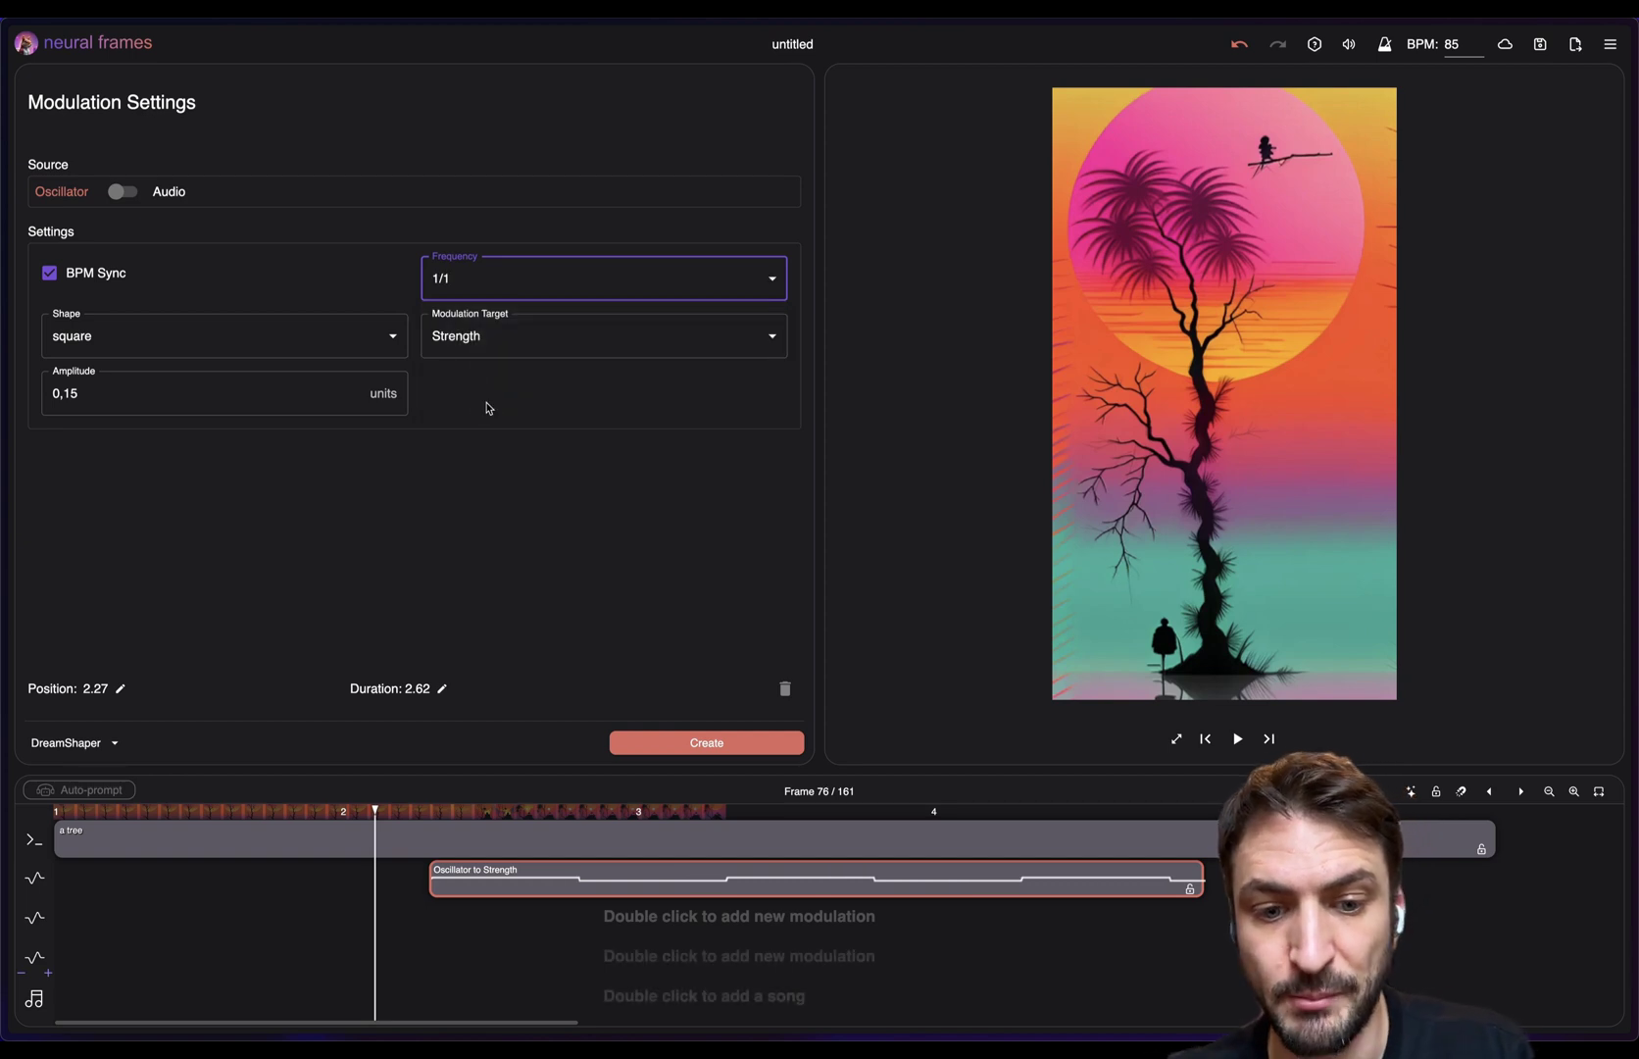
key("space")
left_click(502, 441)
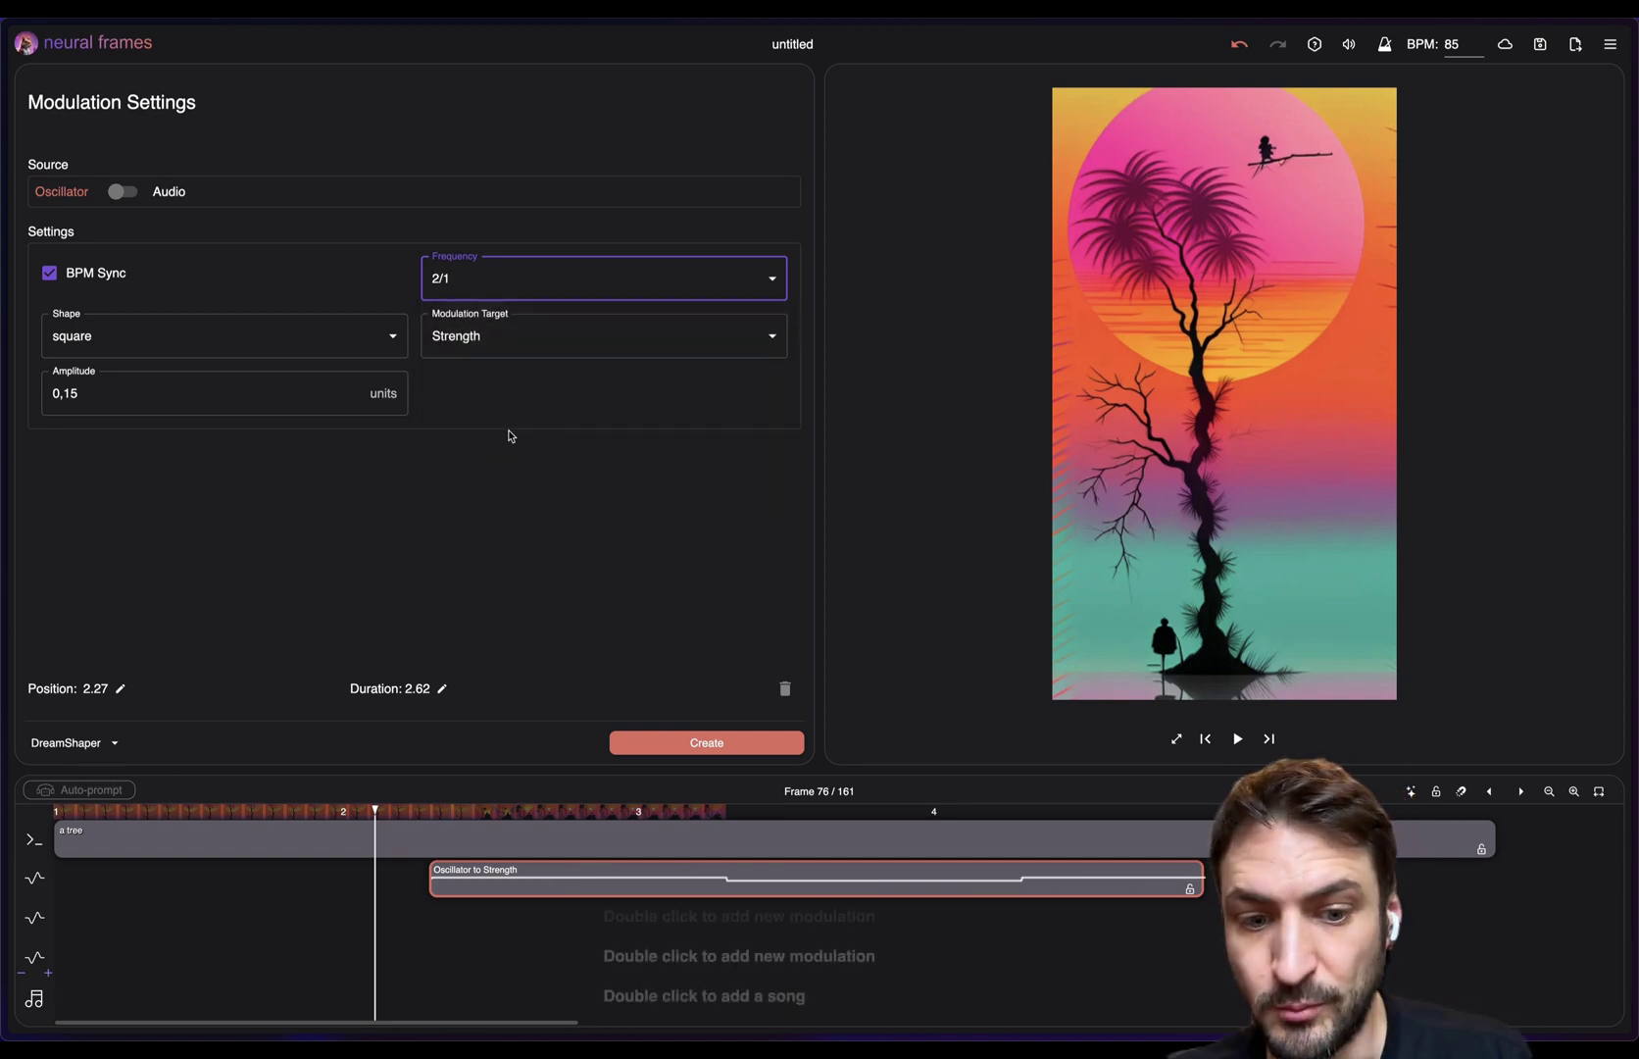
left_click(571, 292)
left_click(558, 380)
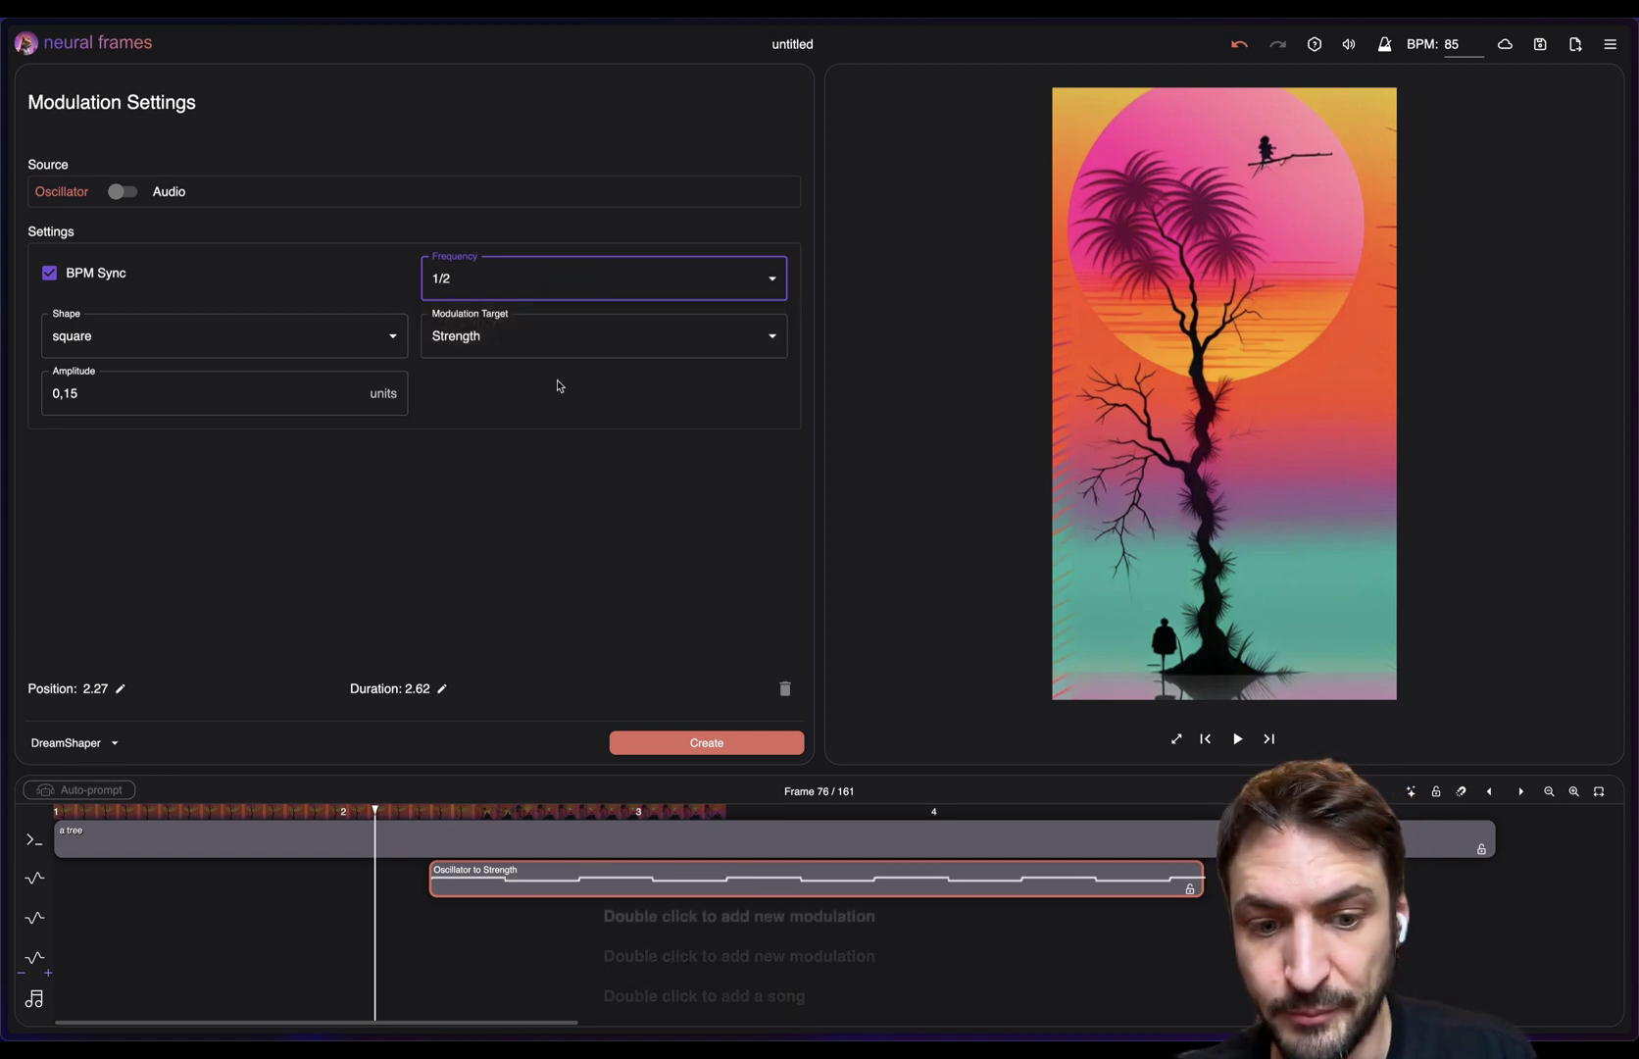
left_click(599, 296)
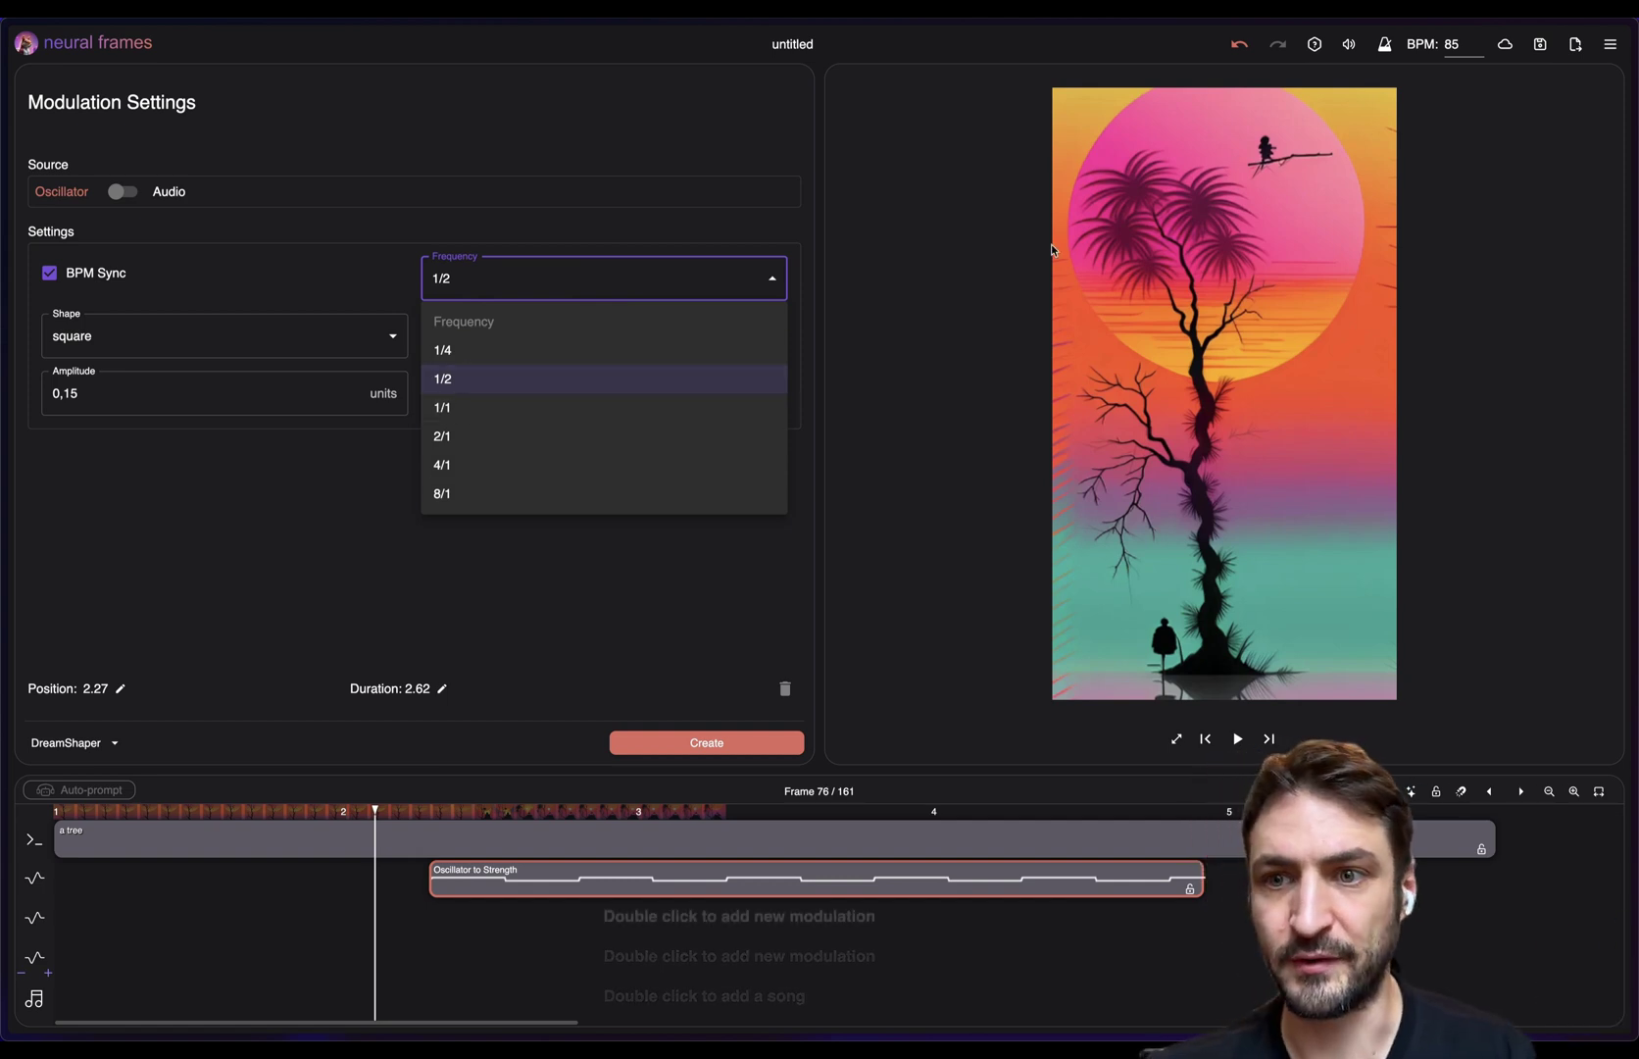
left_click(1447, 67)
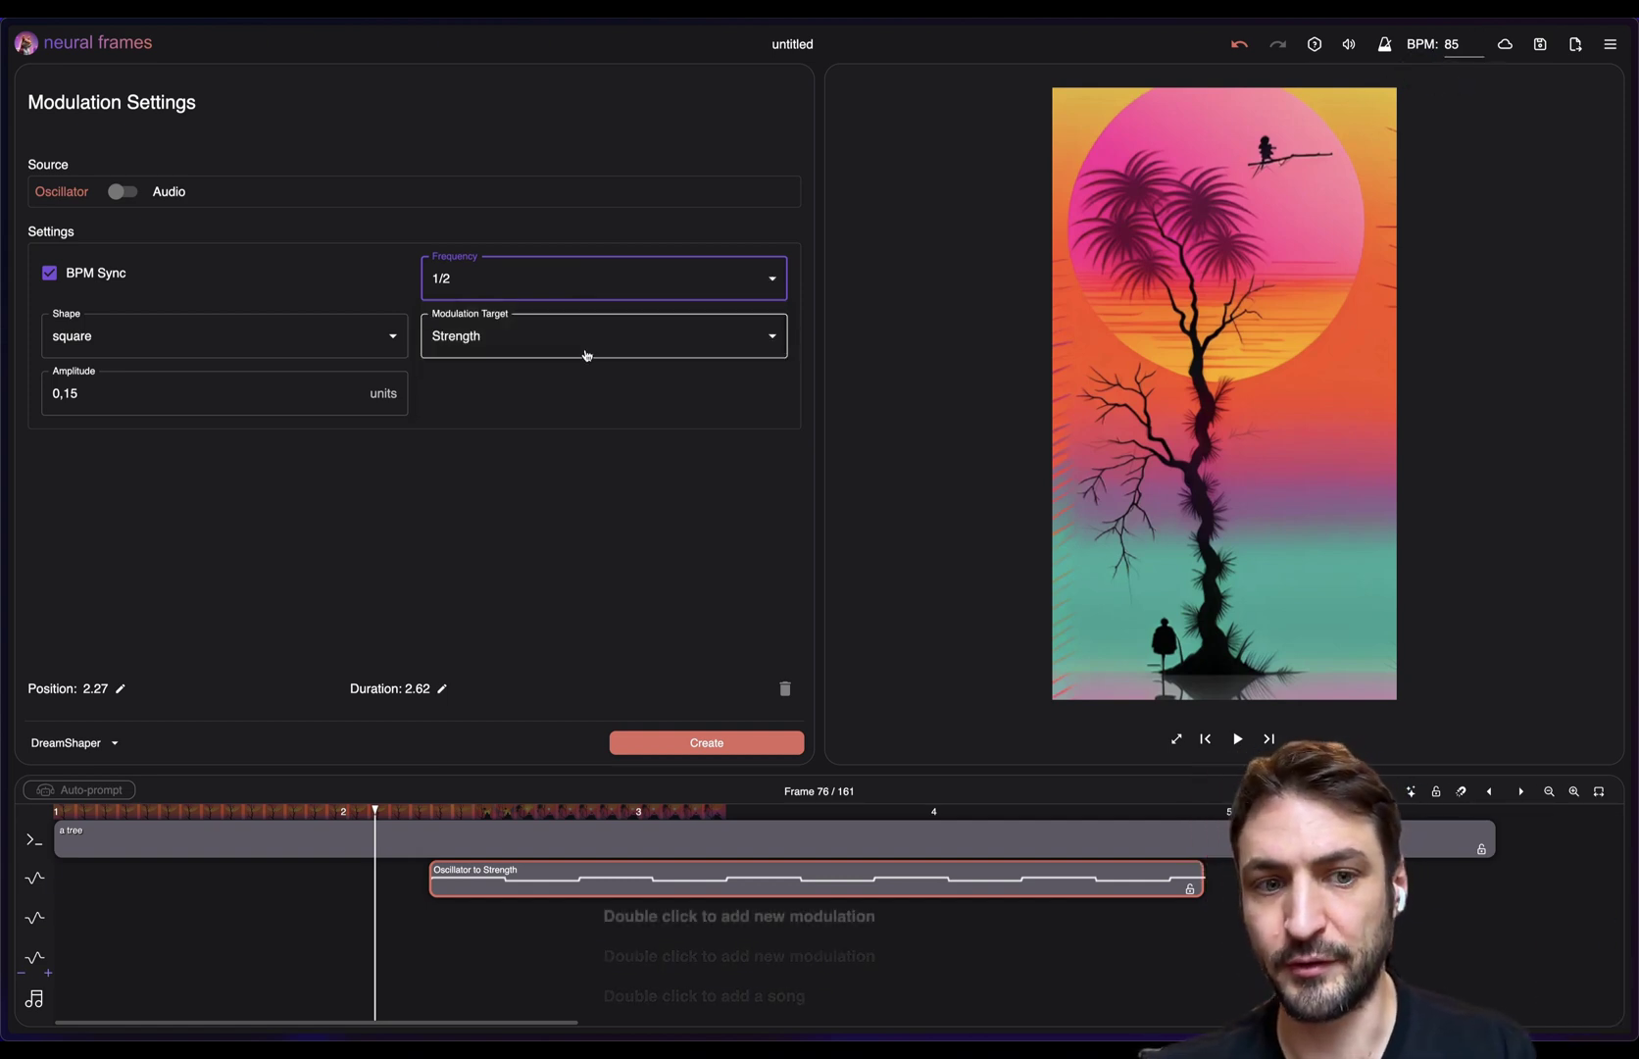
left_click(549, 277)
left_click(475, 408)
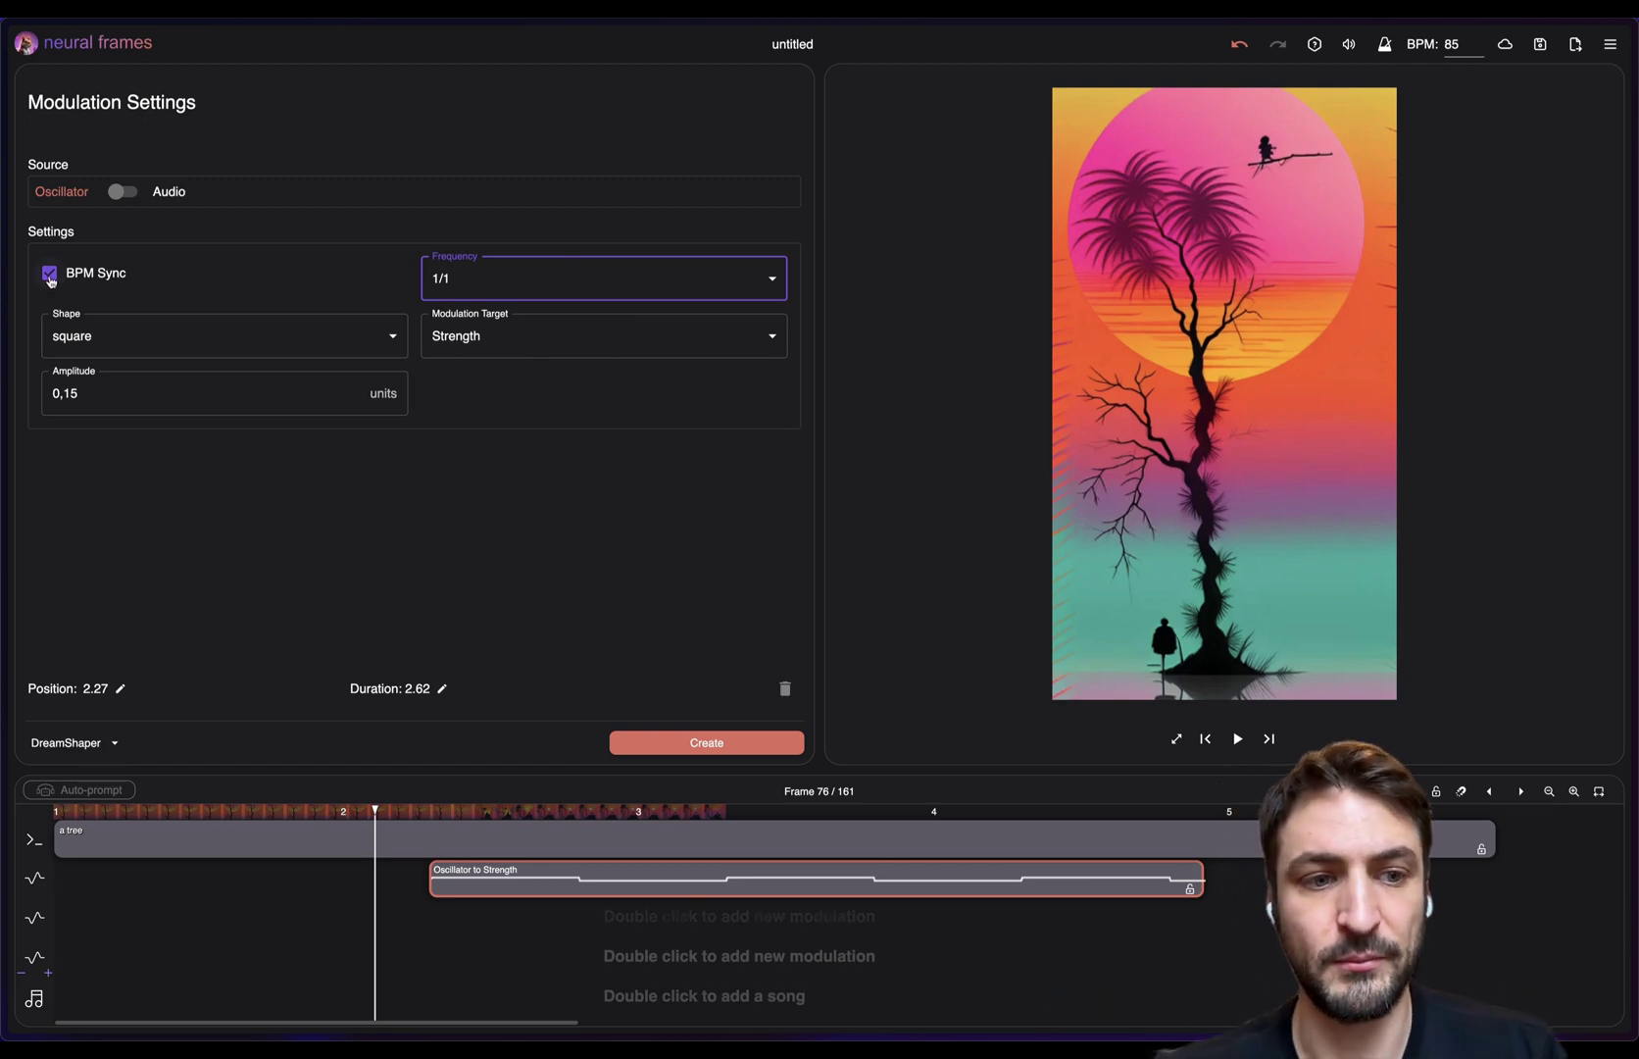
Change the Strength oscillator's waveform shape to sine.
left_click(185, 333)
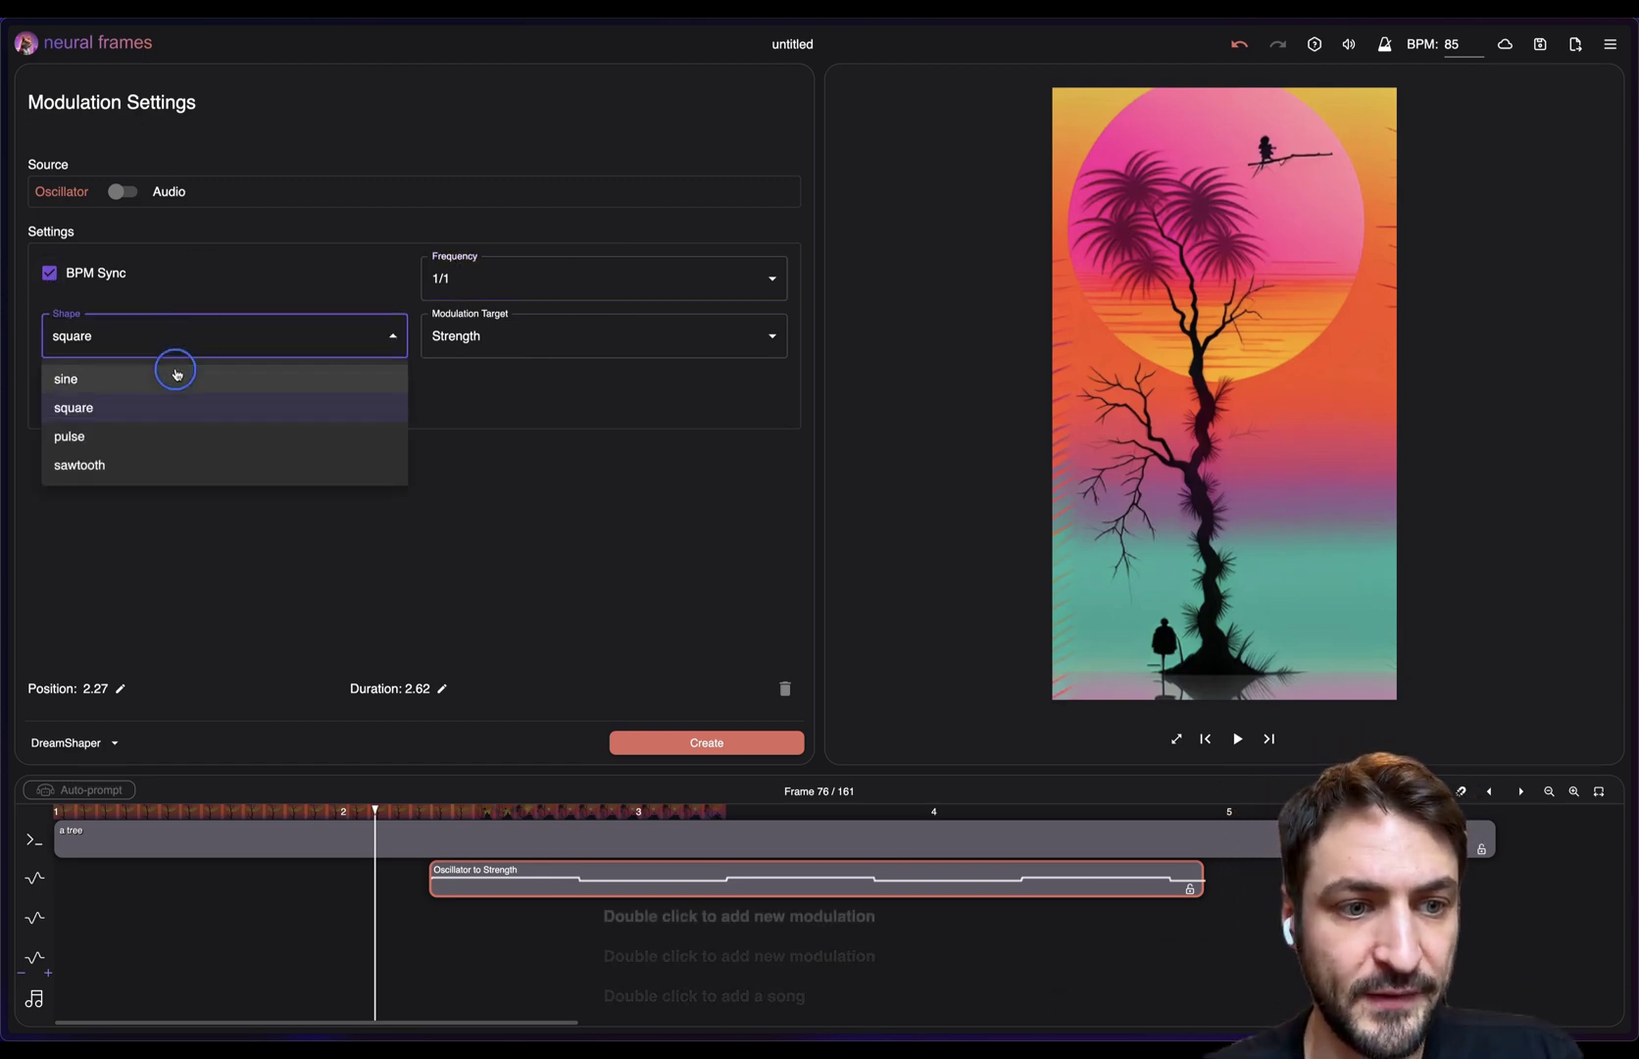
left_click(201, 367)
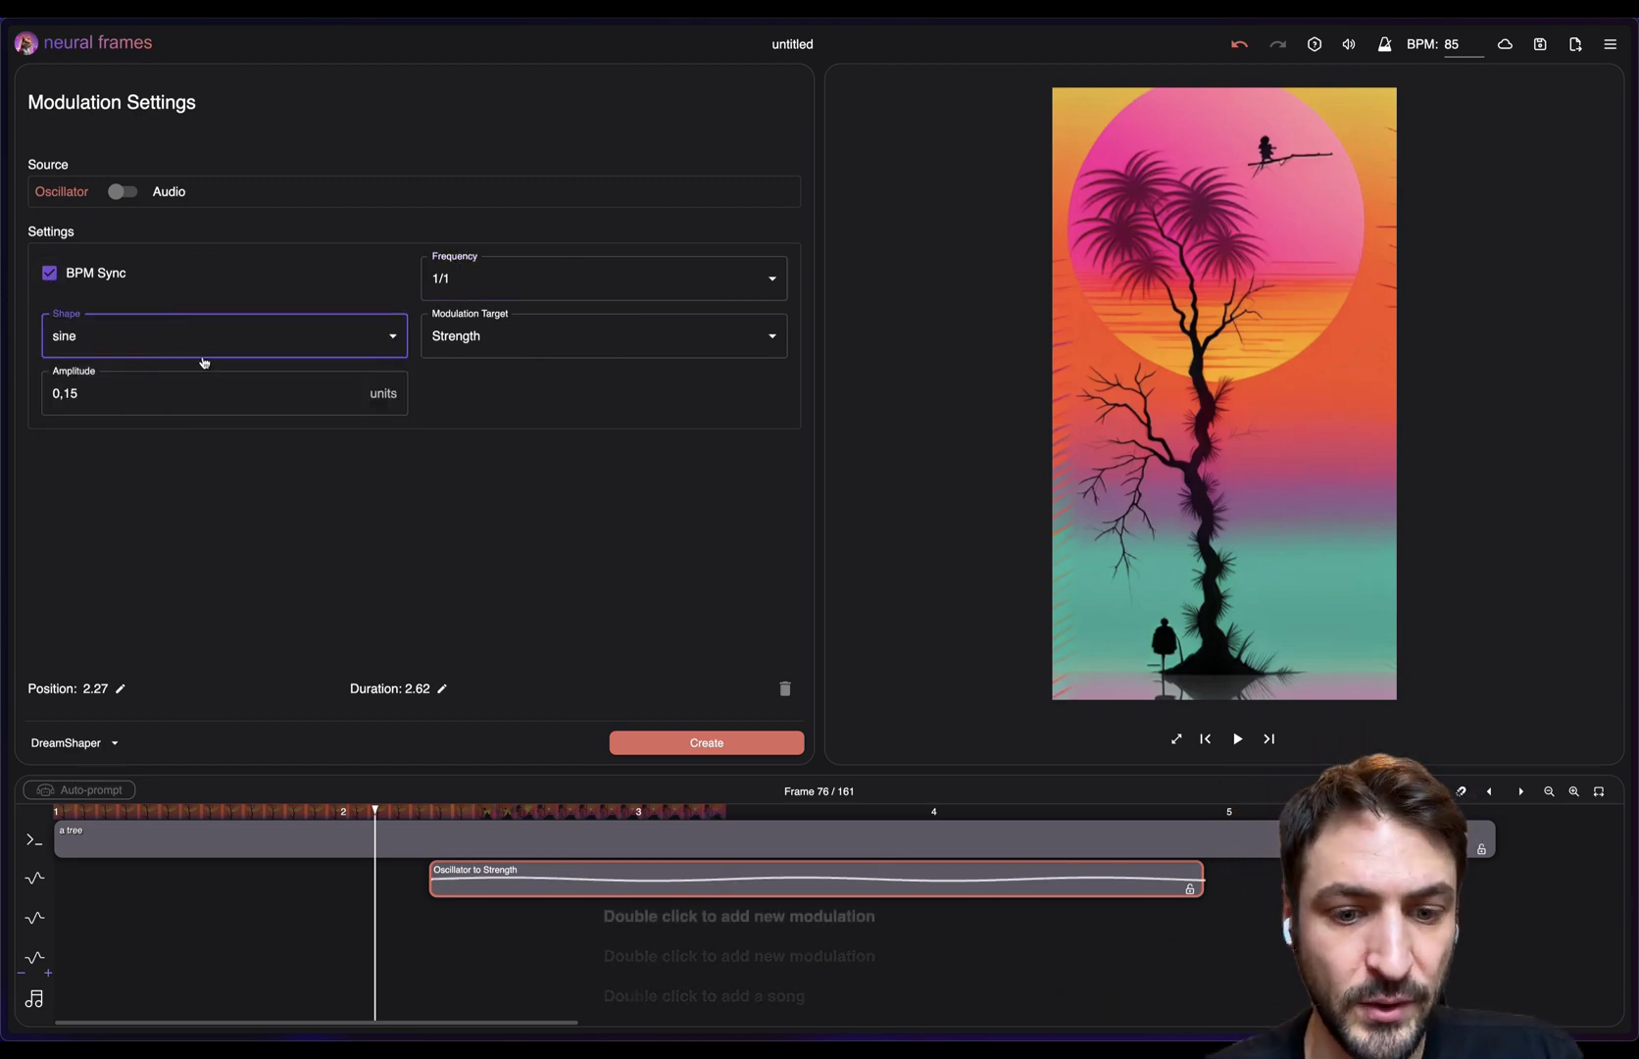
left_click(490, 340)
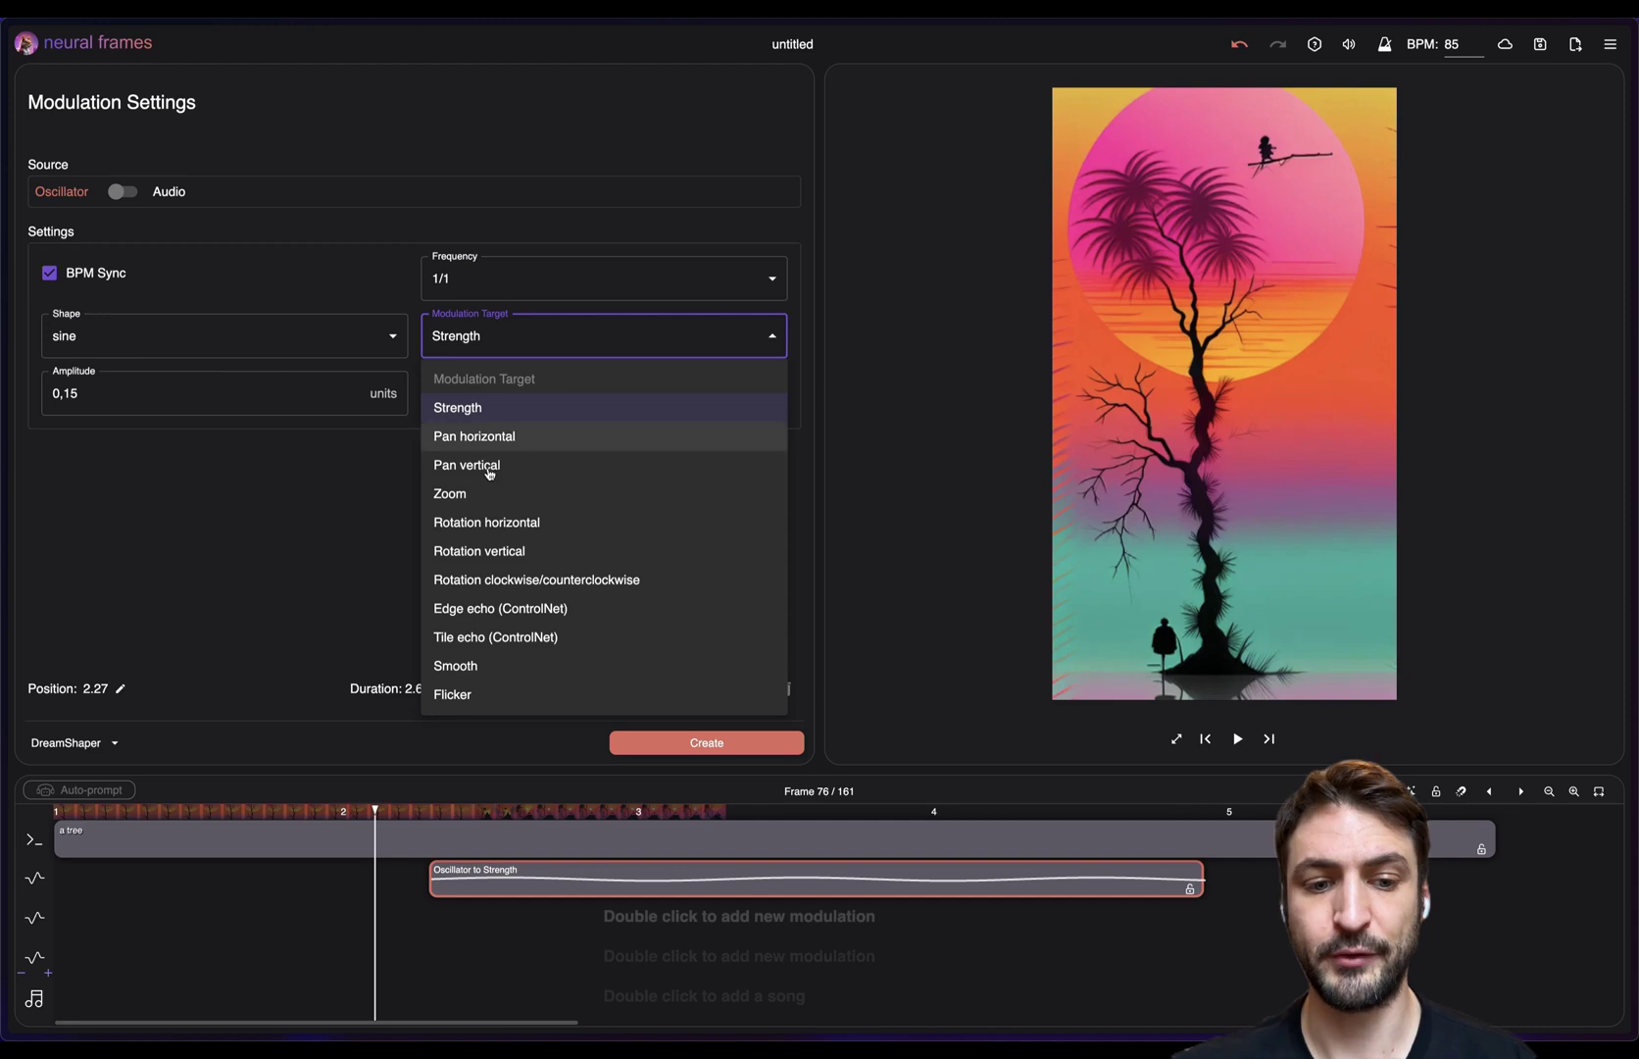
left_click(454, 834)
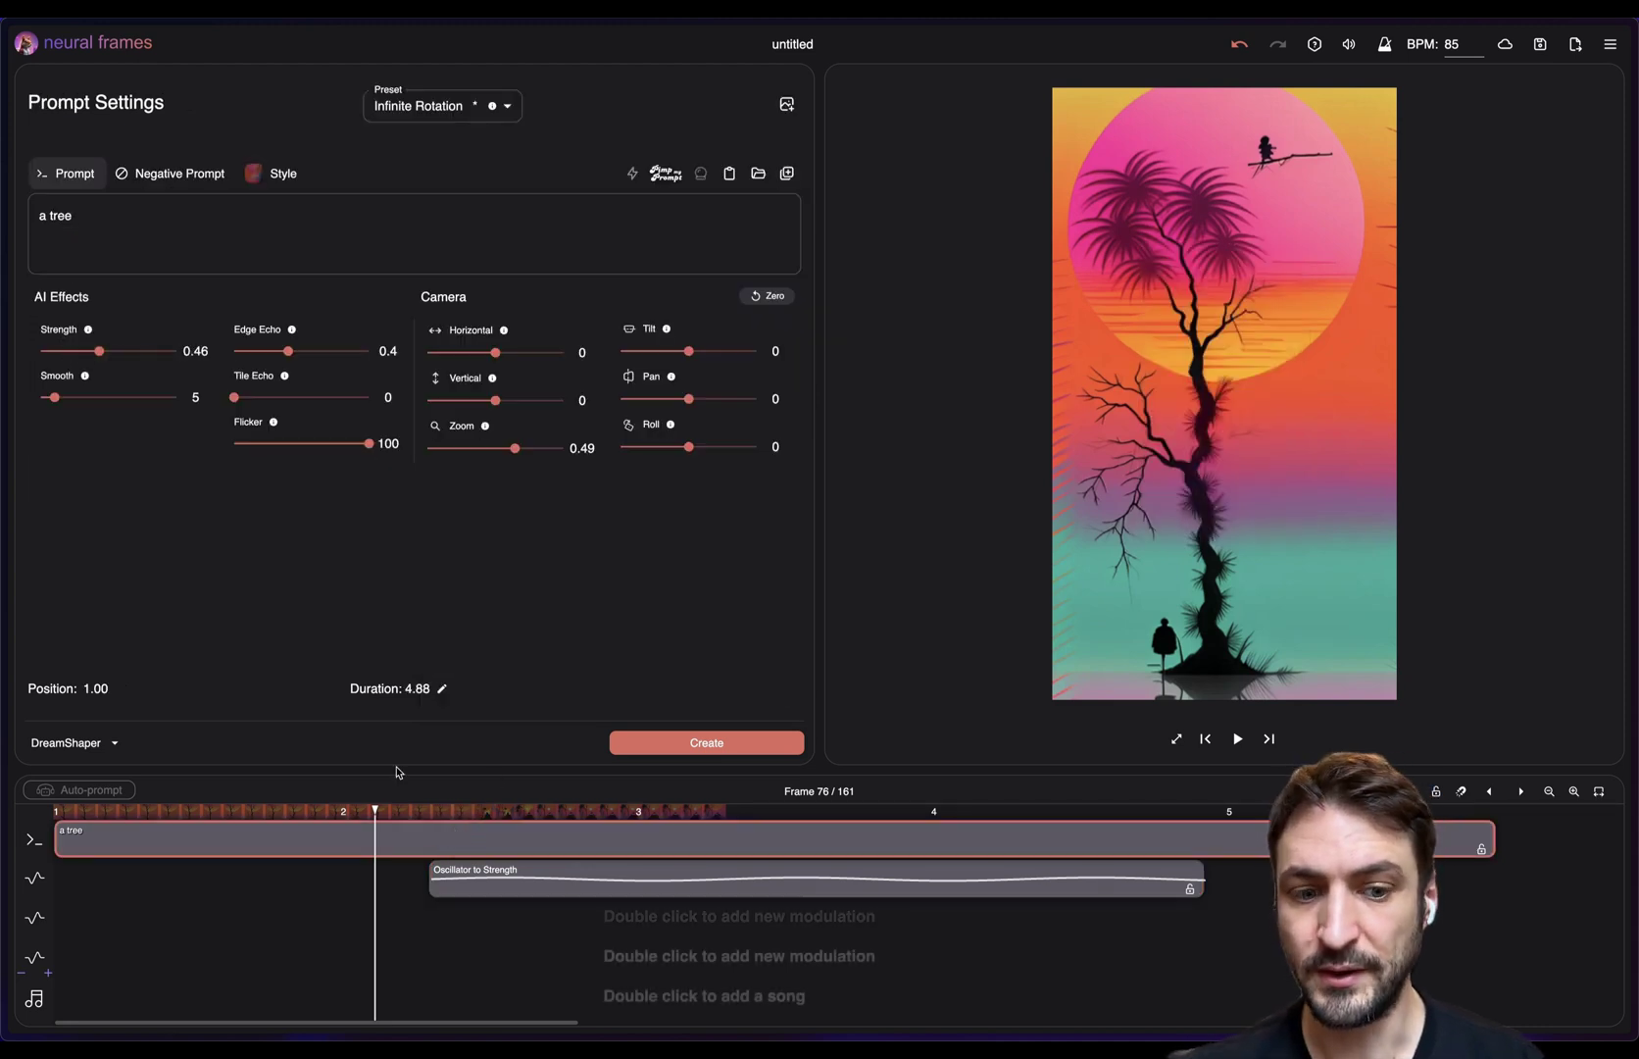
left_click(485, 883)
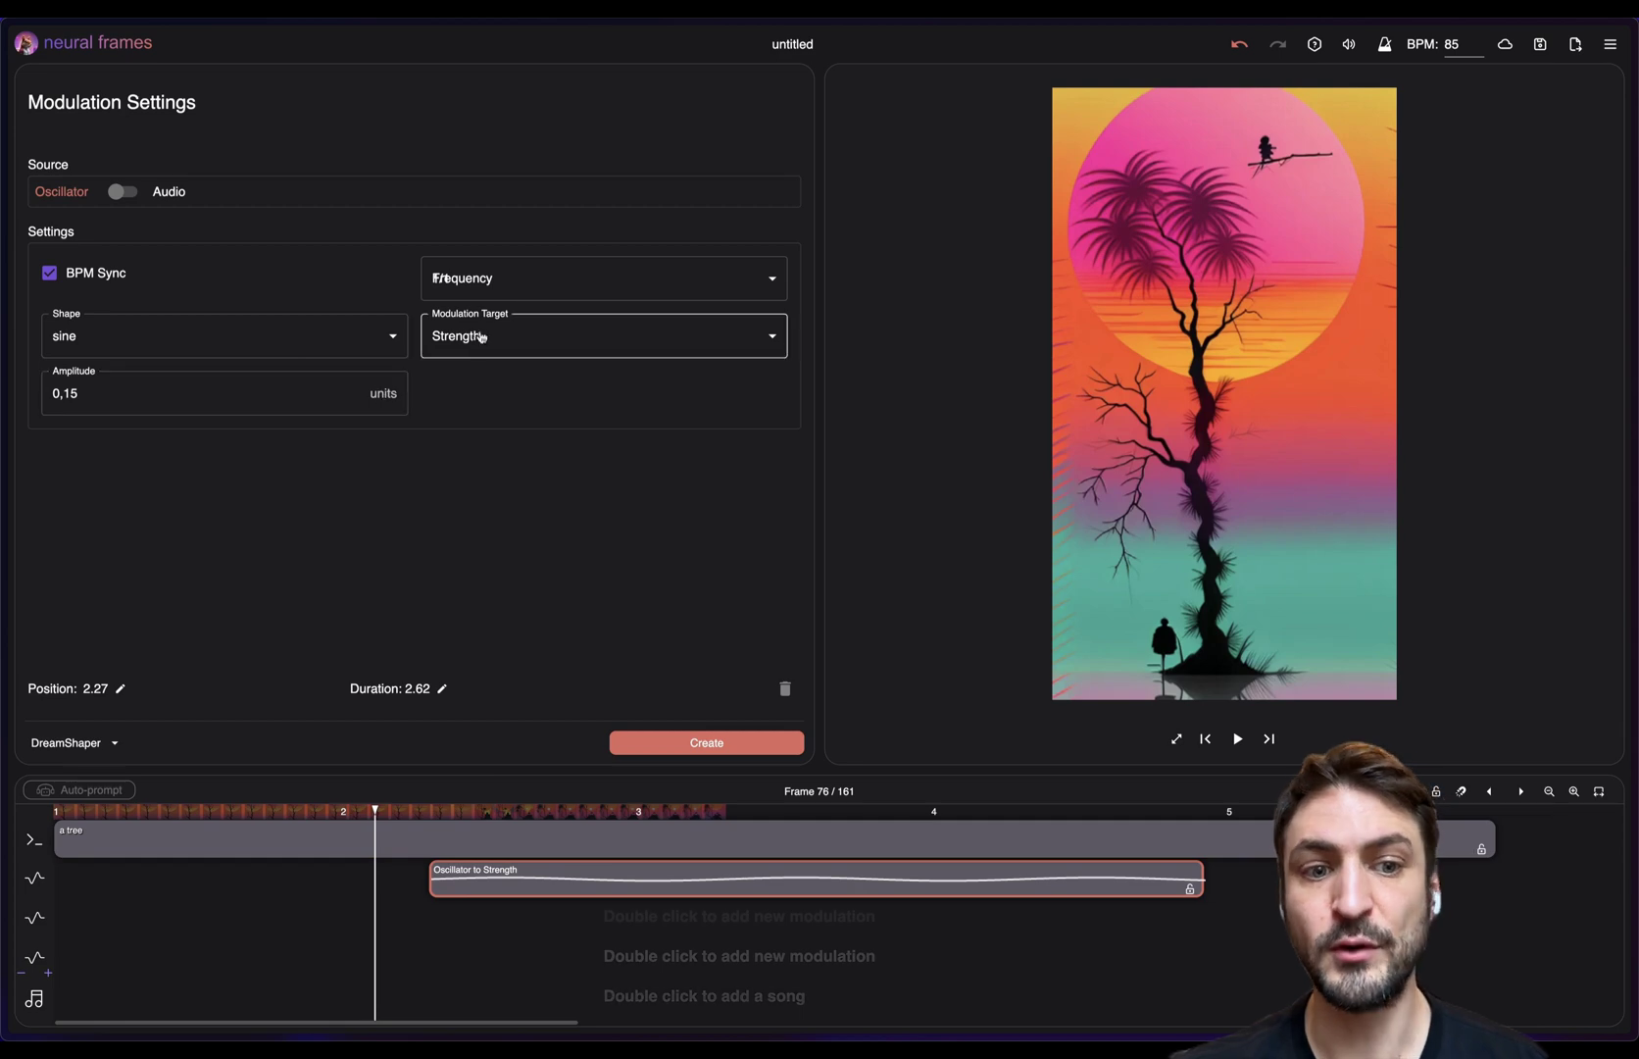
Set the oscillator amplitude to 1 after briefly trying 3, keeping frequency at 1/1.
left_click_drag(333, 392, 2, 393)
type("1")
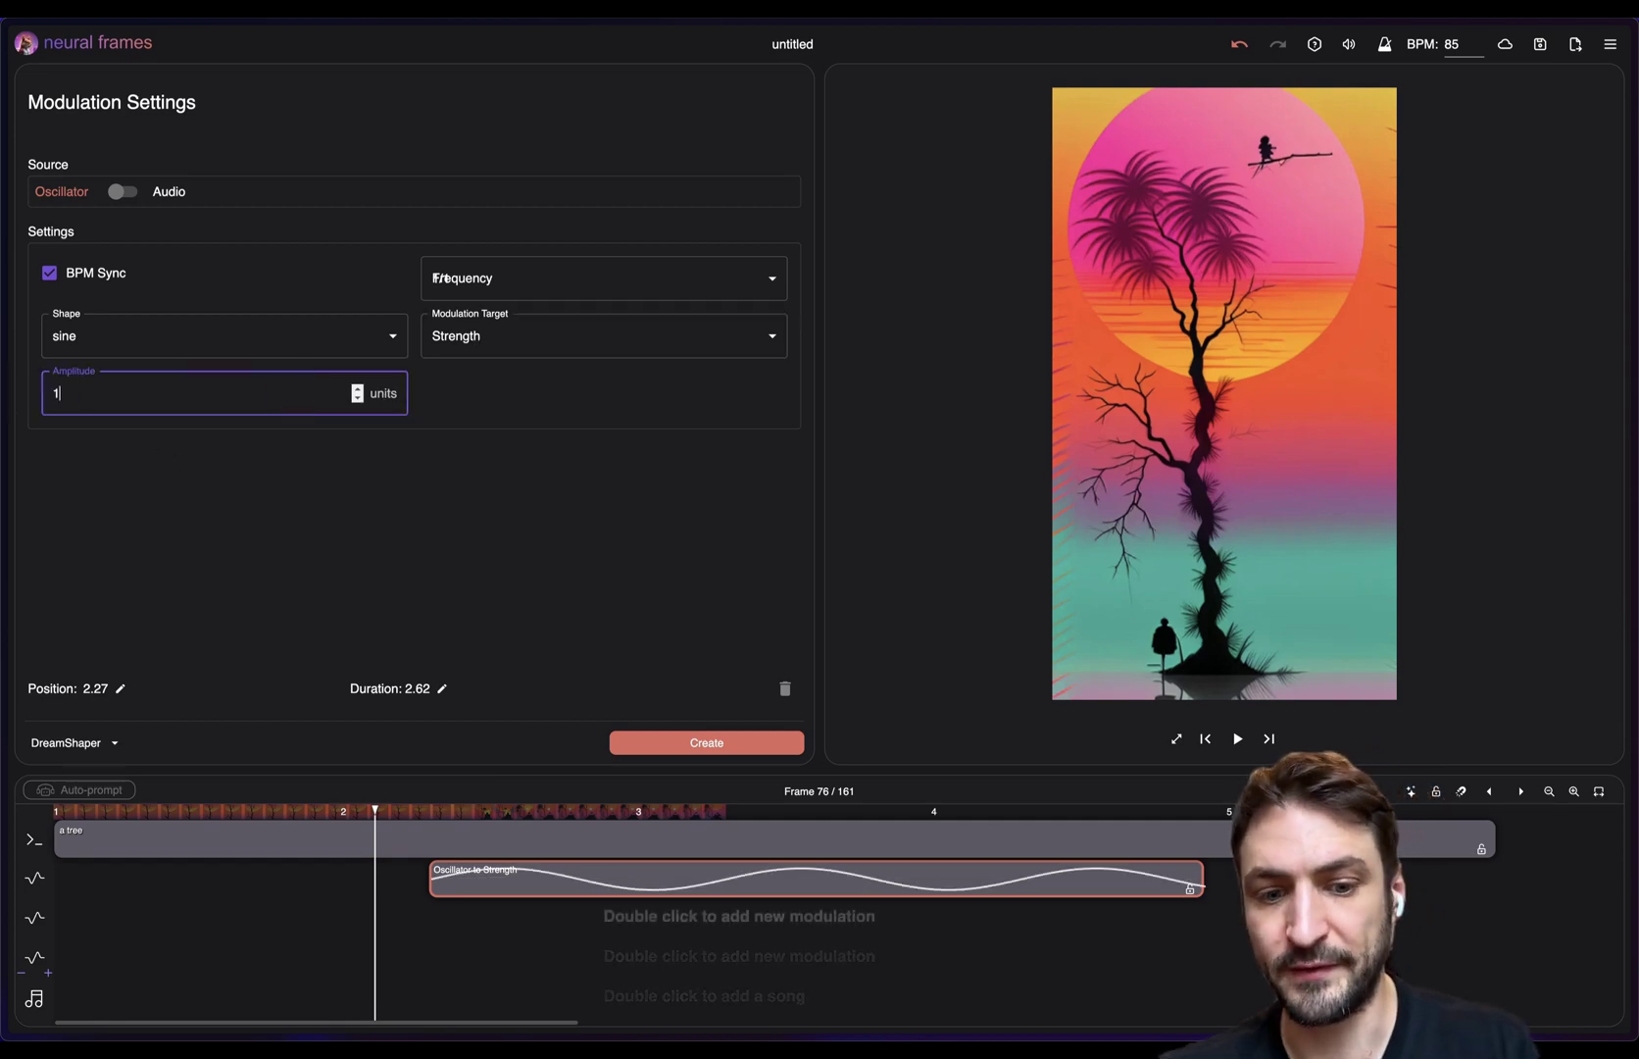
double_click(92, 395)
type("3")
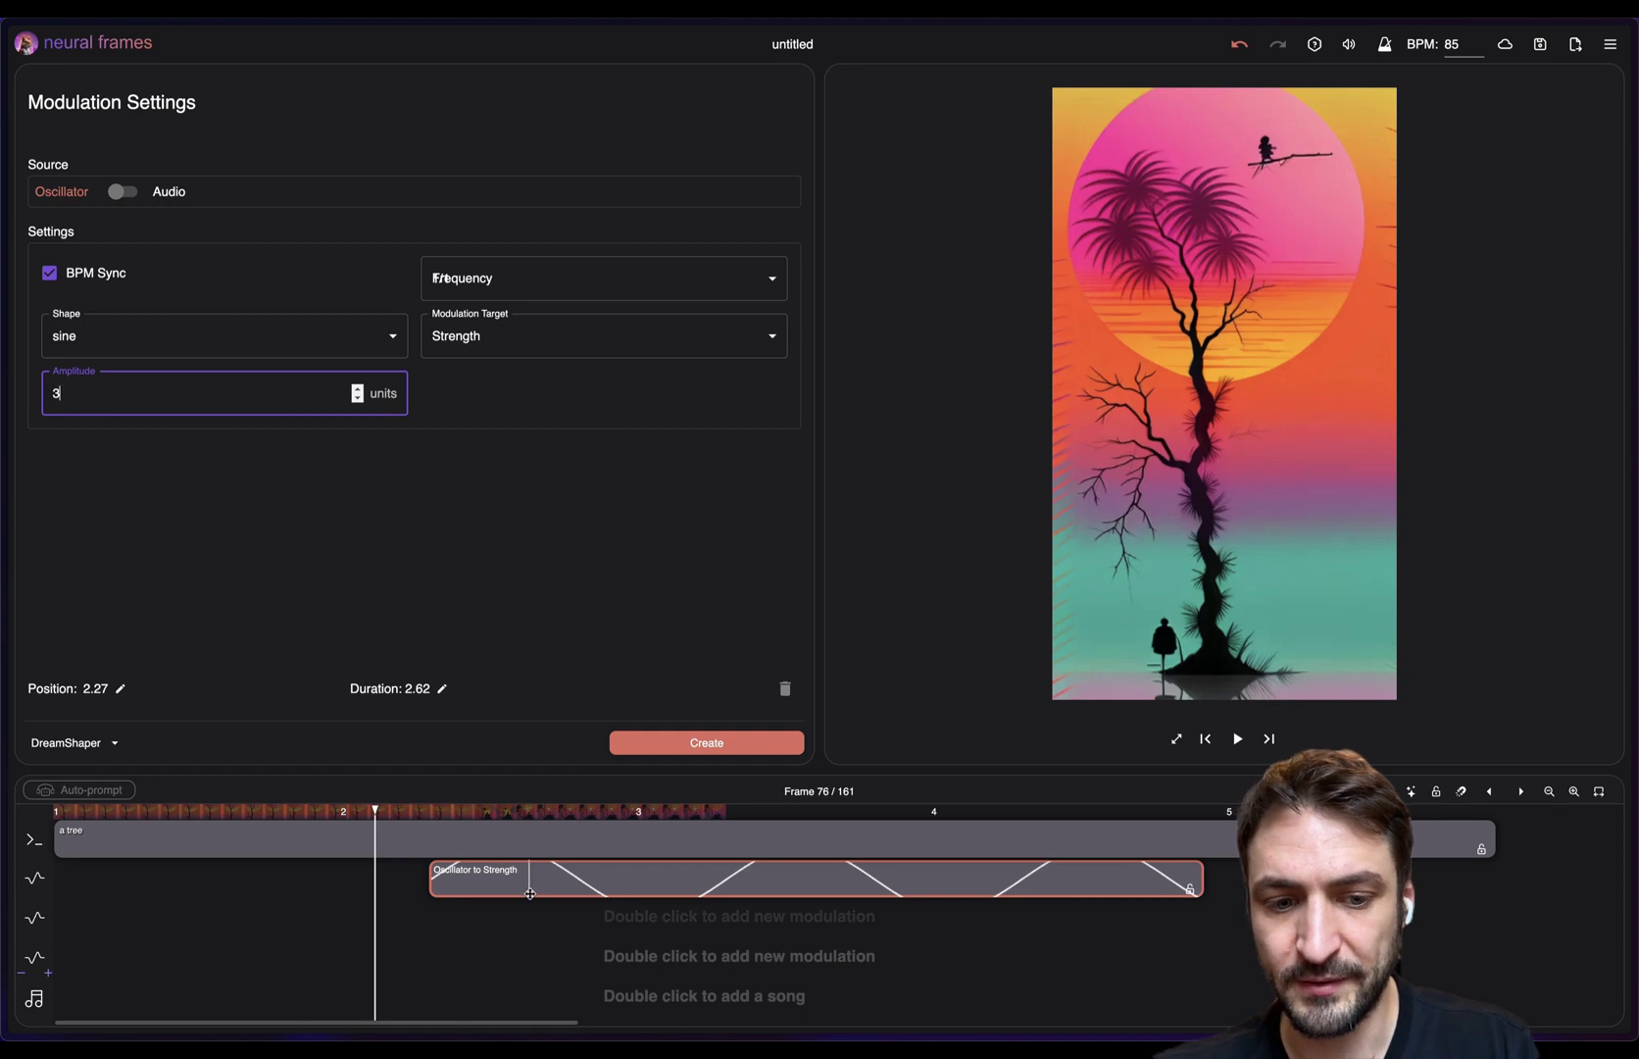
mouse_move(530, 885)
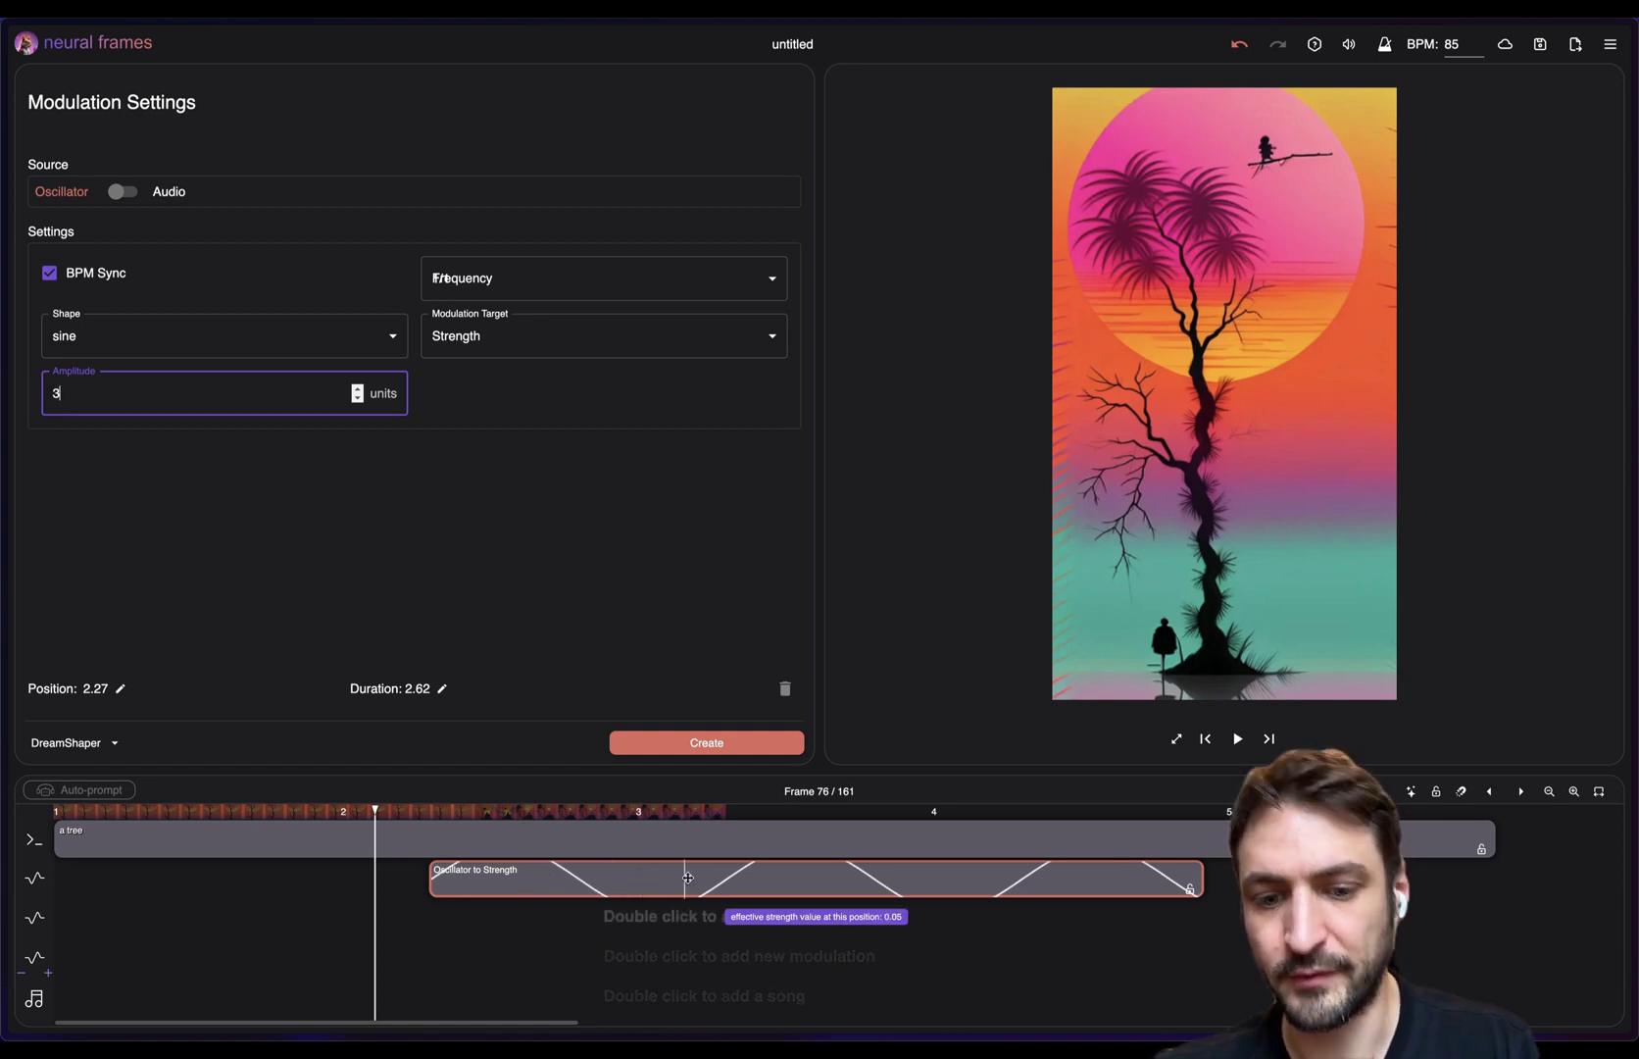
key("BackSpace")
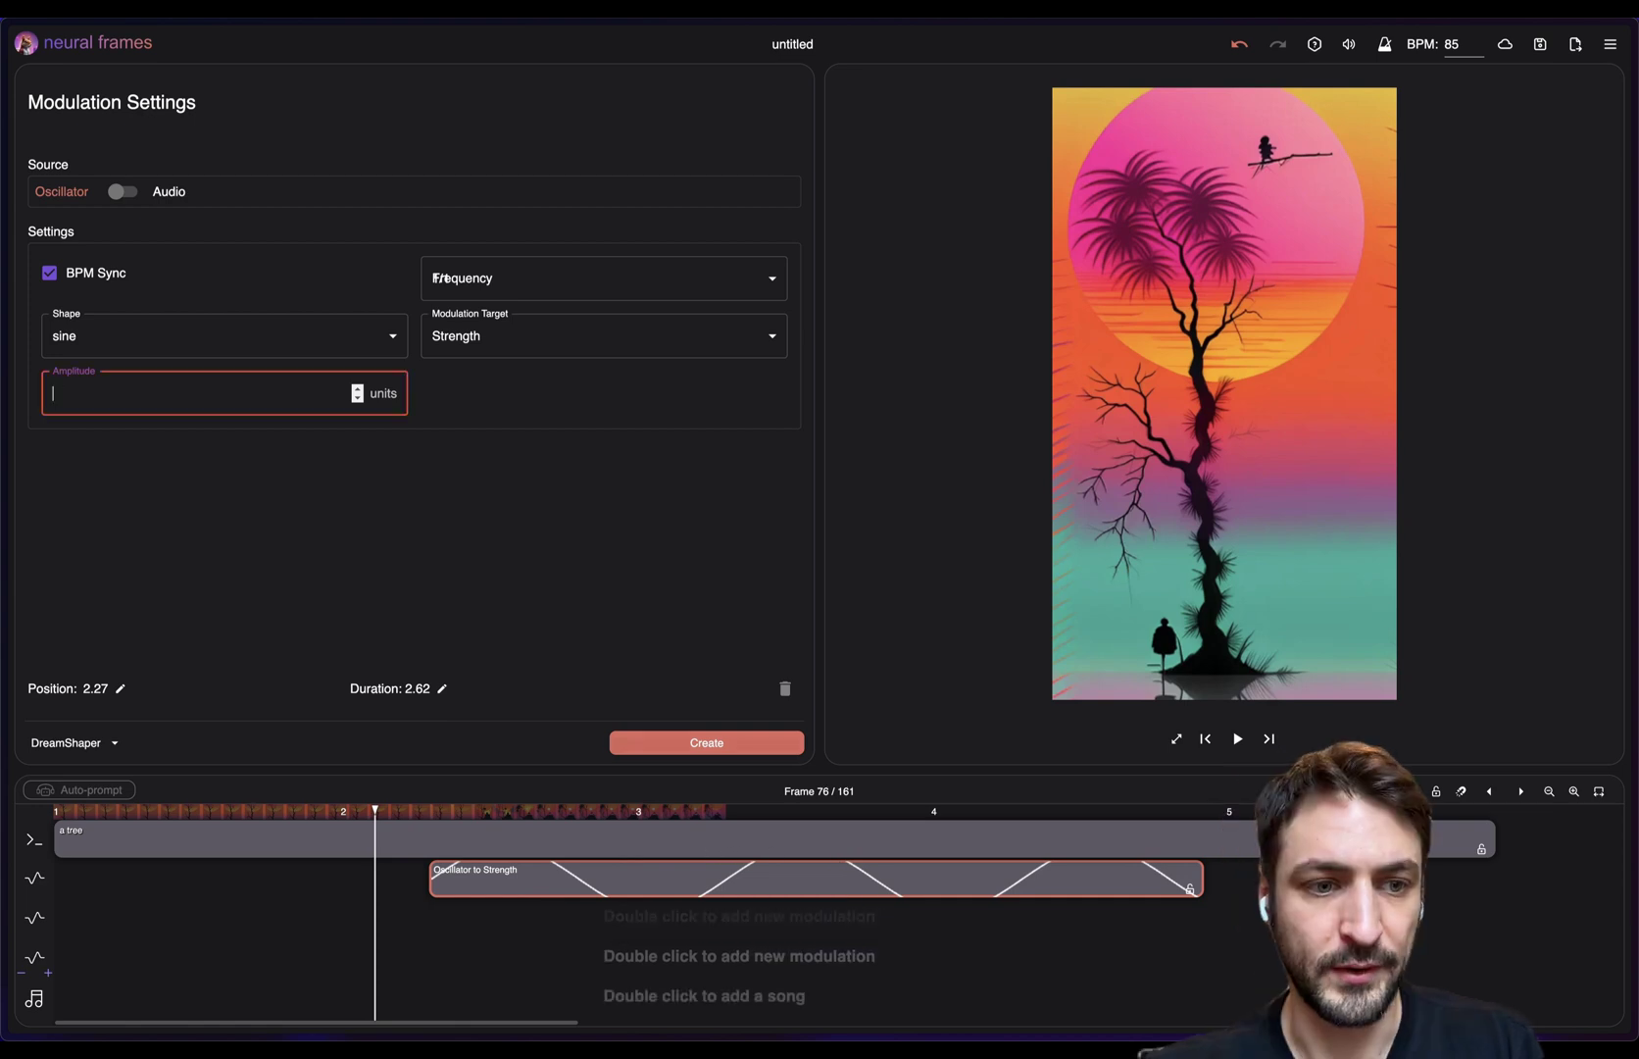
type("1")
left_click_drag(376, 866, 402, 870)
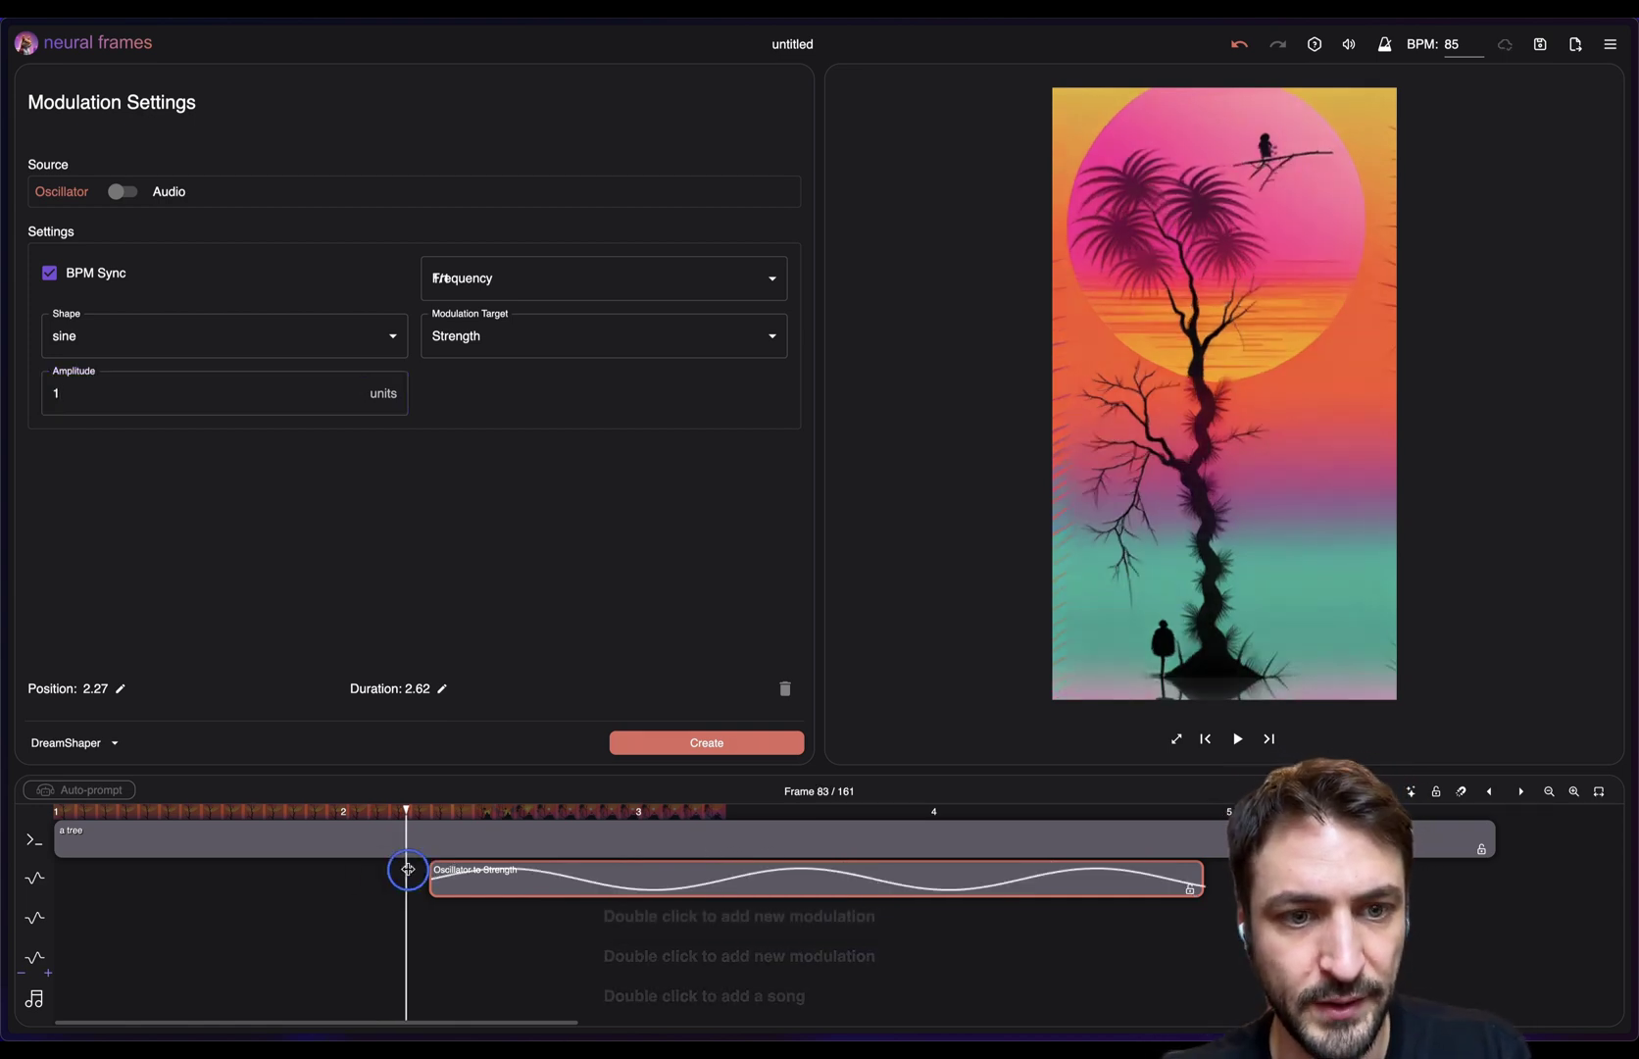
left_click(498, 291)
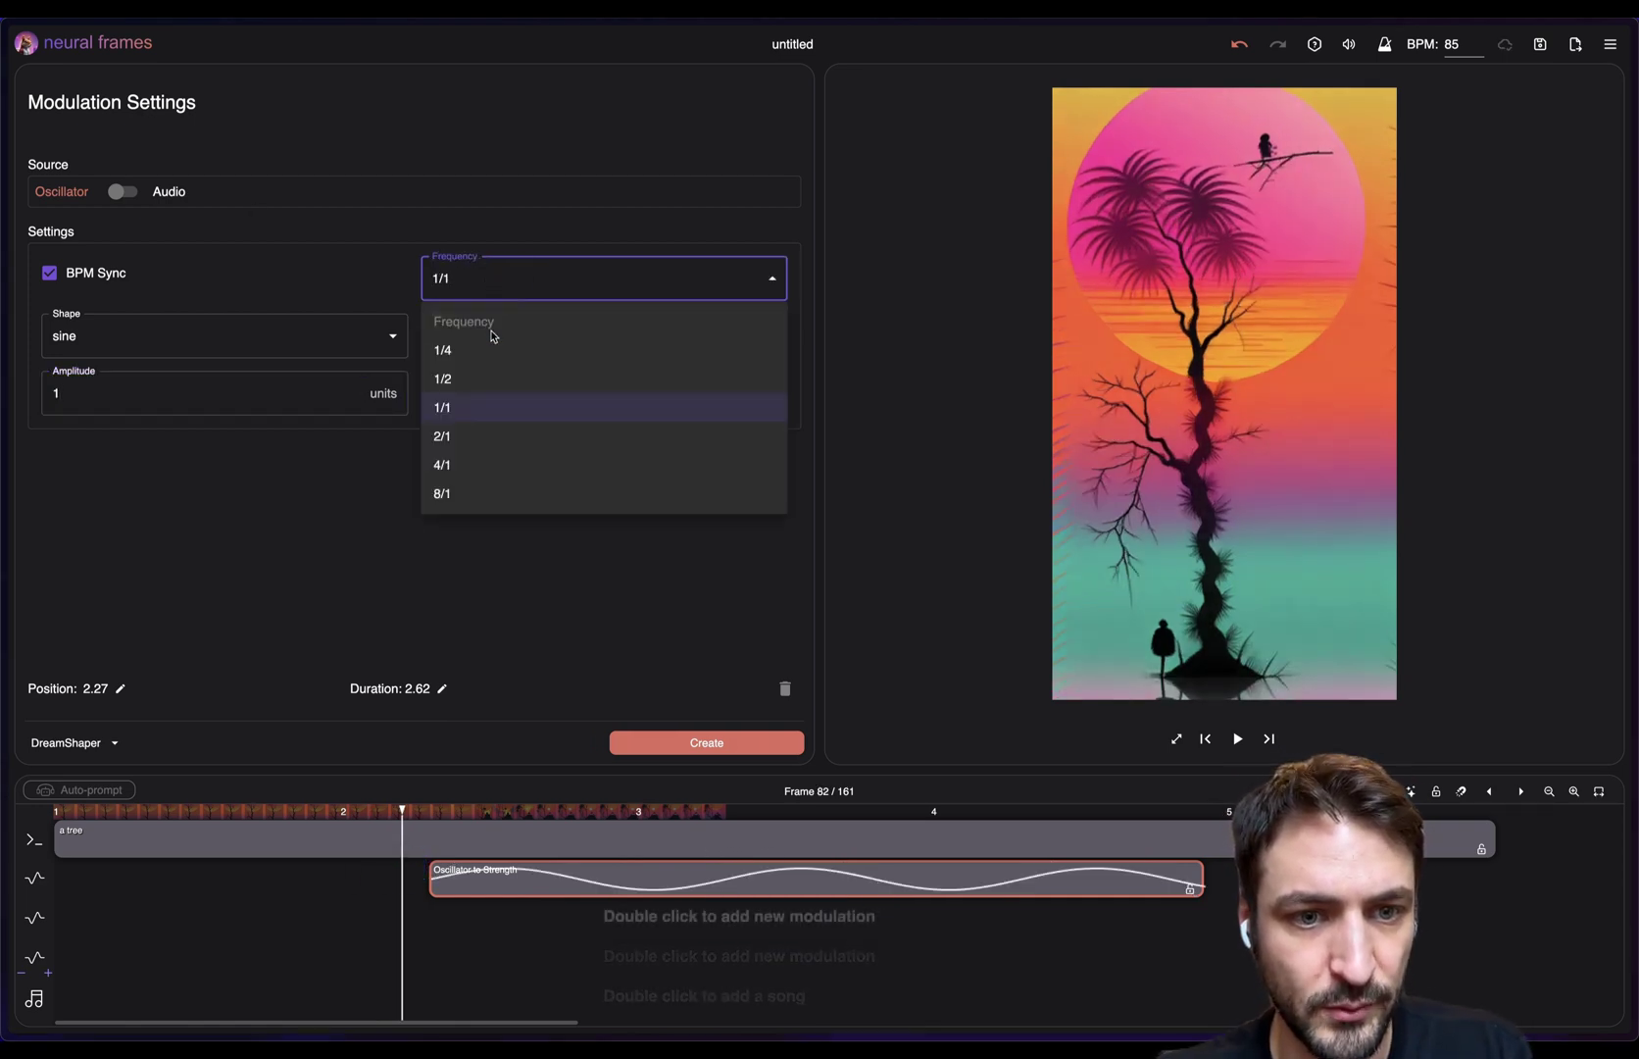
left_click(468, 421)
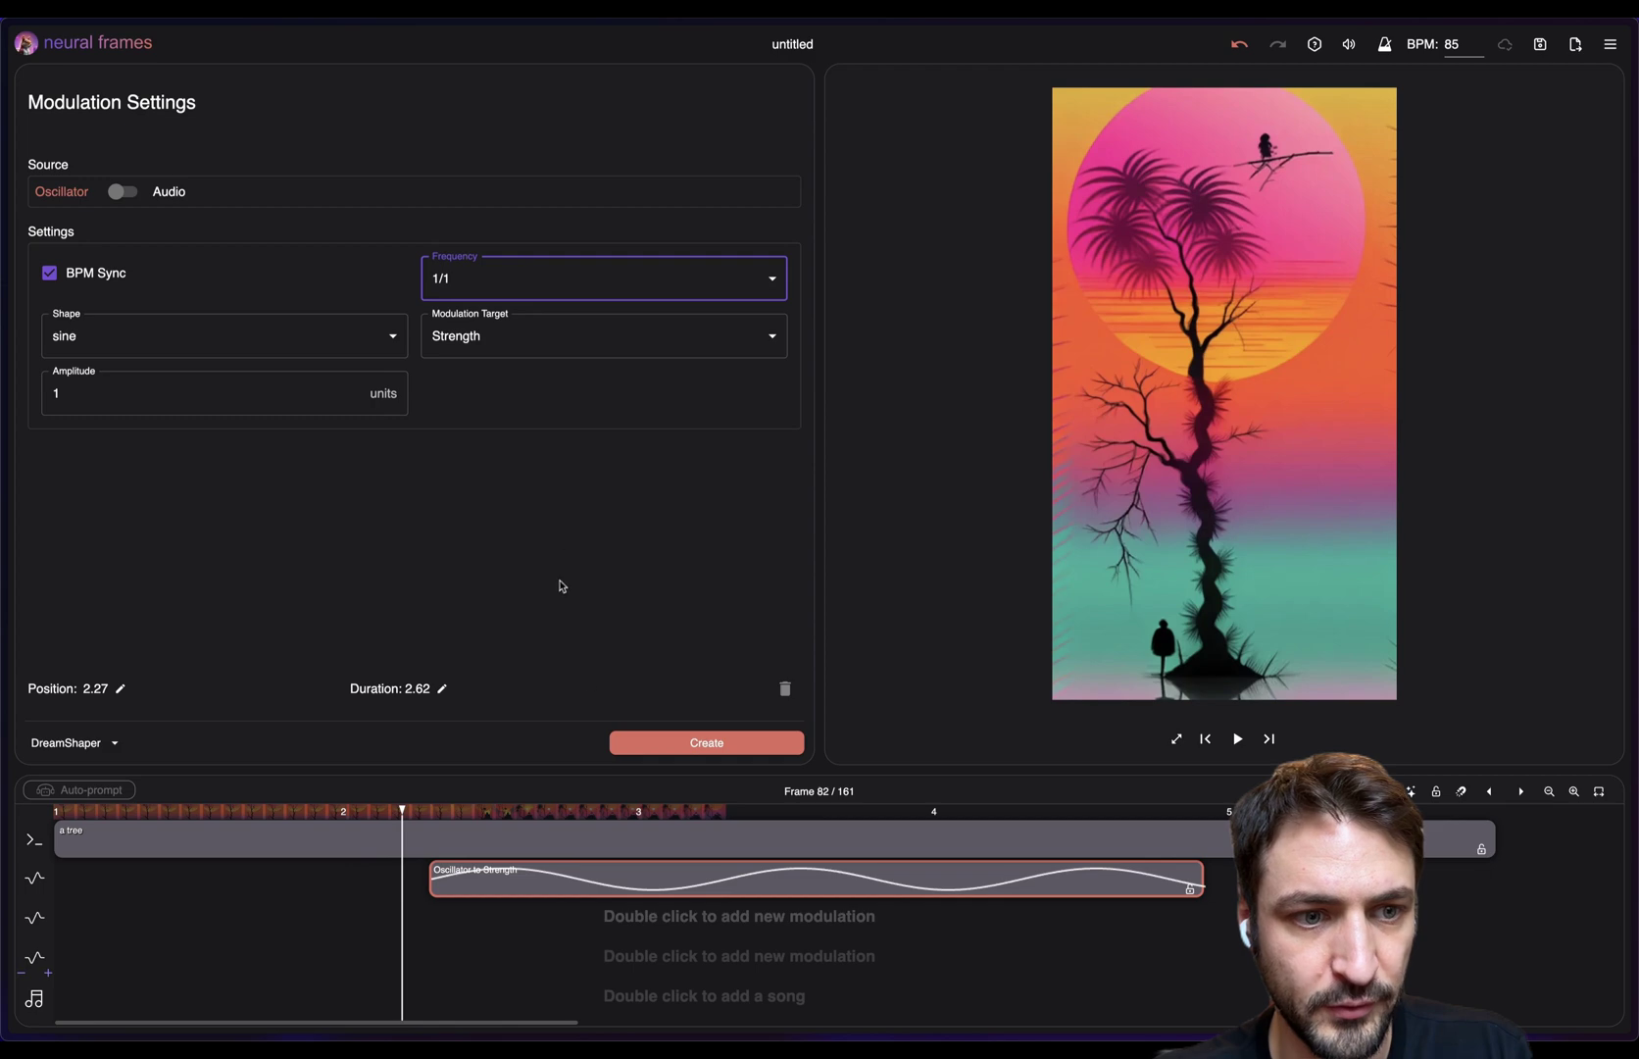
Start rendering the sine-modulated animation and preview its playback.
left_click(688, 744)
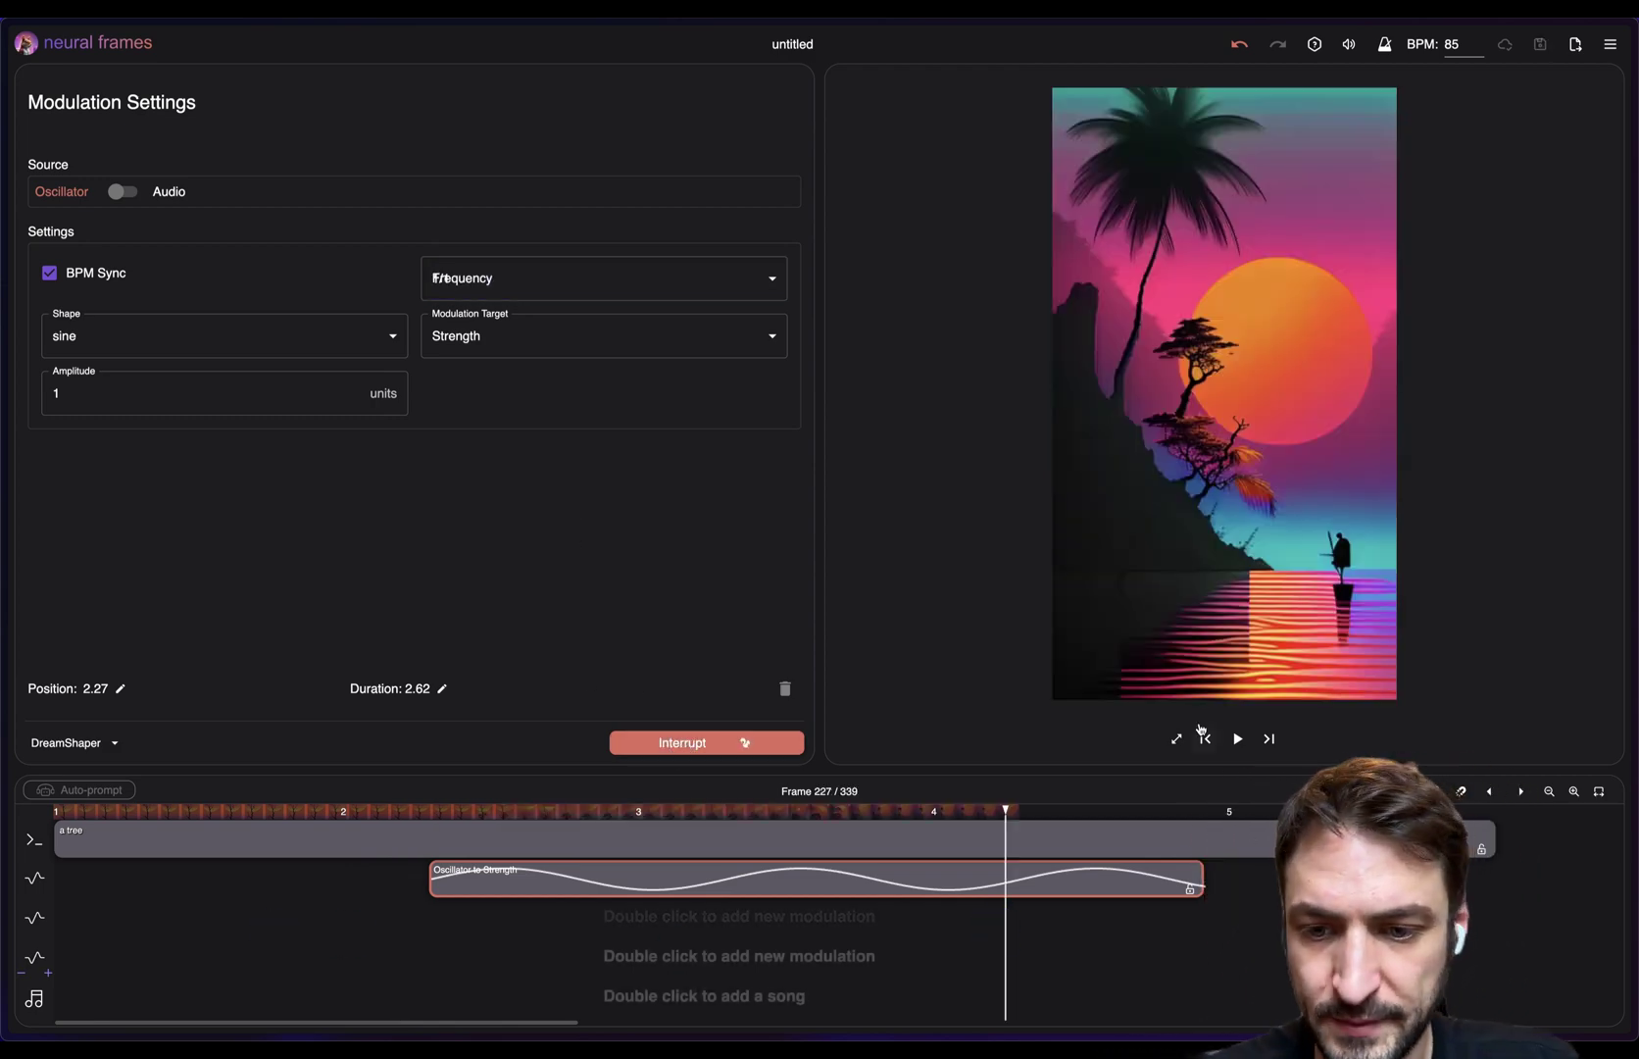
left_click(1205, 738)
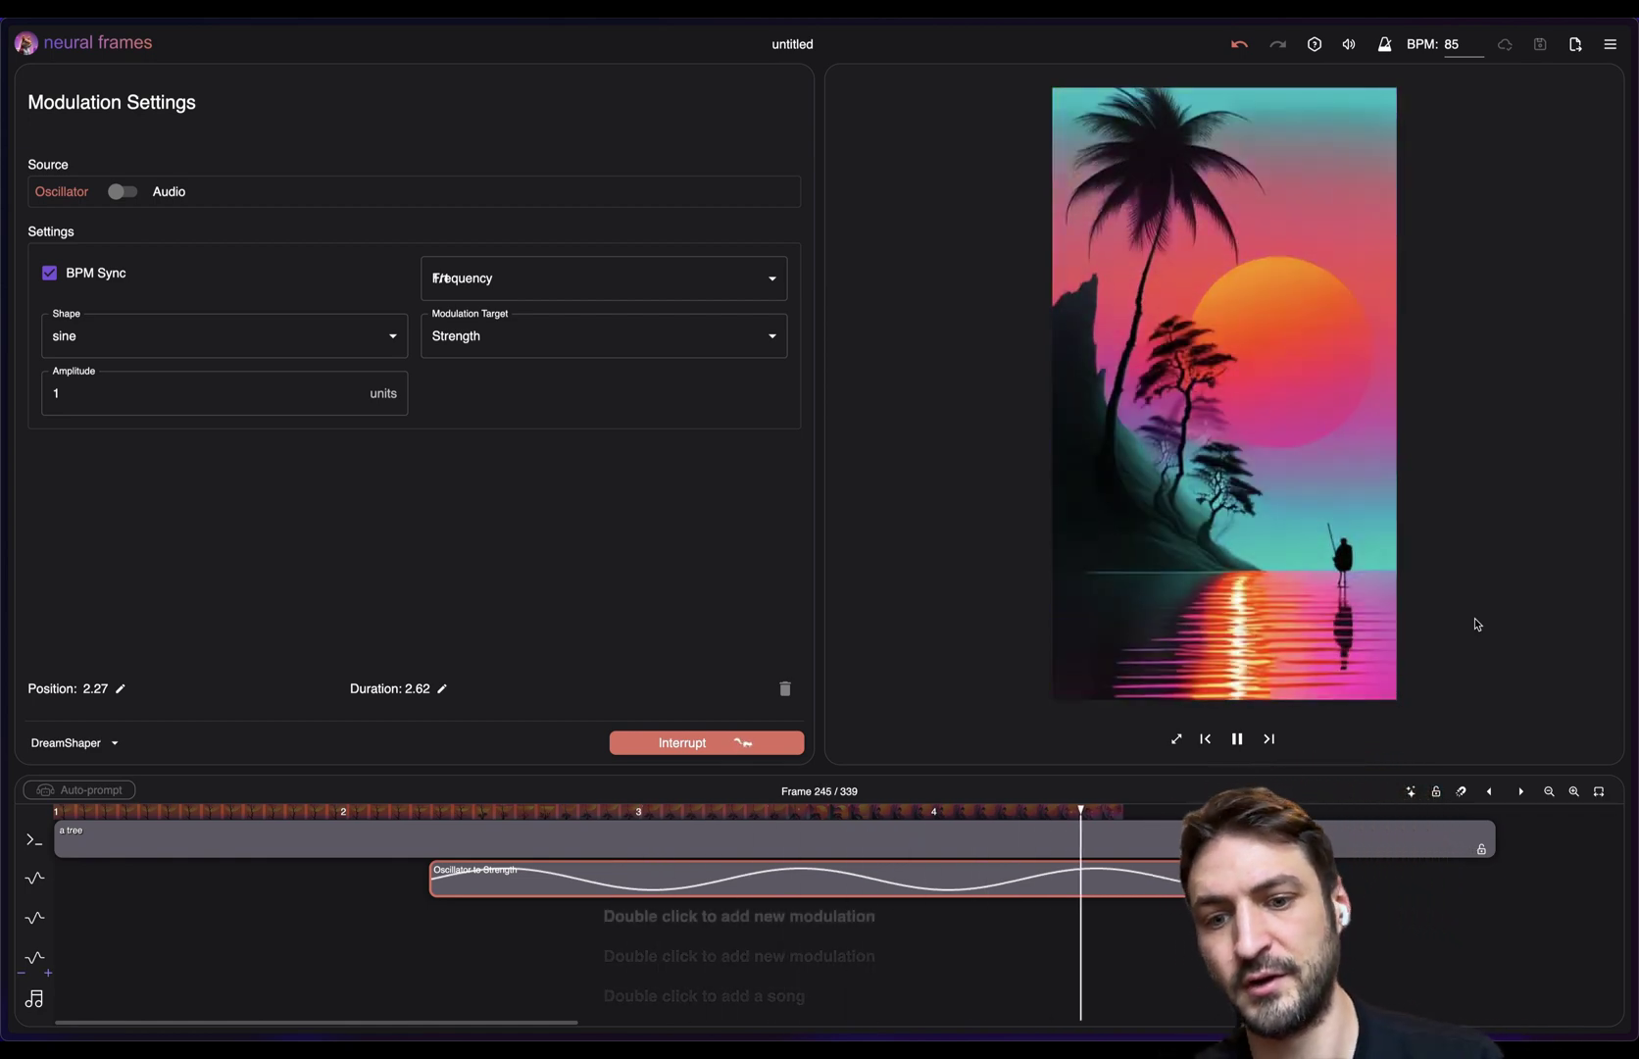
key("space")
Interrupt the running render, leaving the animation at 274 frames.
left_click(1139, 813)
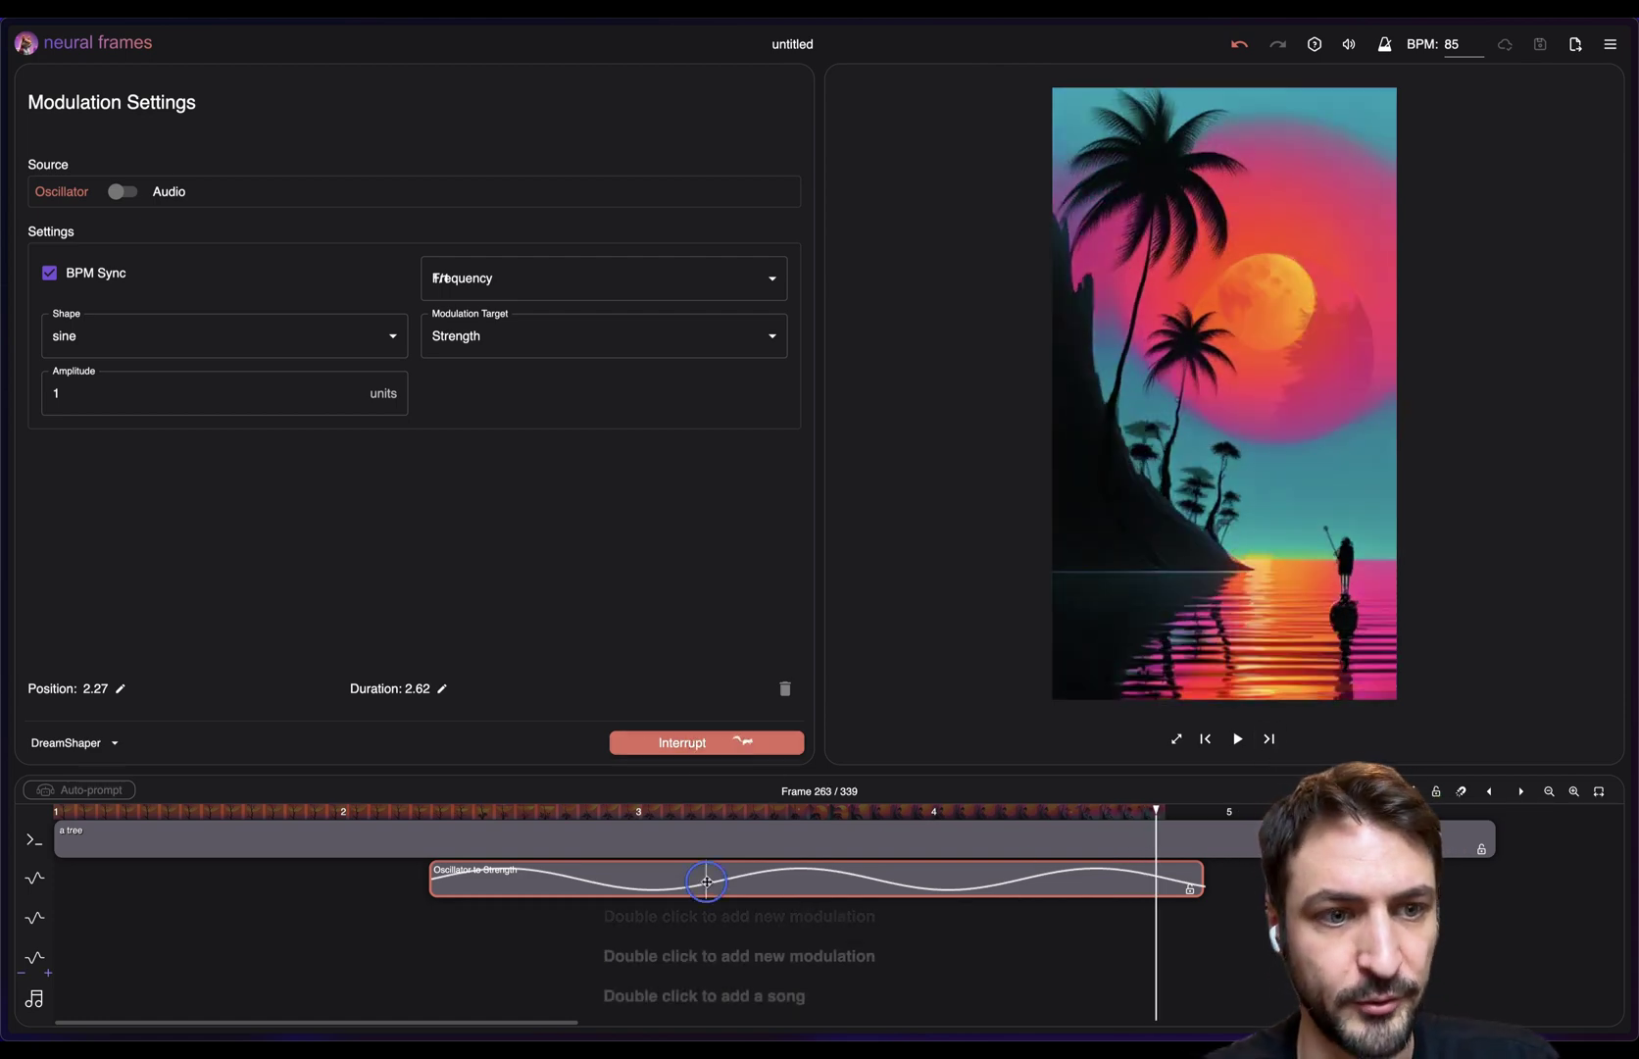
left_click(512, 332)
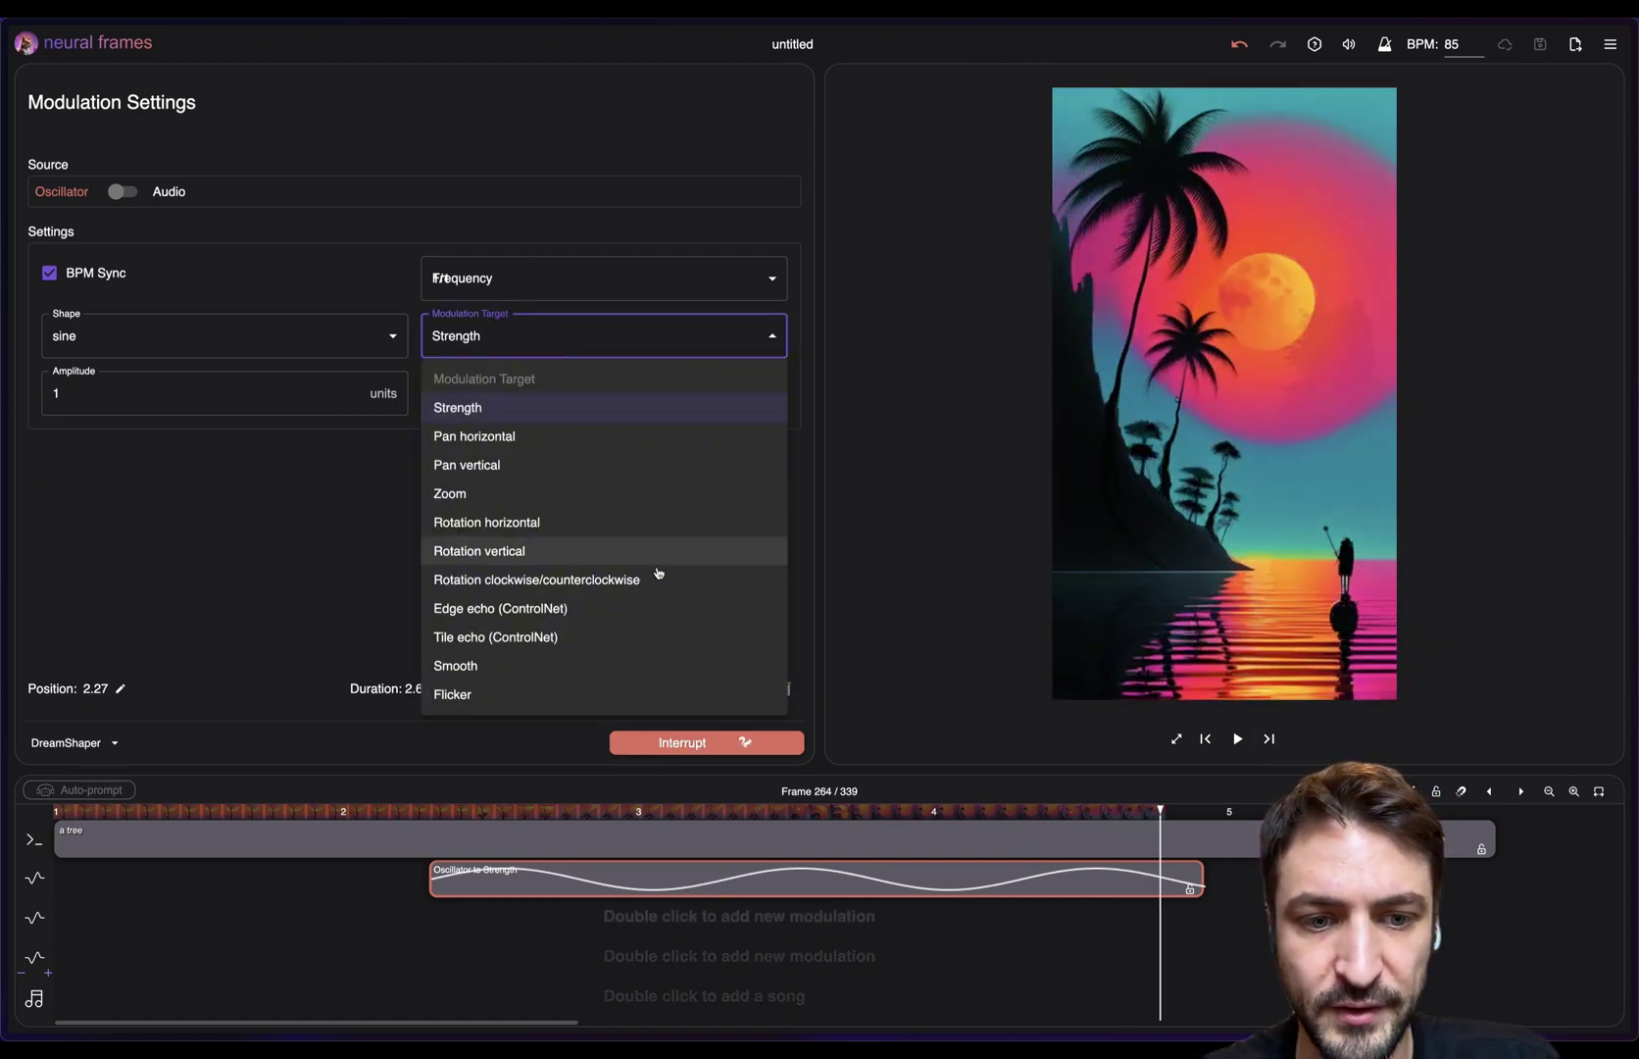
left_click(1014, 637)
left_click(761, 740)
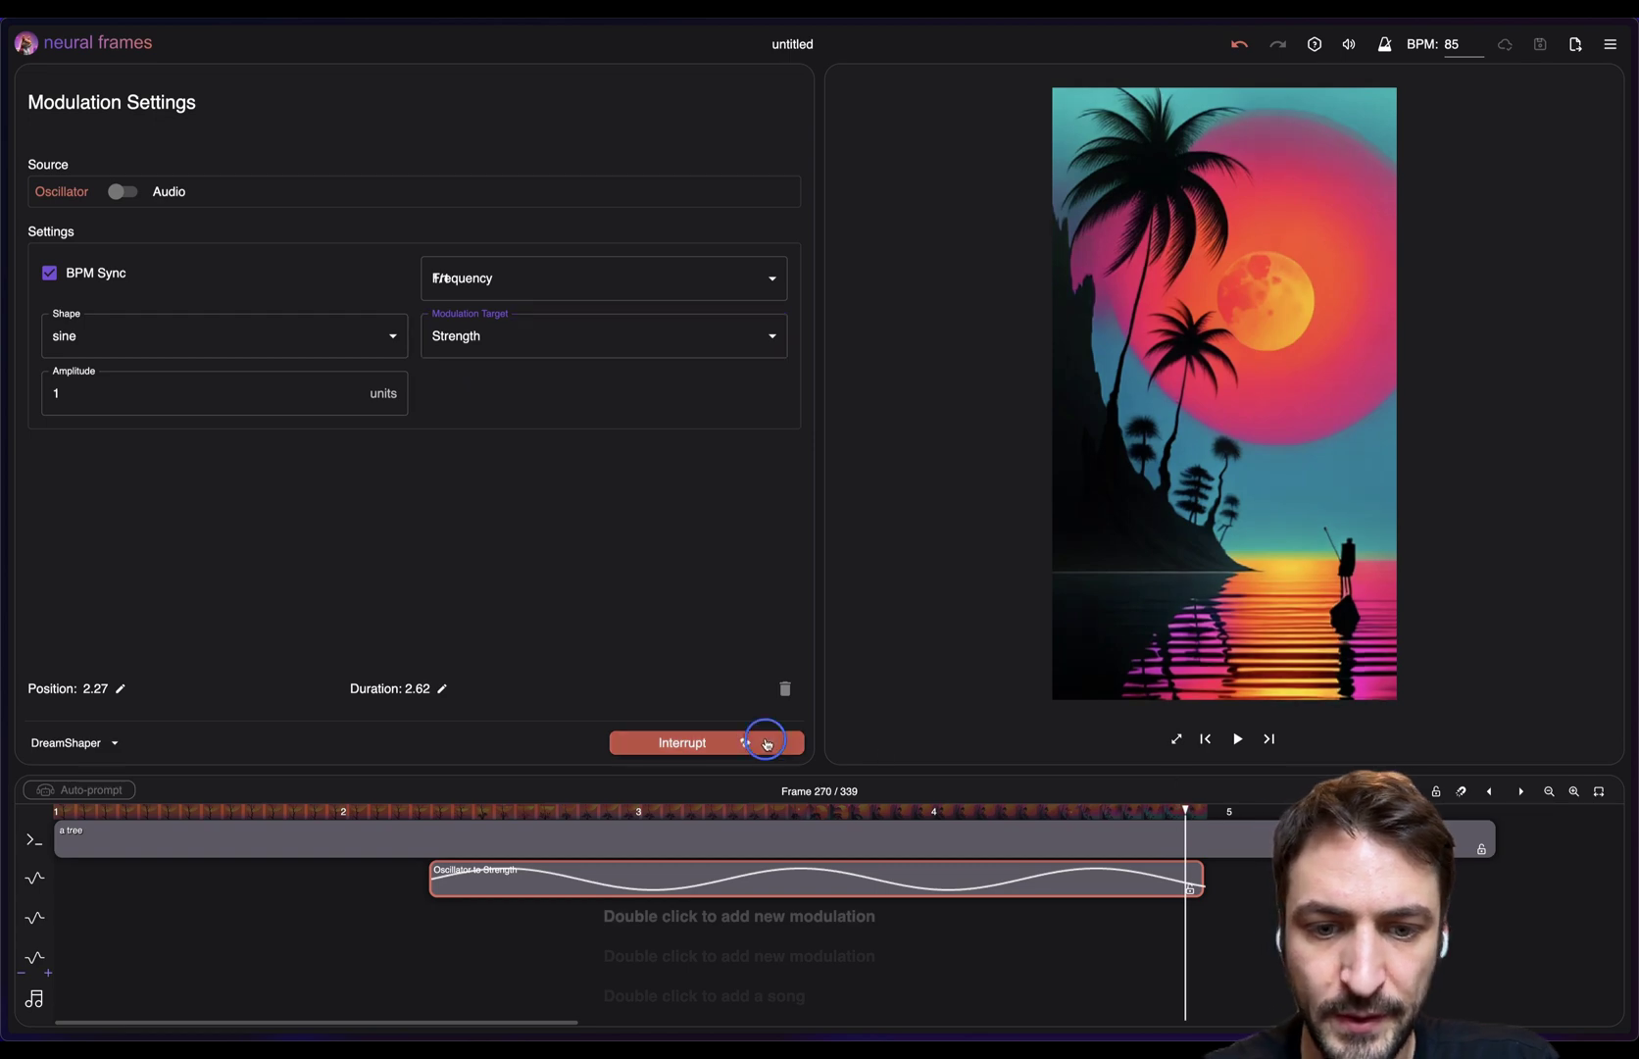
left_click(974, 918)
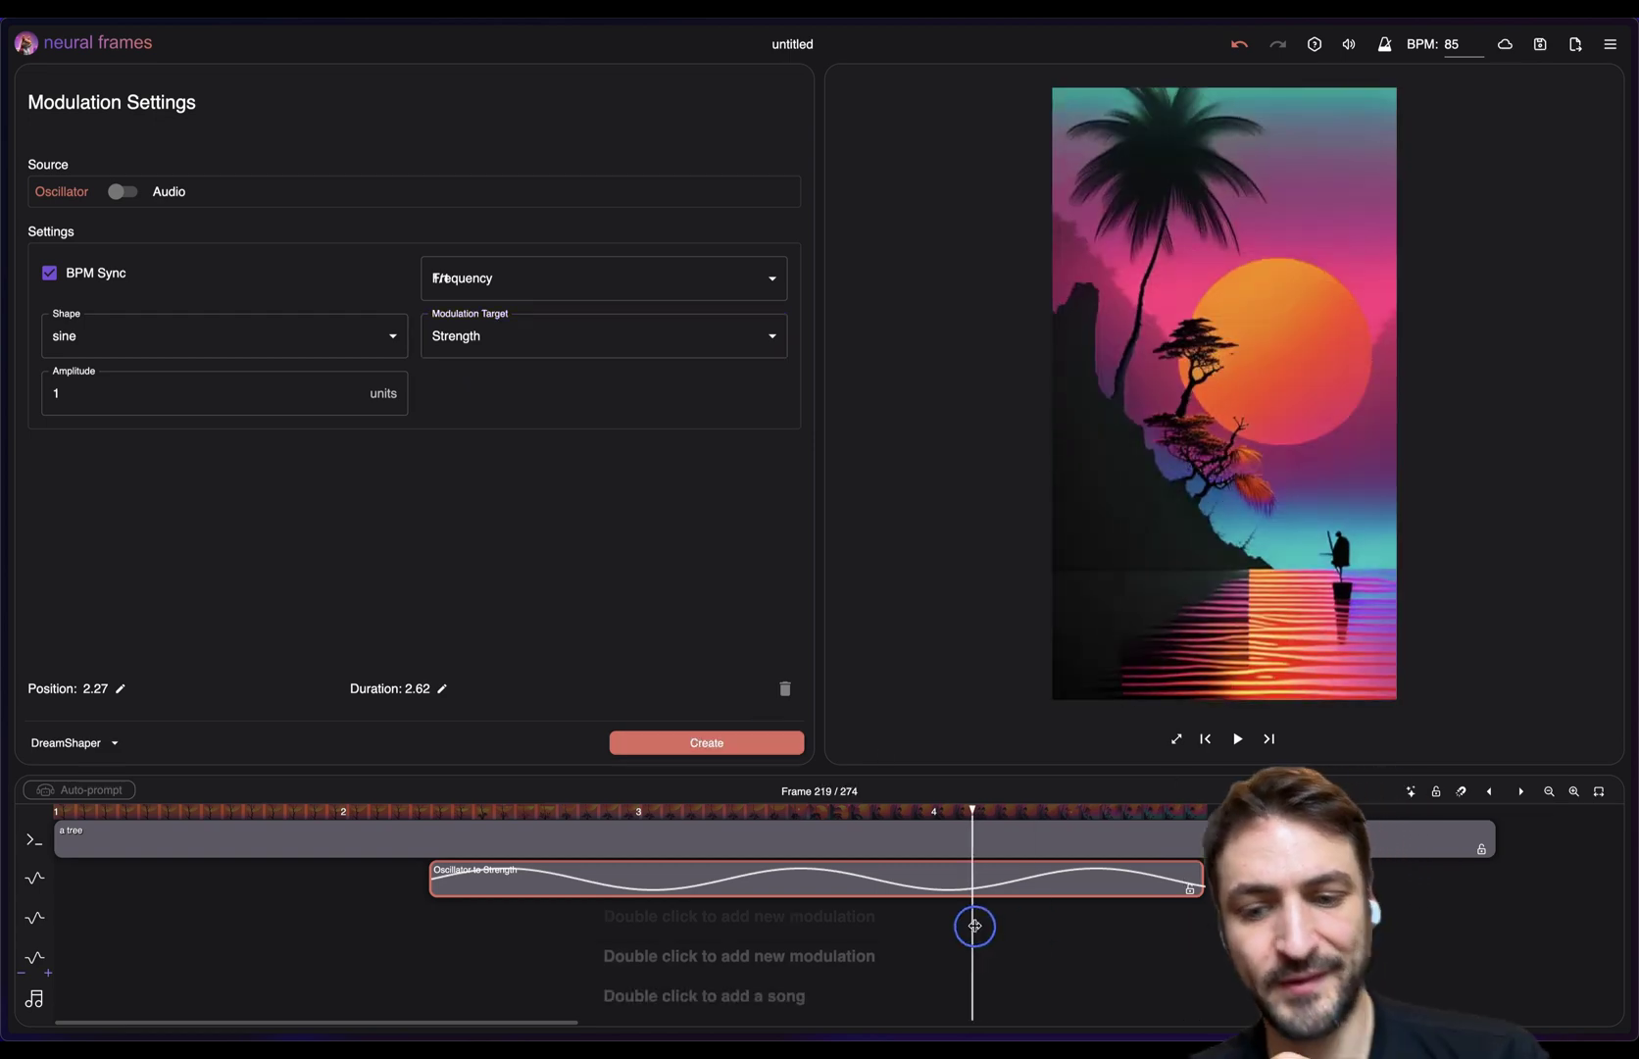
Add the song dub techno jamaican.mp3 to the project and stop its preview.
double_click(401, 989)
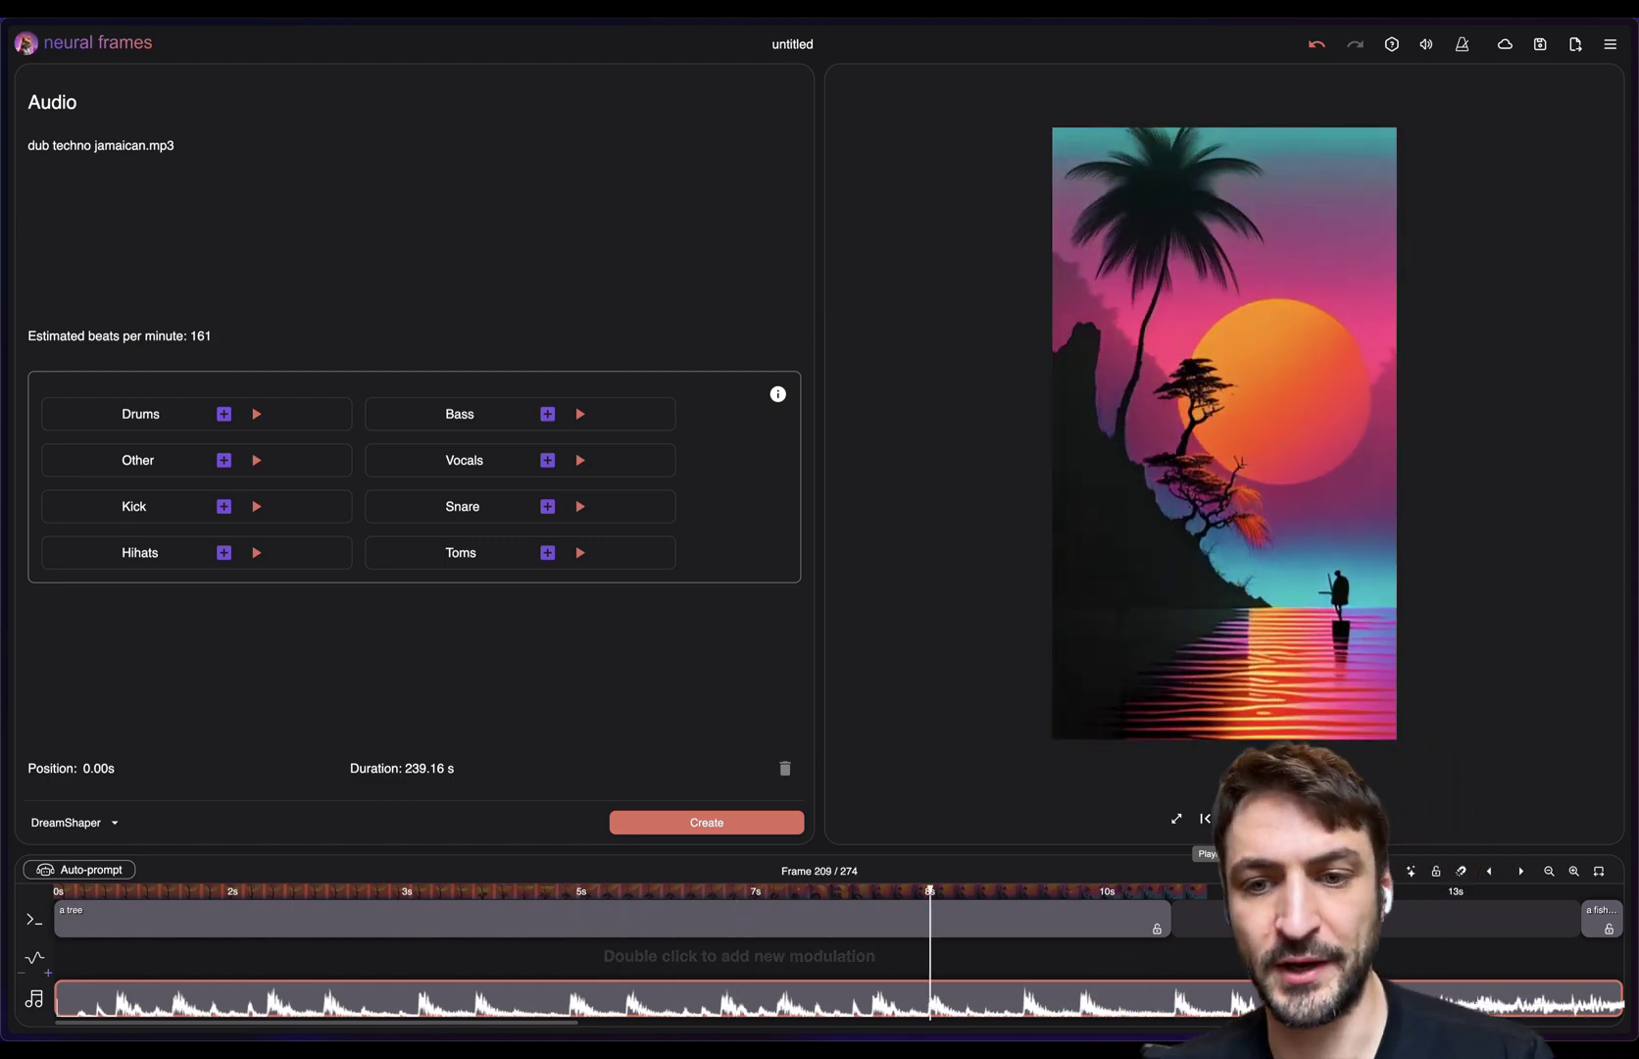
left_click(1237, 819)
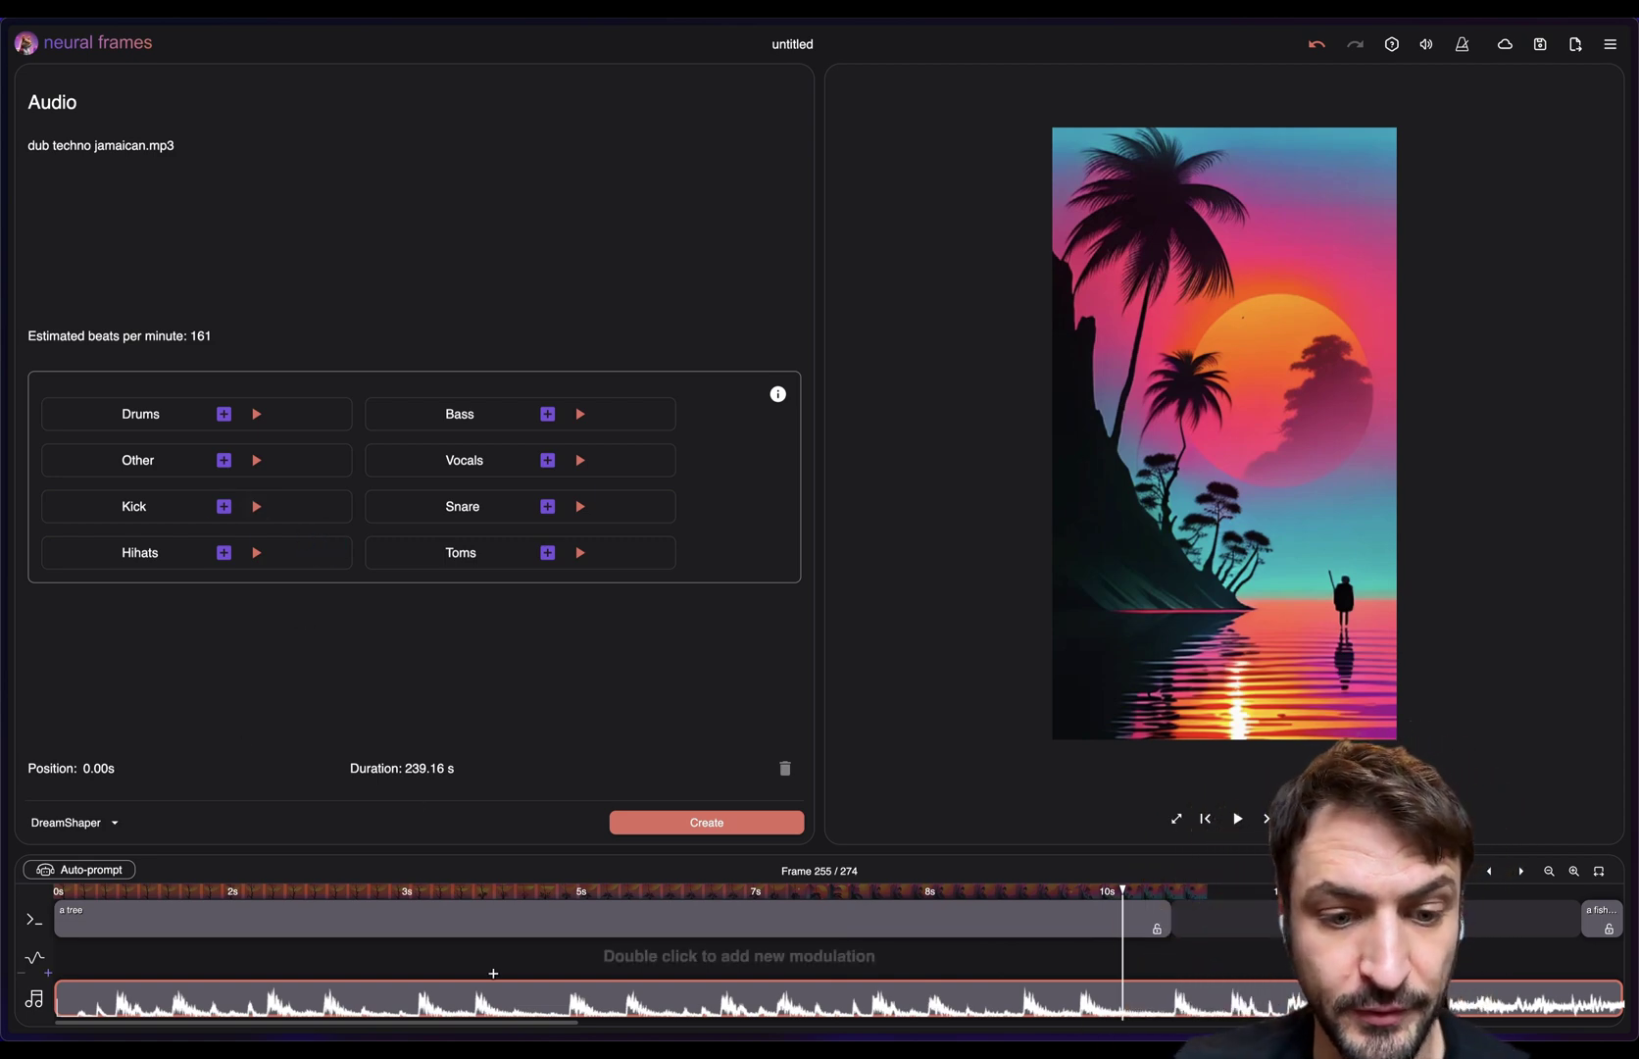
left_click(361, 886)
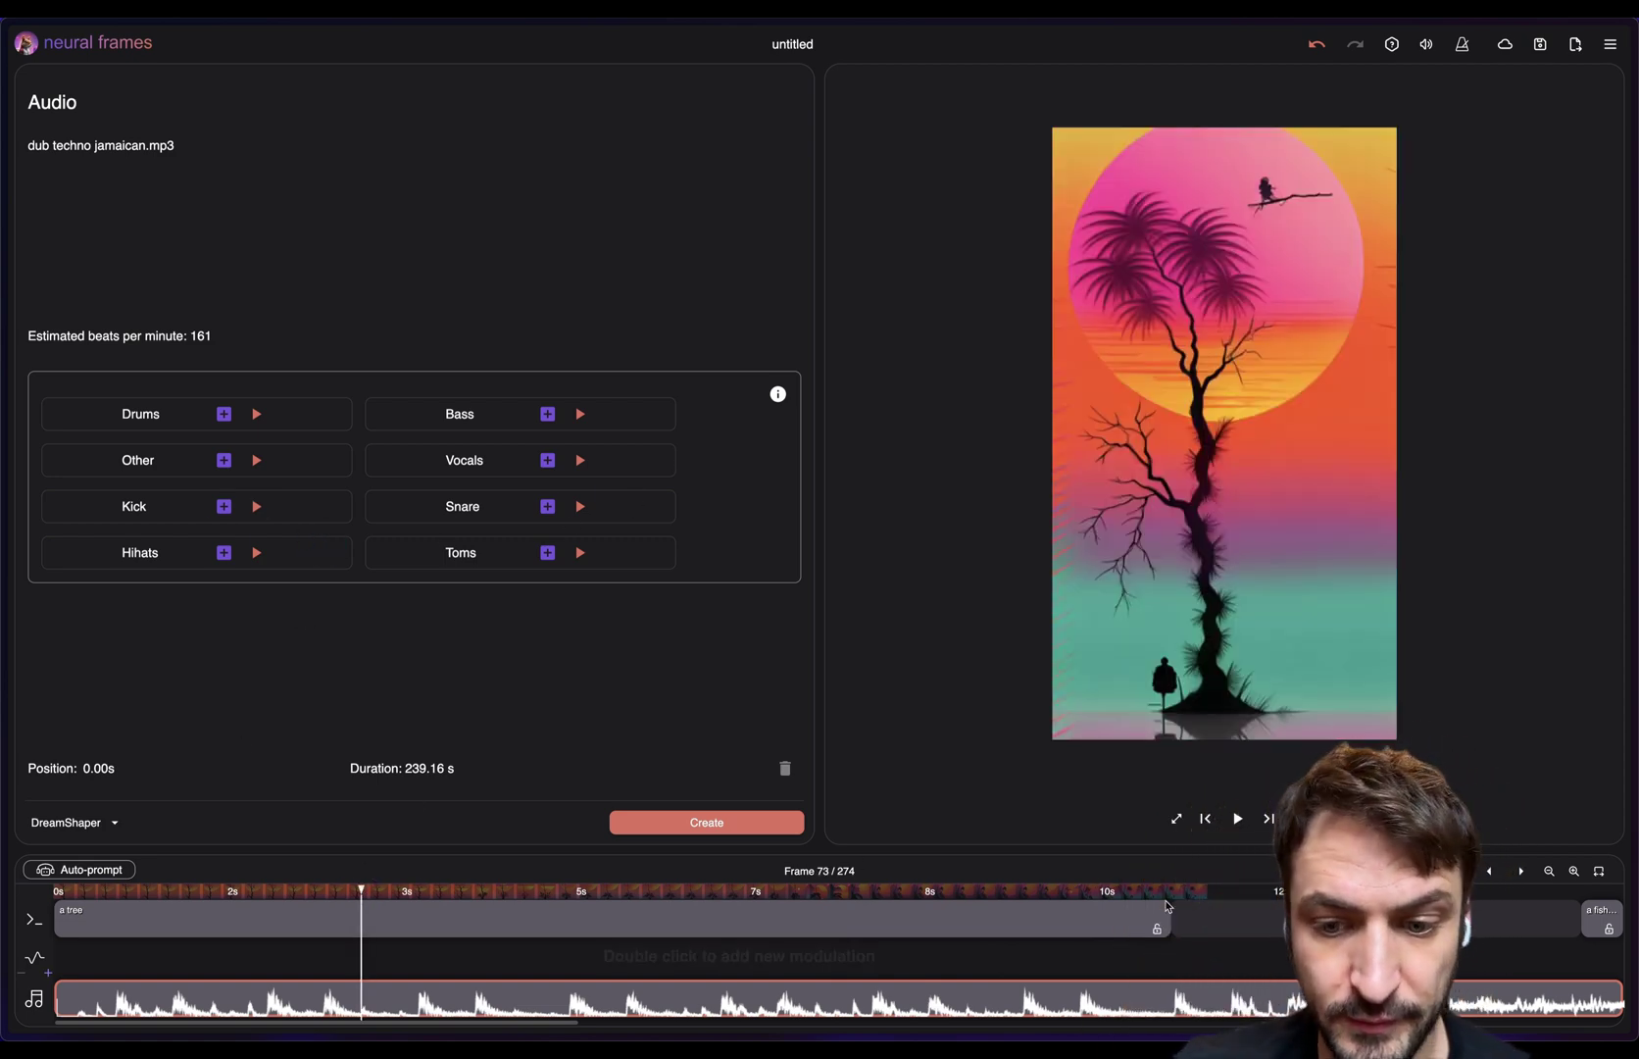
left_click(1028, 892)
Audition one separated stem alone, then bring up the 'a tree' prompt settings.
left_click(257, 506)
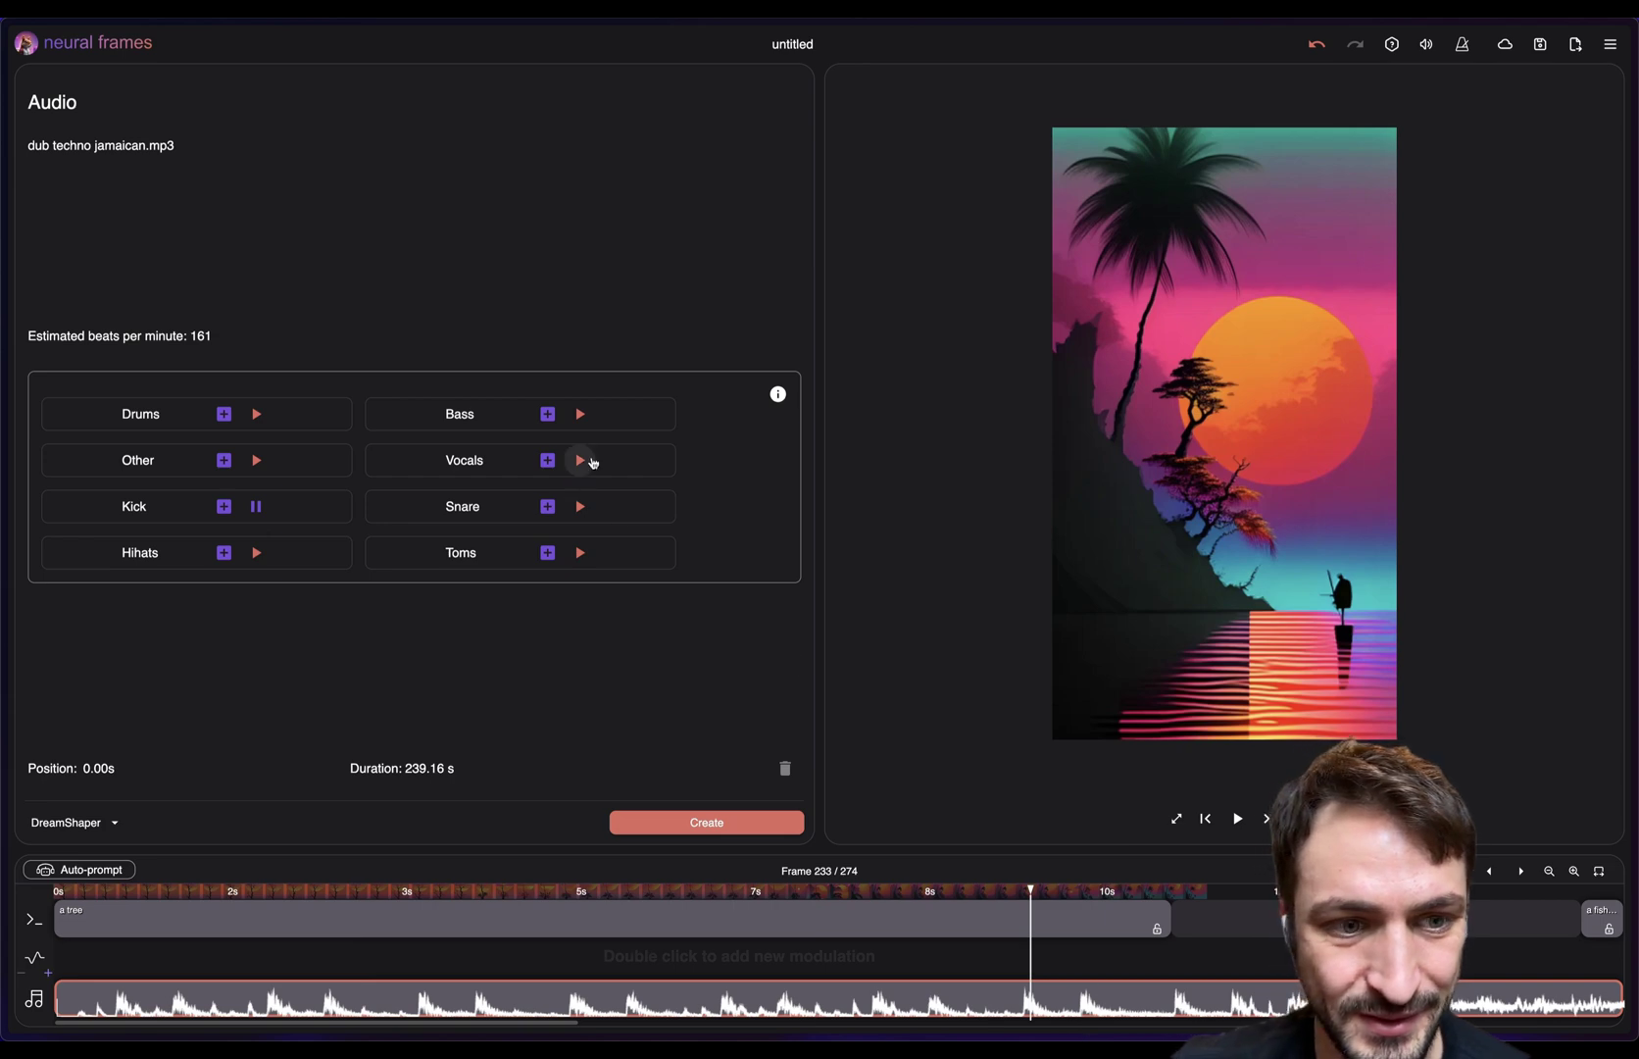
left_click(254, 505)
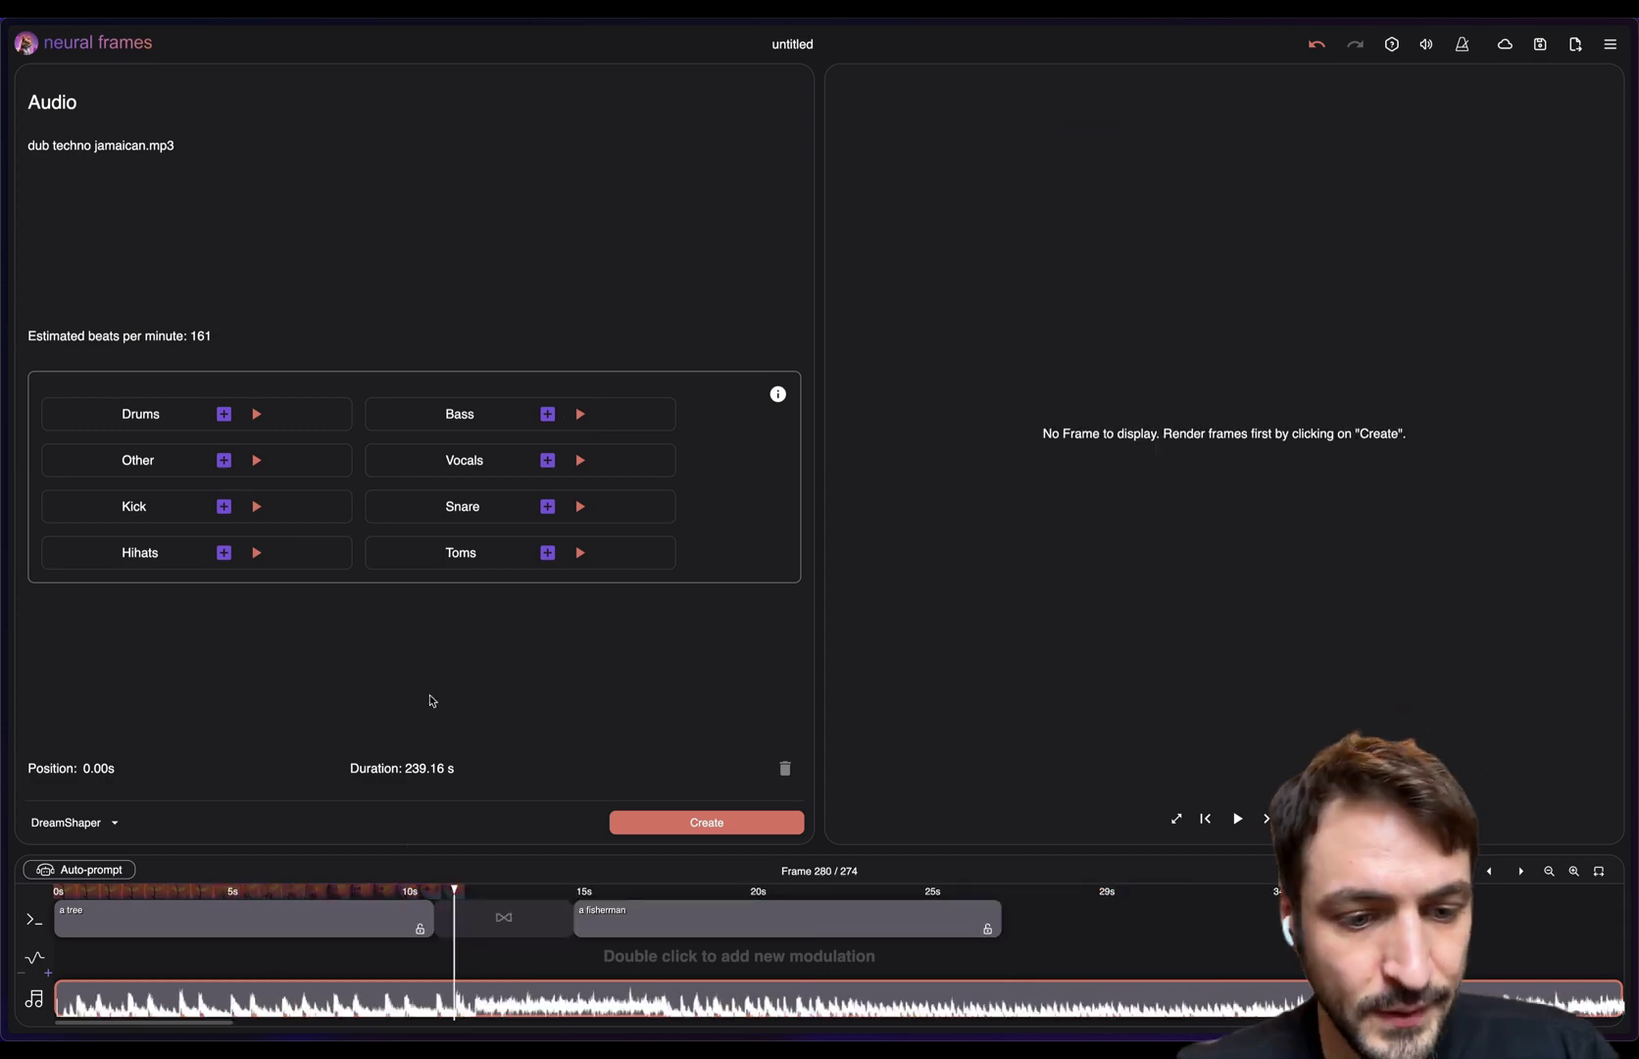
left_click(355, 918)
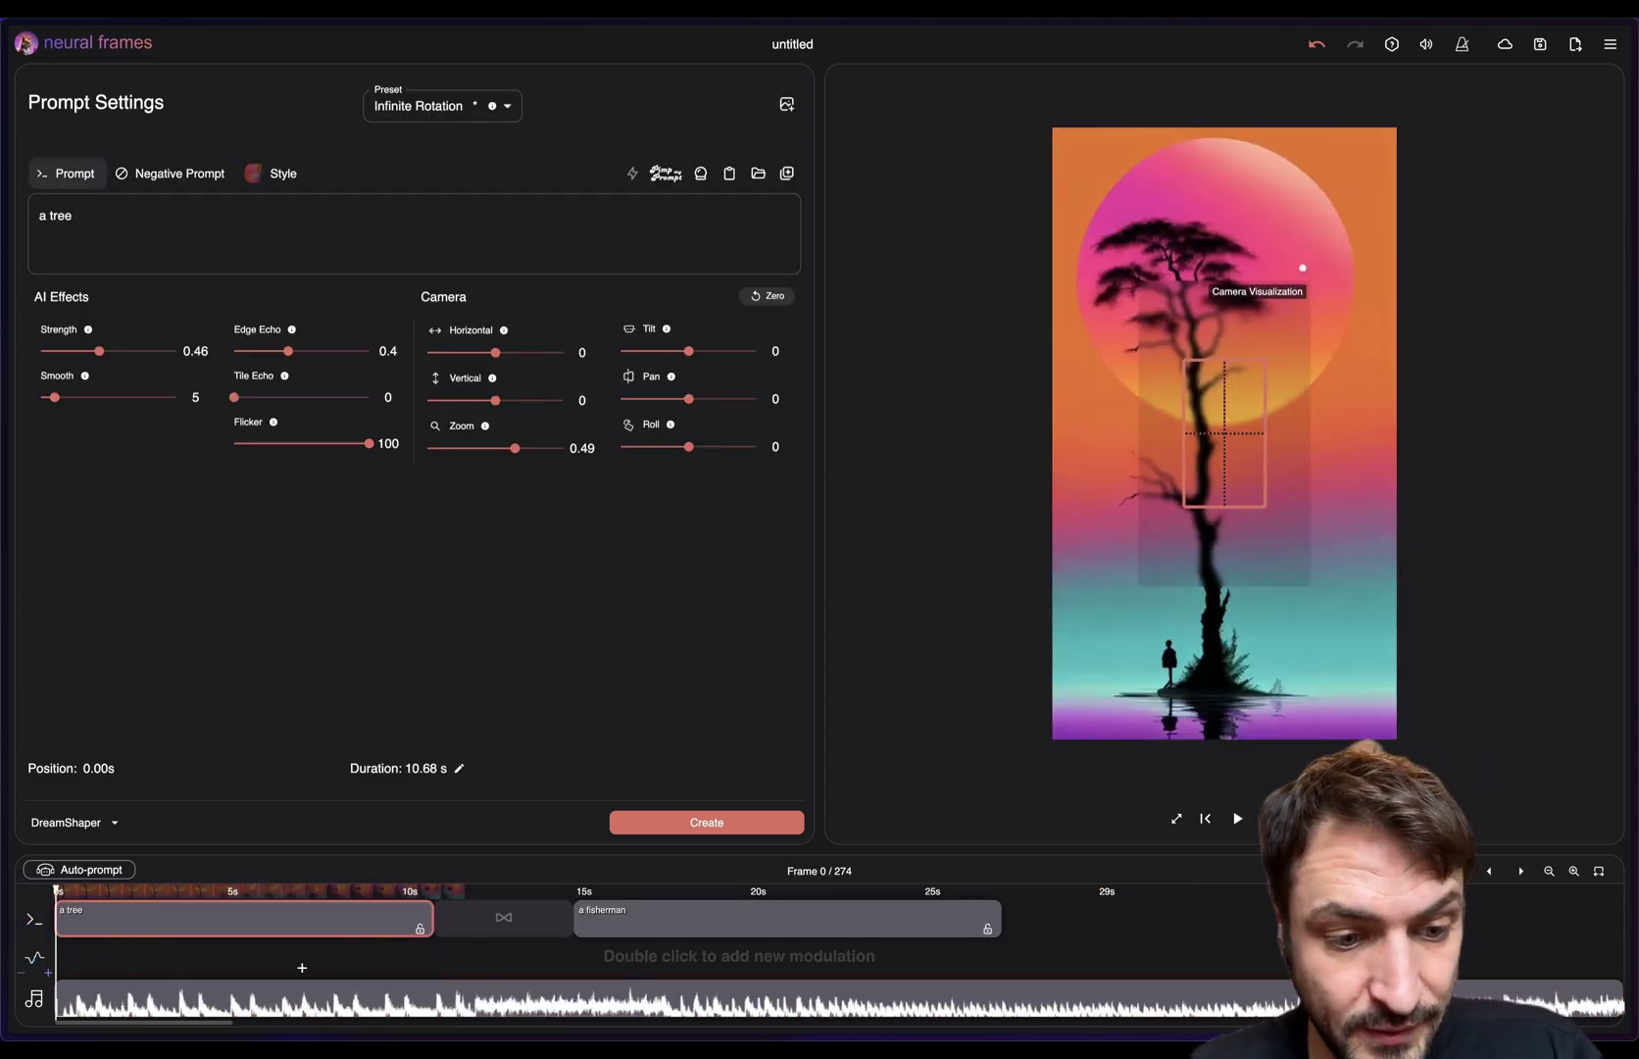
Add an audio-driven Snare to Strength modulation and stretch its clip longer.
double_click(300, 961)
left_click(126, 196)
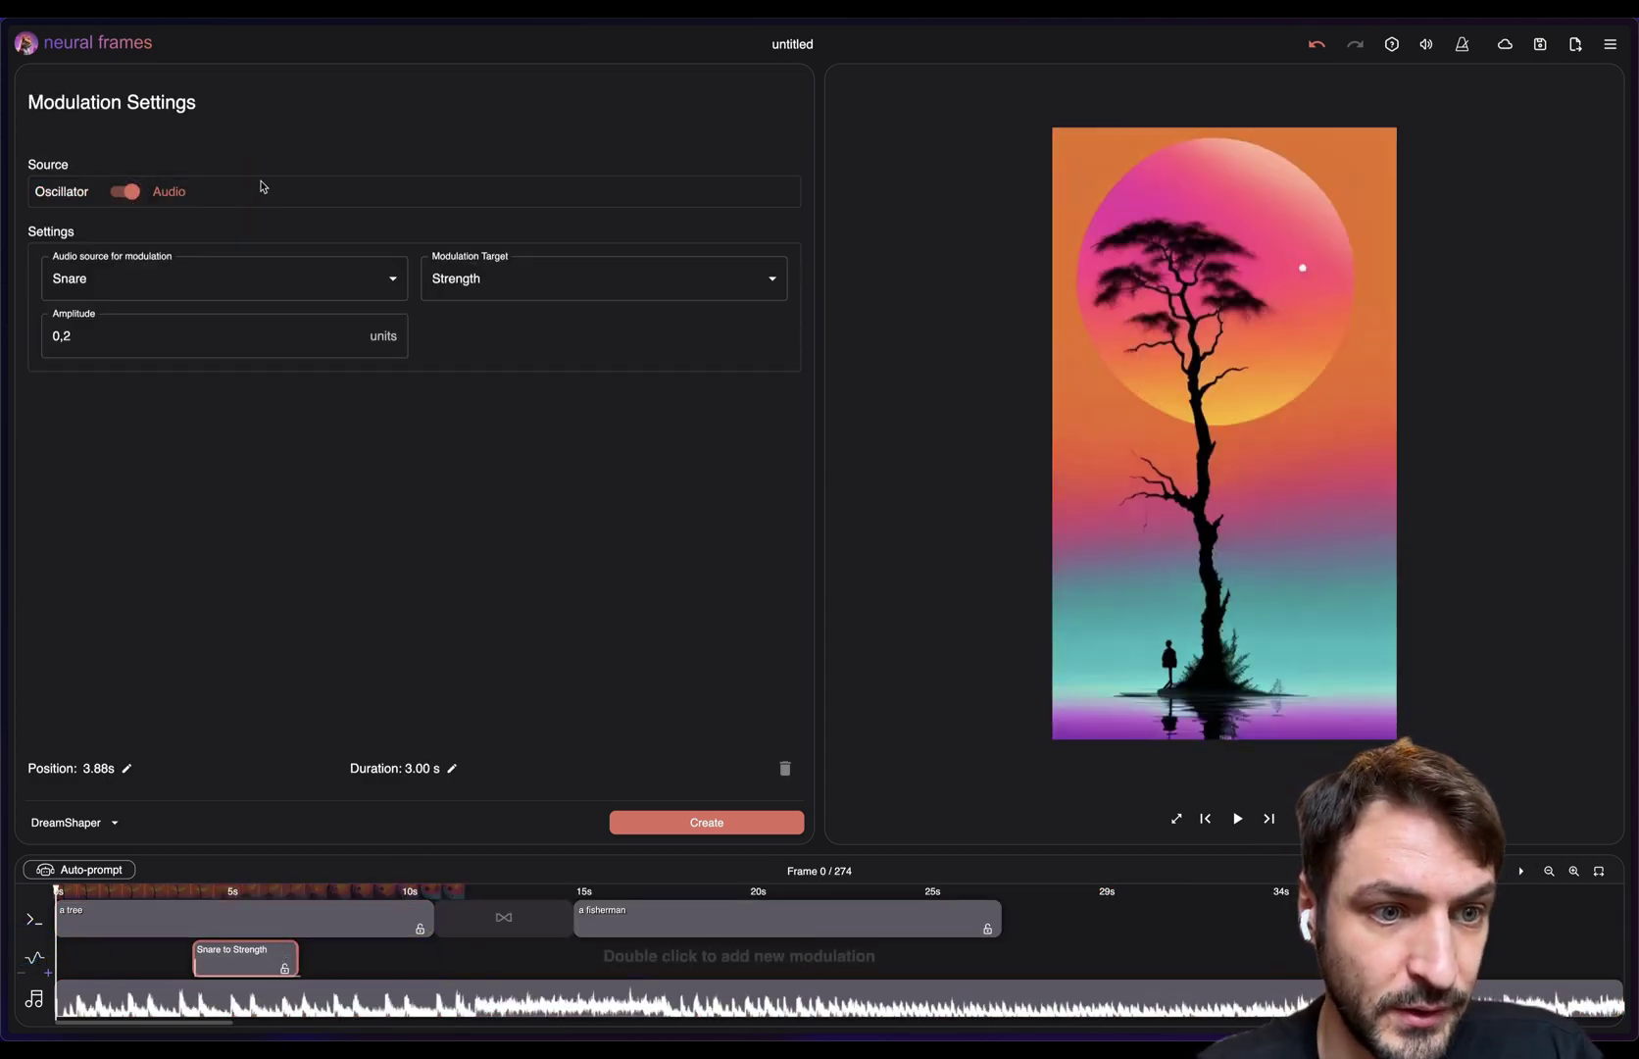
left_click(152, 278)
left_click(523, 272)
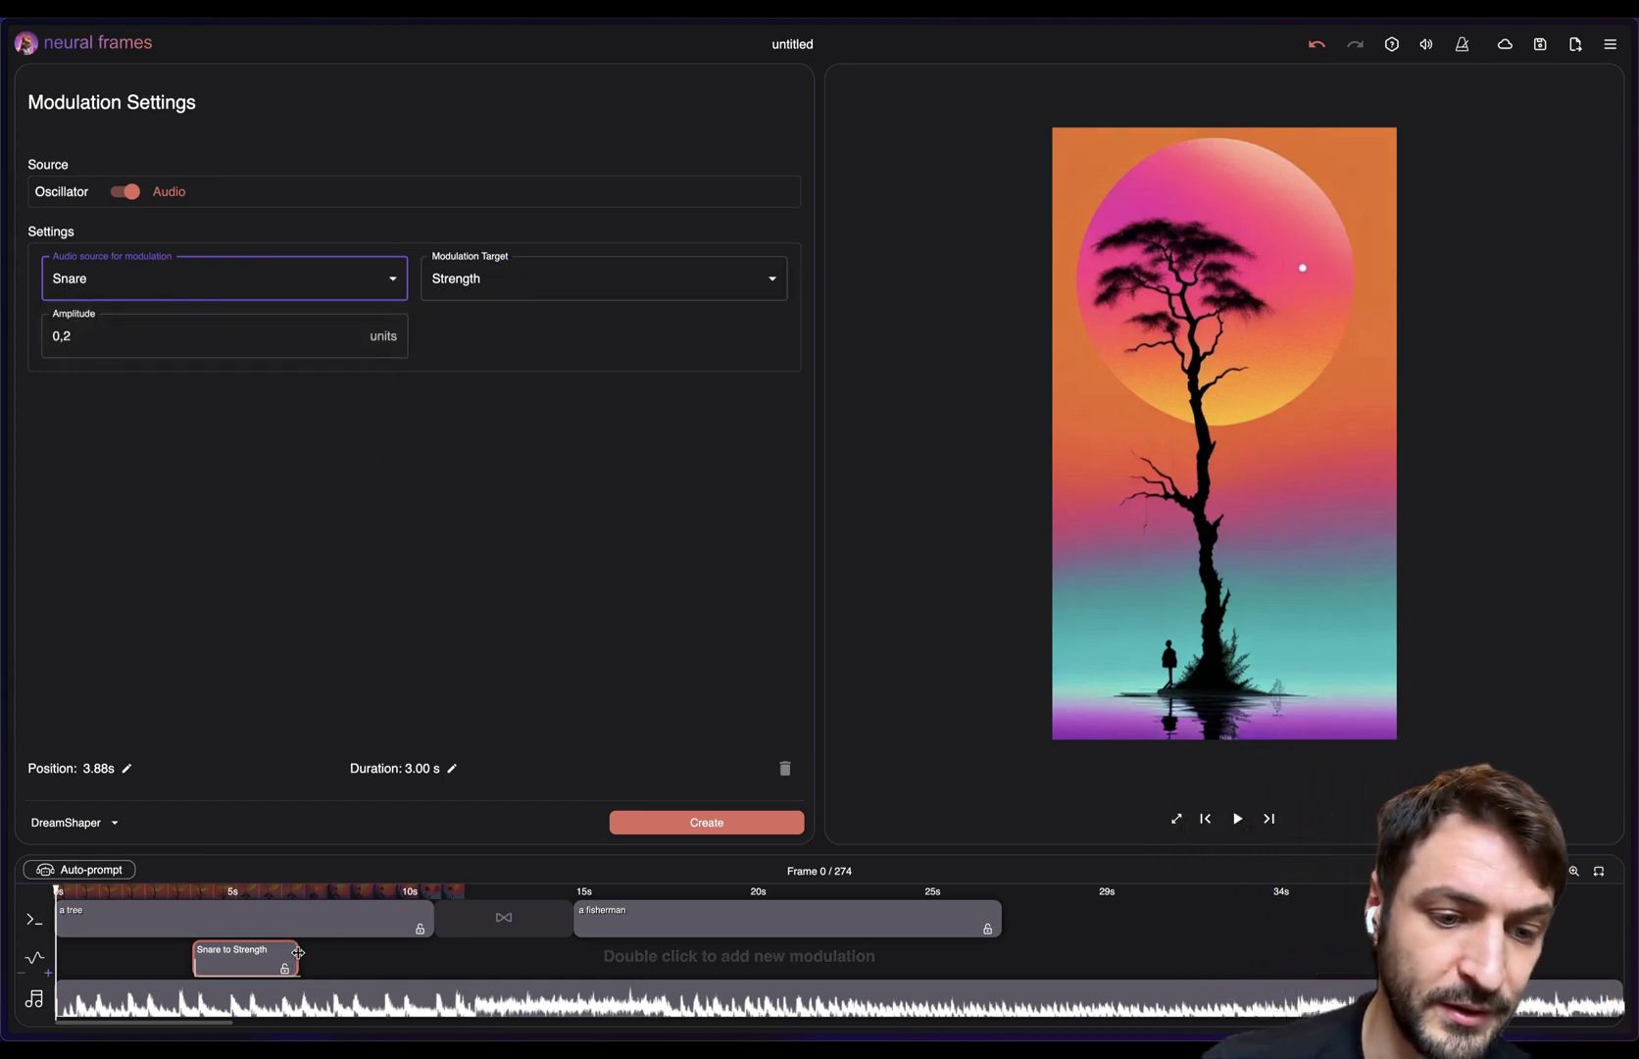
left_click_drag(298, 952, 590, 947)
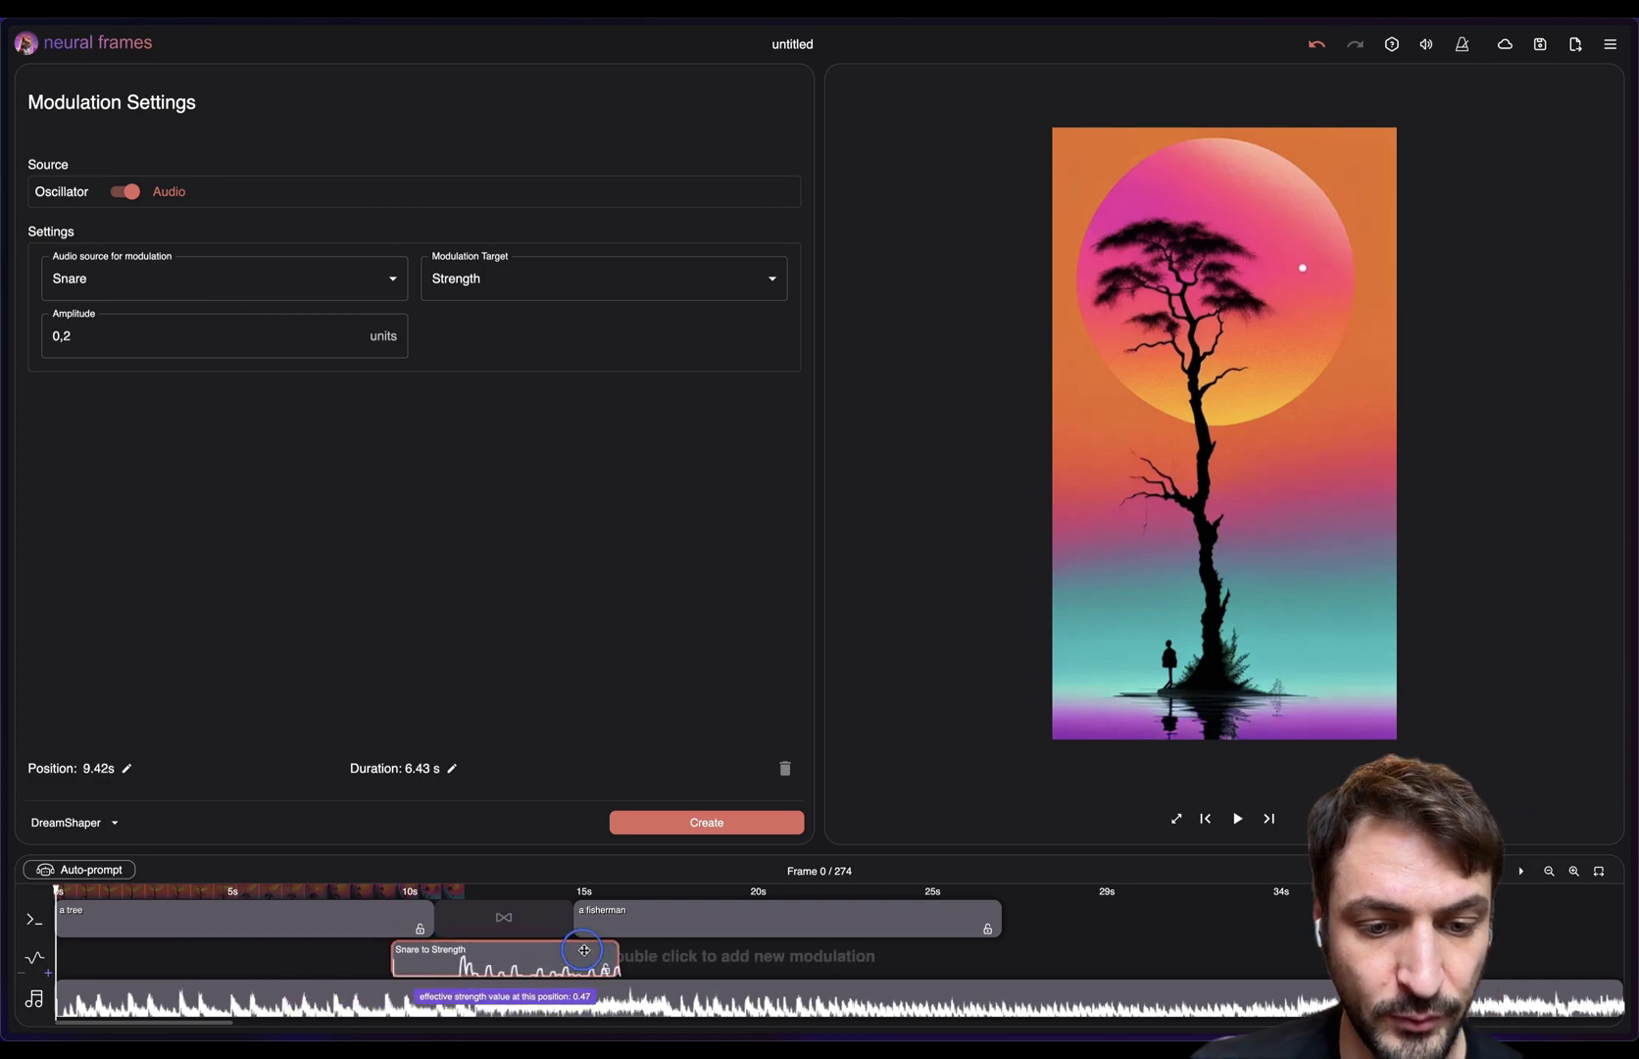
Try the Kick stem as source with the clip shifted later, then revert to Snare.
left_click(225, 286)
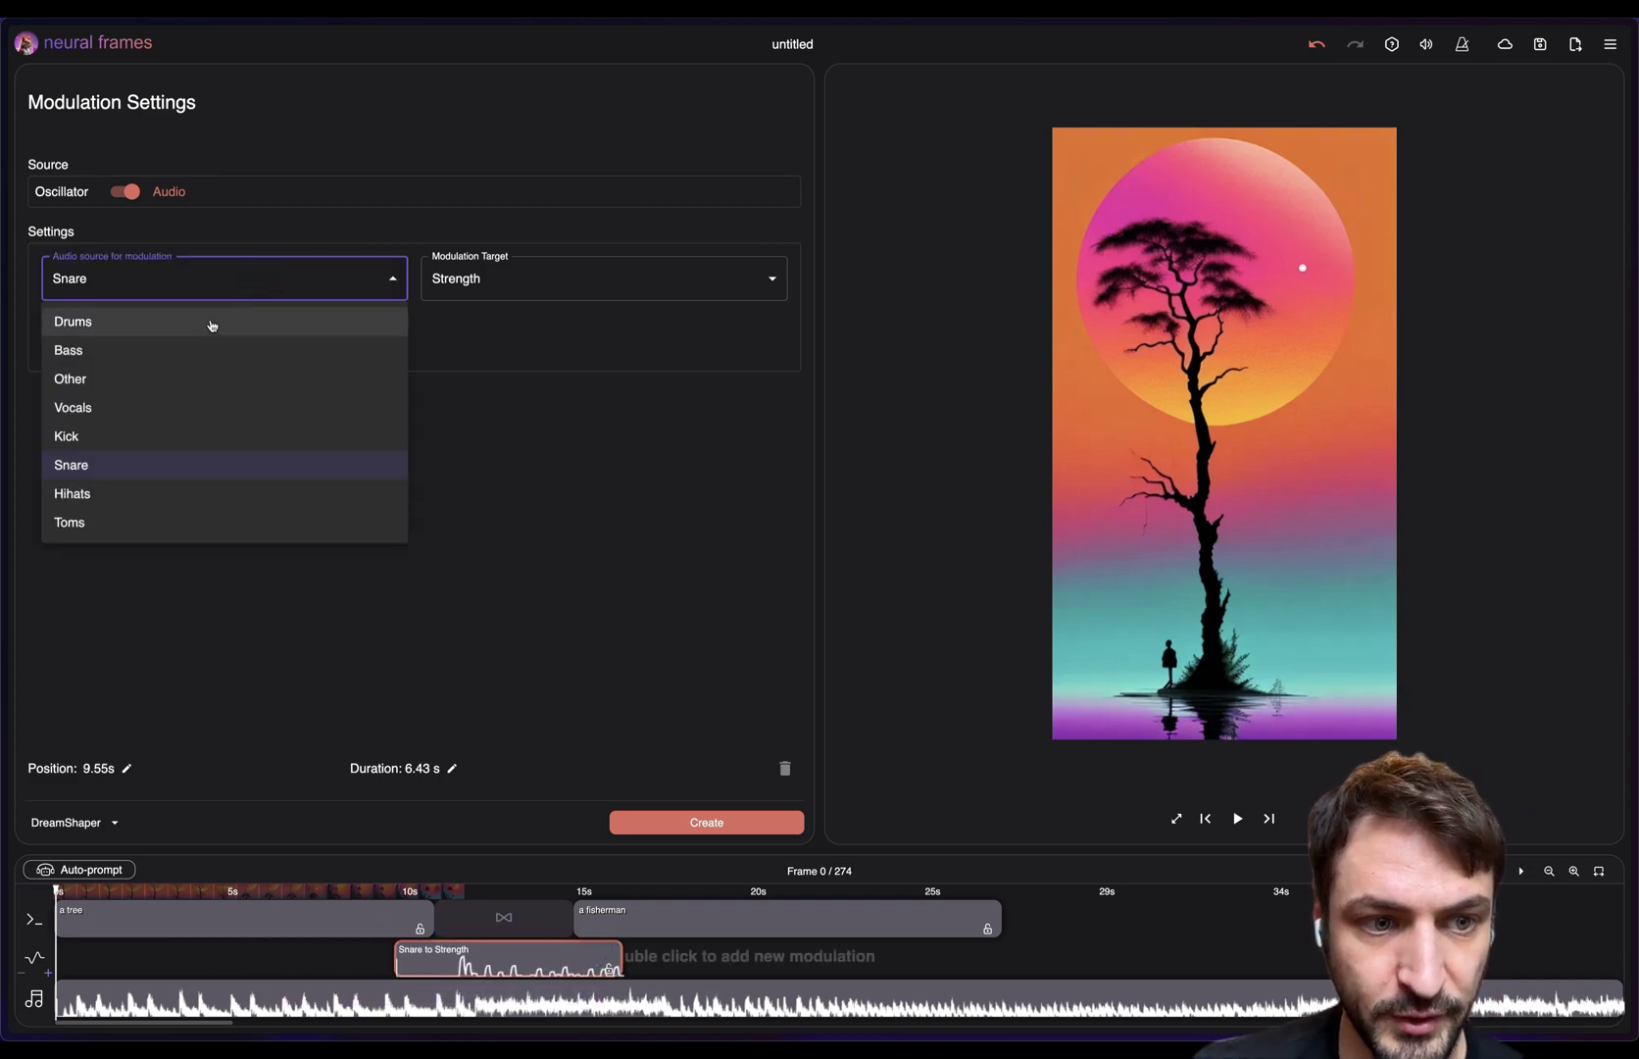
left_click(200, 440)
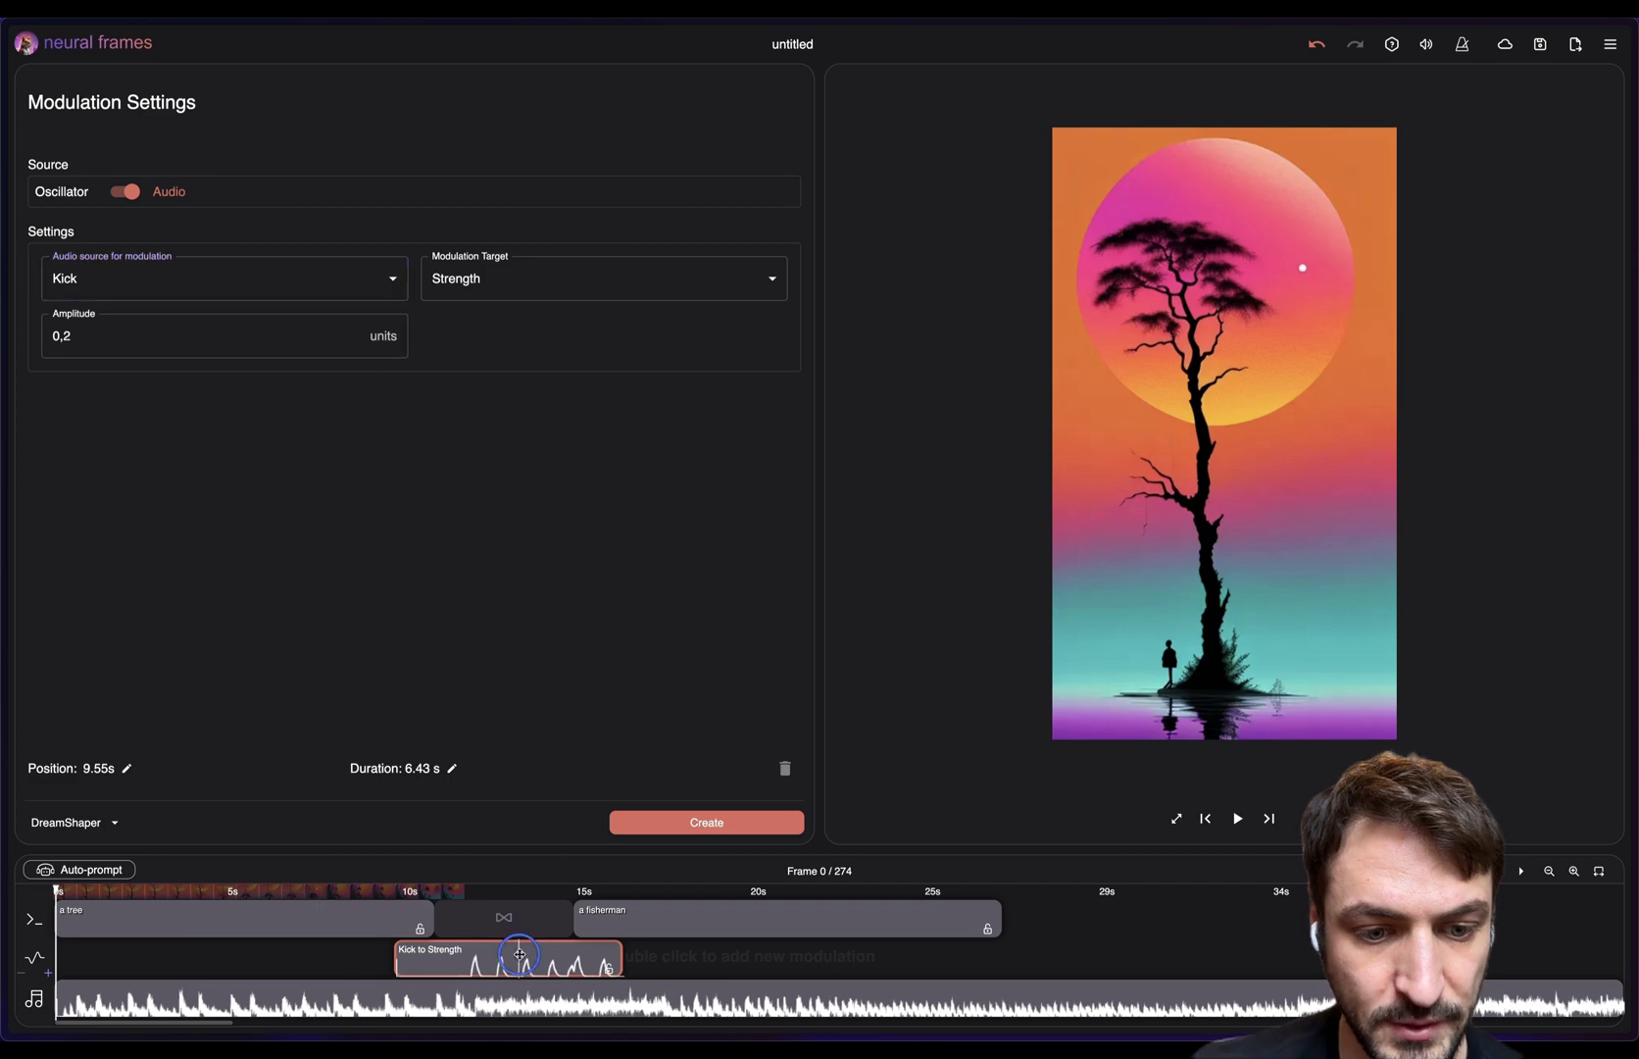
left_click_drag(518, 943, 900, 943)
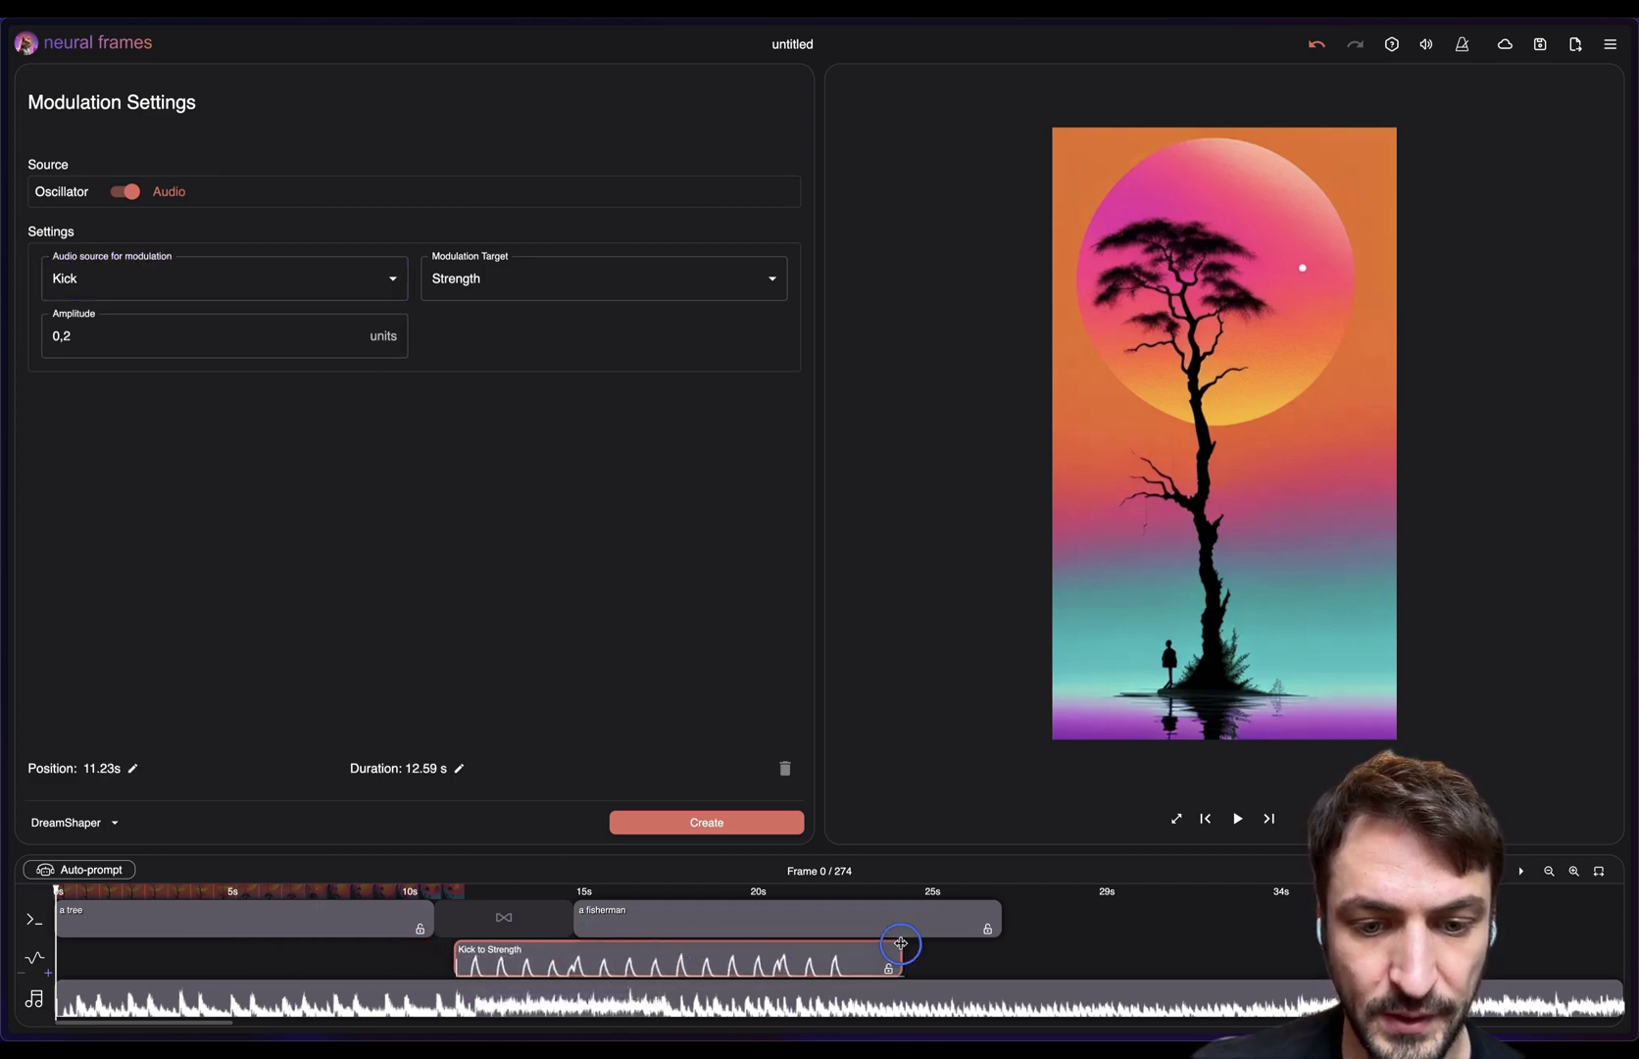
left_click(437, 280)
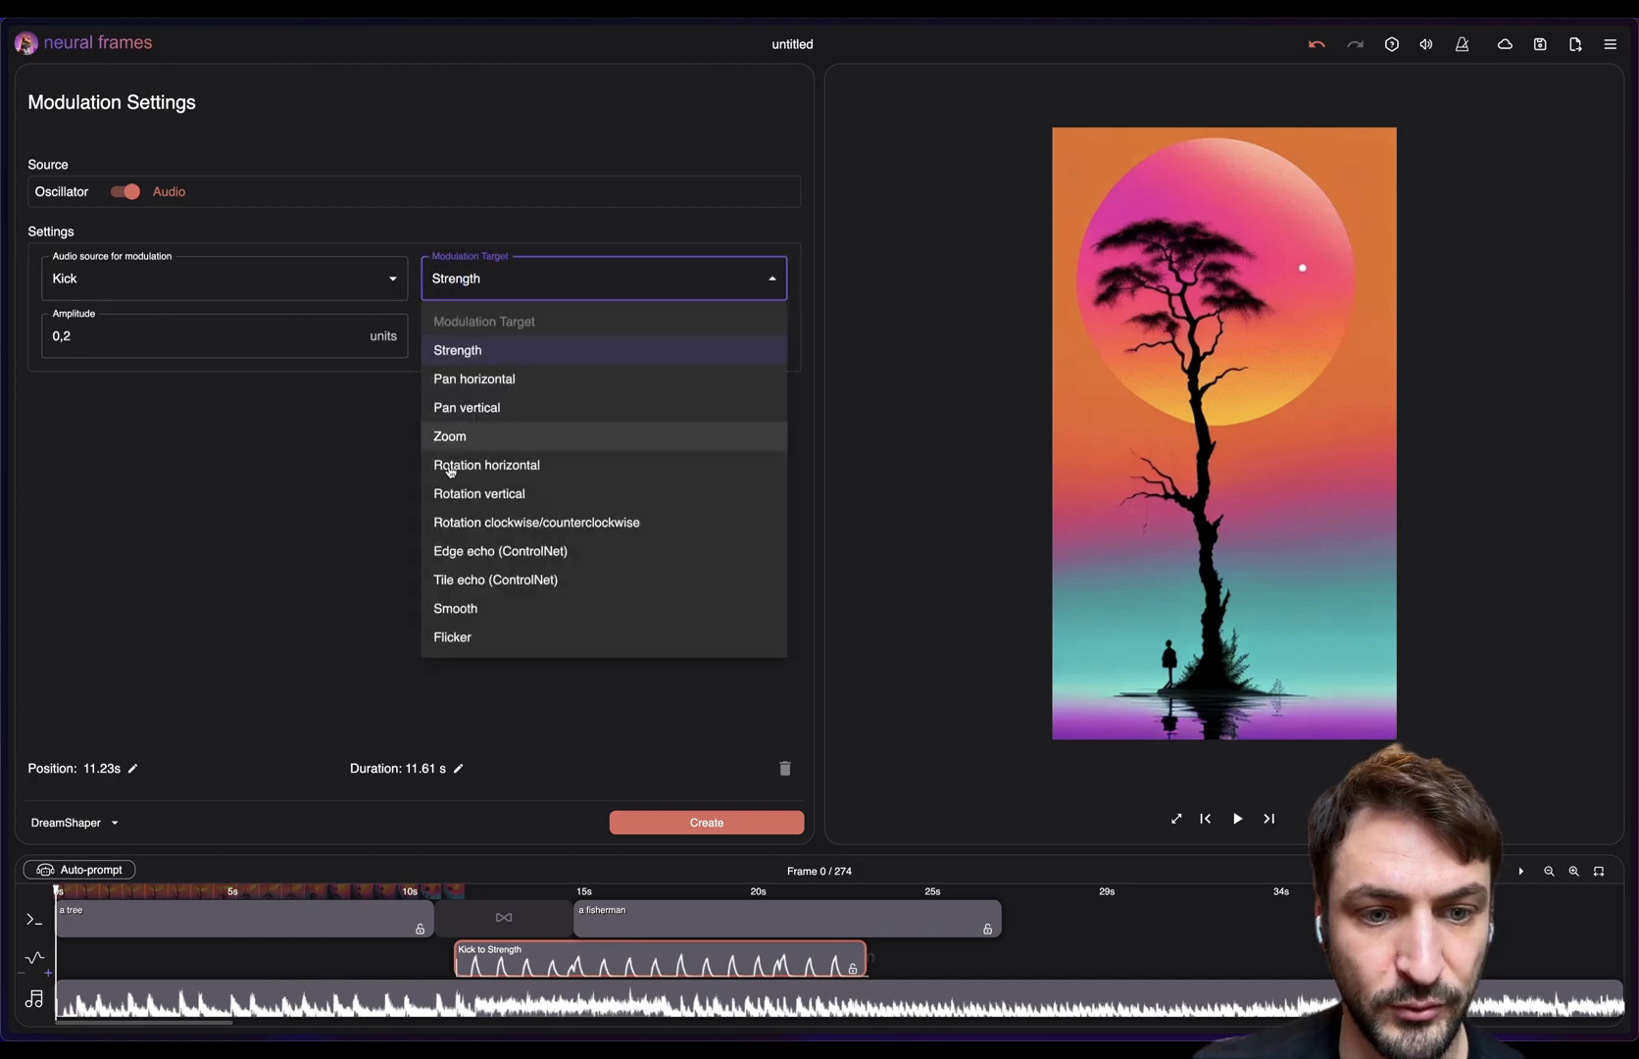
left_click(375, 455)
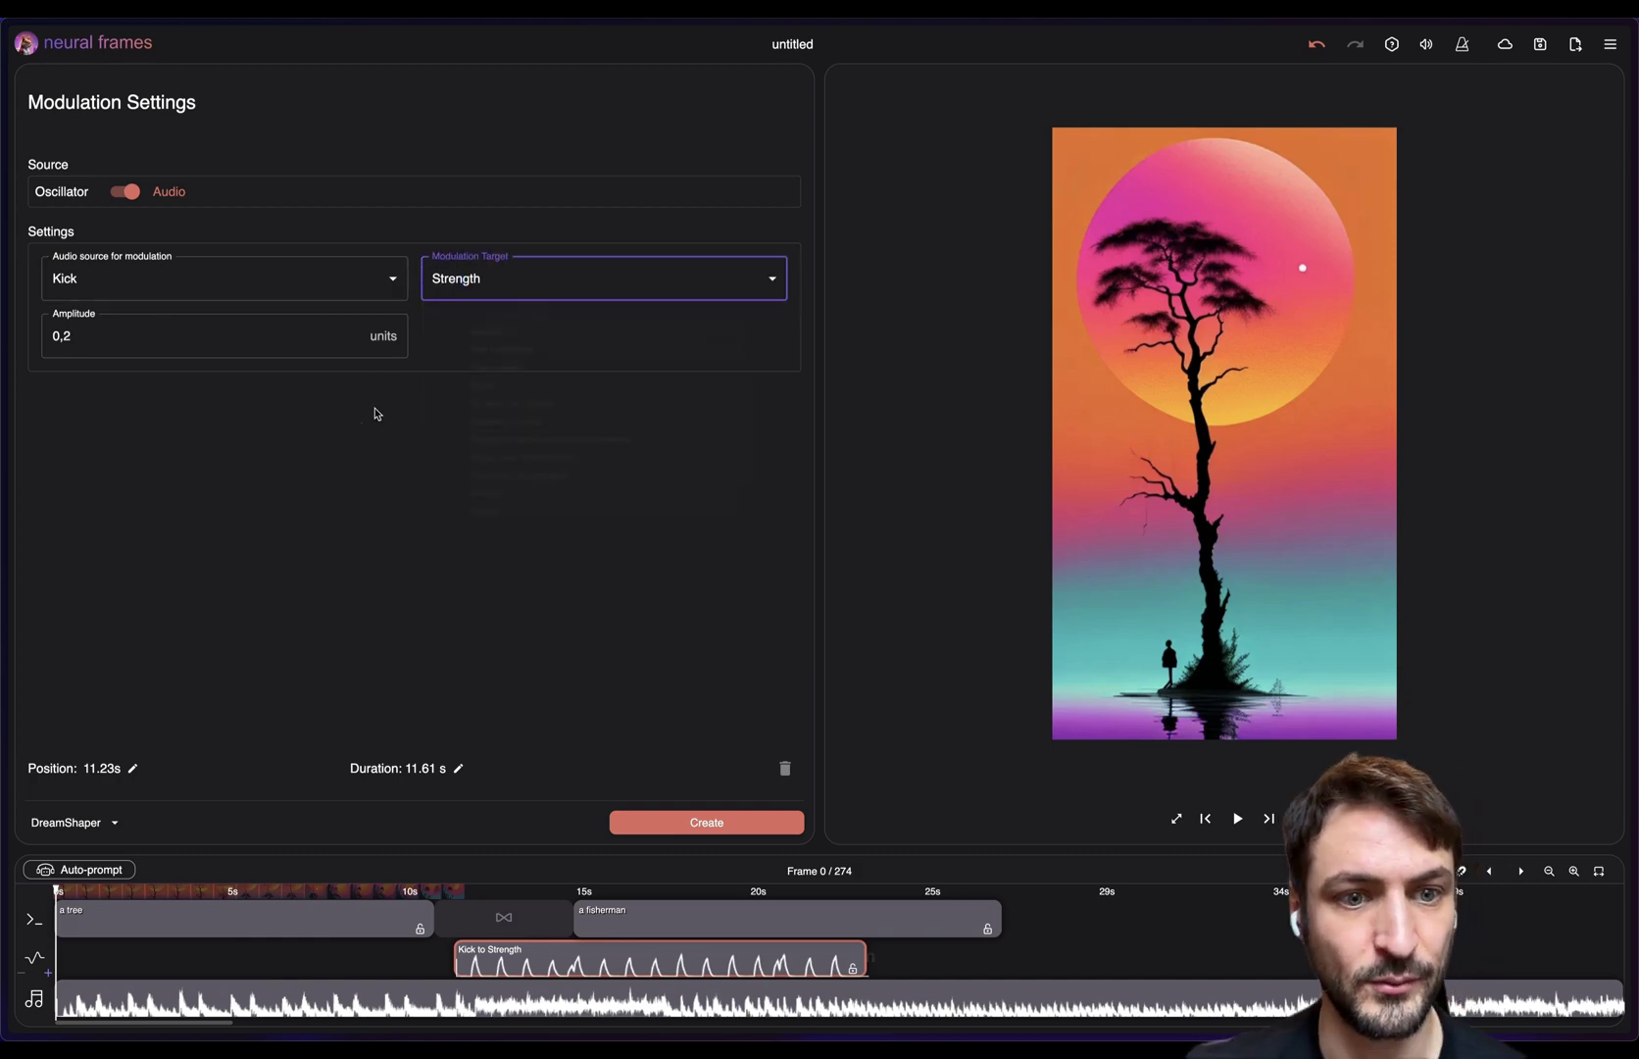
left_click(231, 284)
left_click(132, 464)
Position the Snare to Strength clip near 11 s, lengthen it to 17.21 s, amplitude 1.
mouse_move(597, 961)
left_mouse_down()
mouse_move(491, 961)
mouse_move(627, 958)
left_mouse_up()
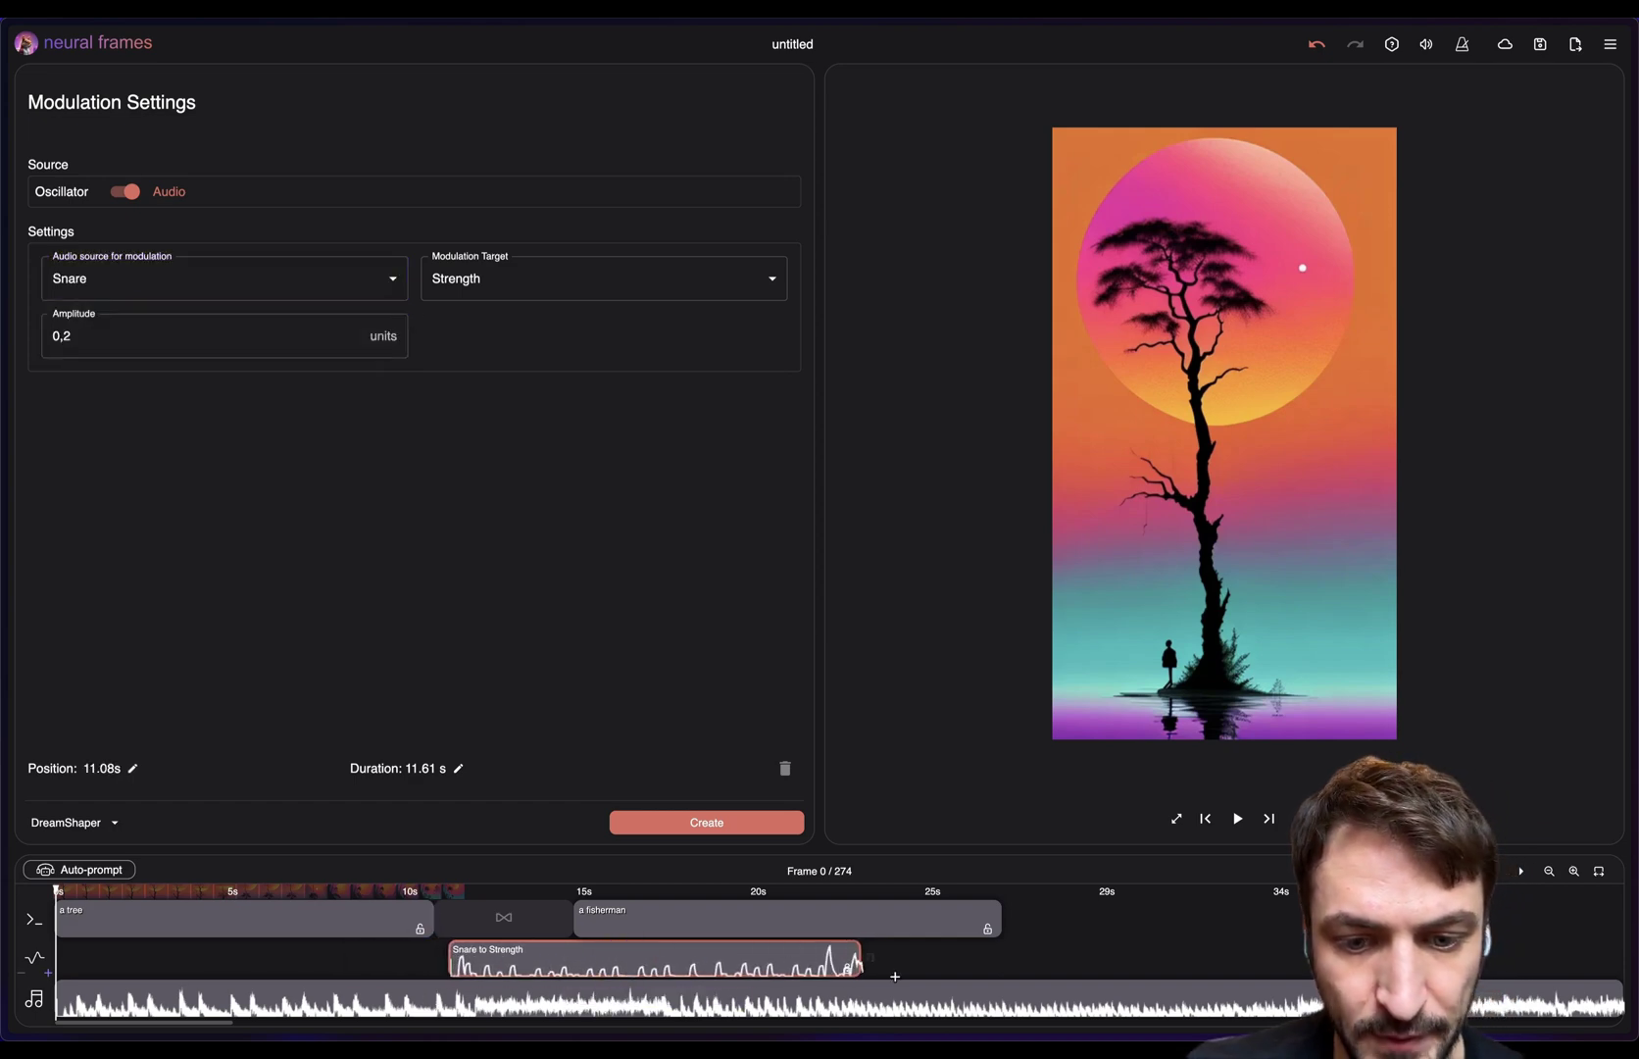
left_click_drag(861, 956, 1062, 954)
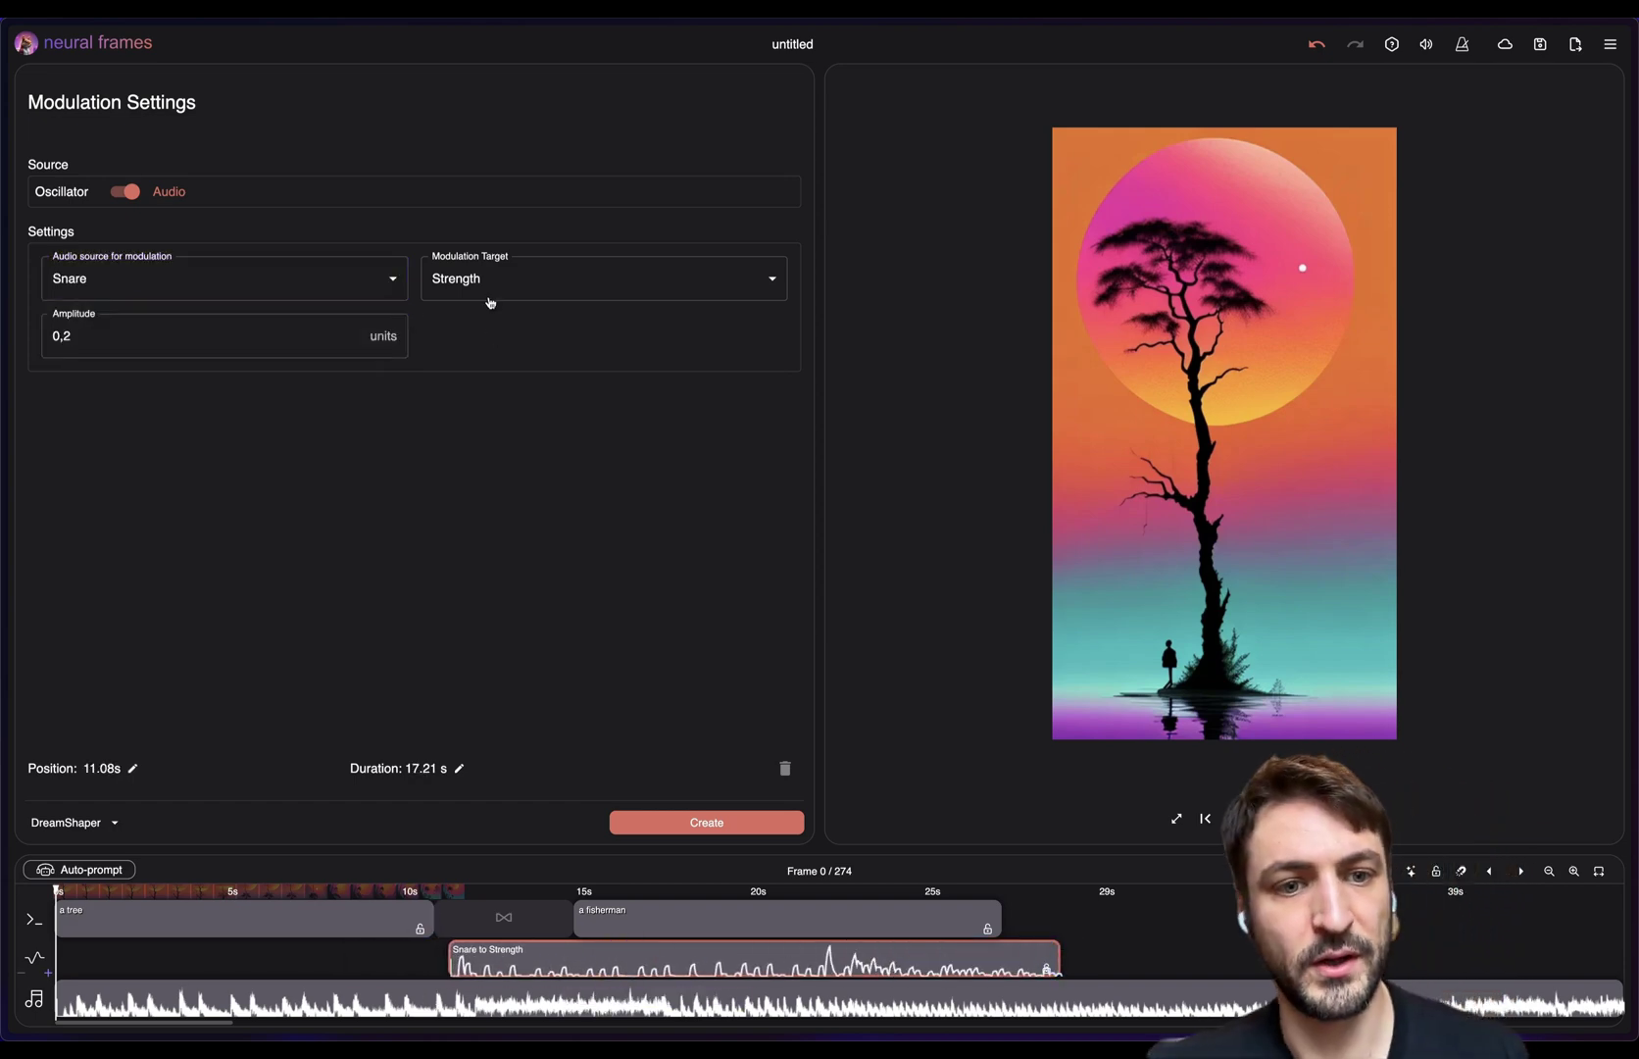
double_click(192, 322)
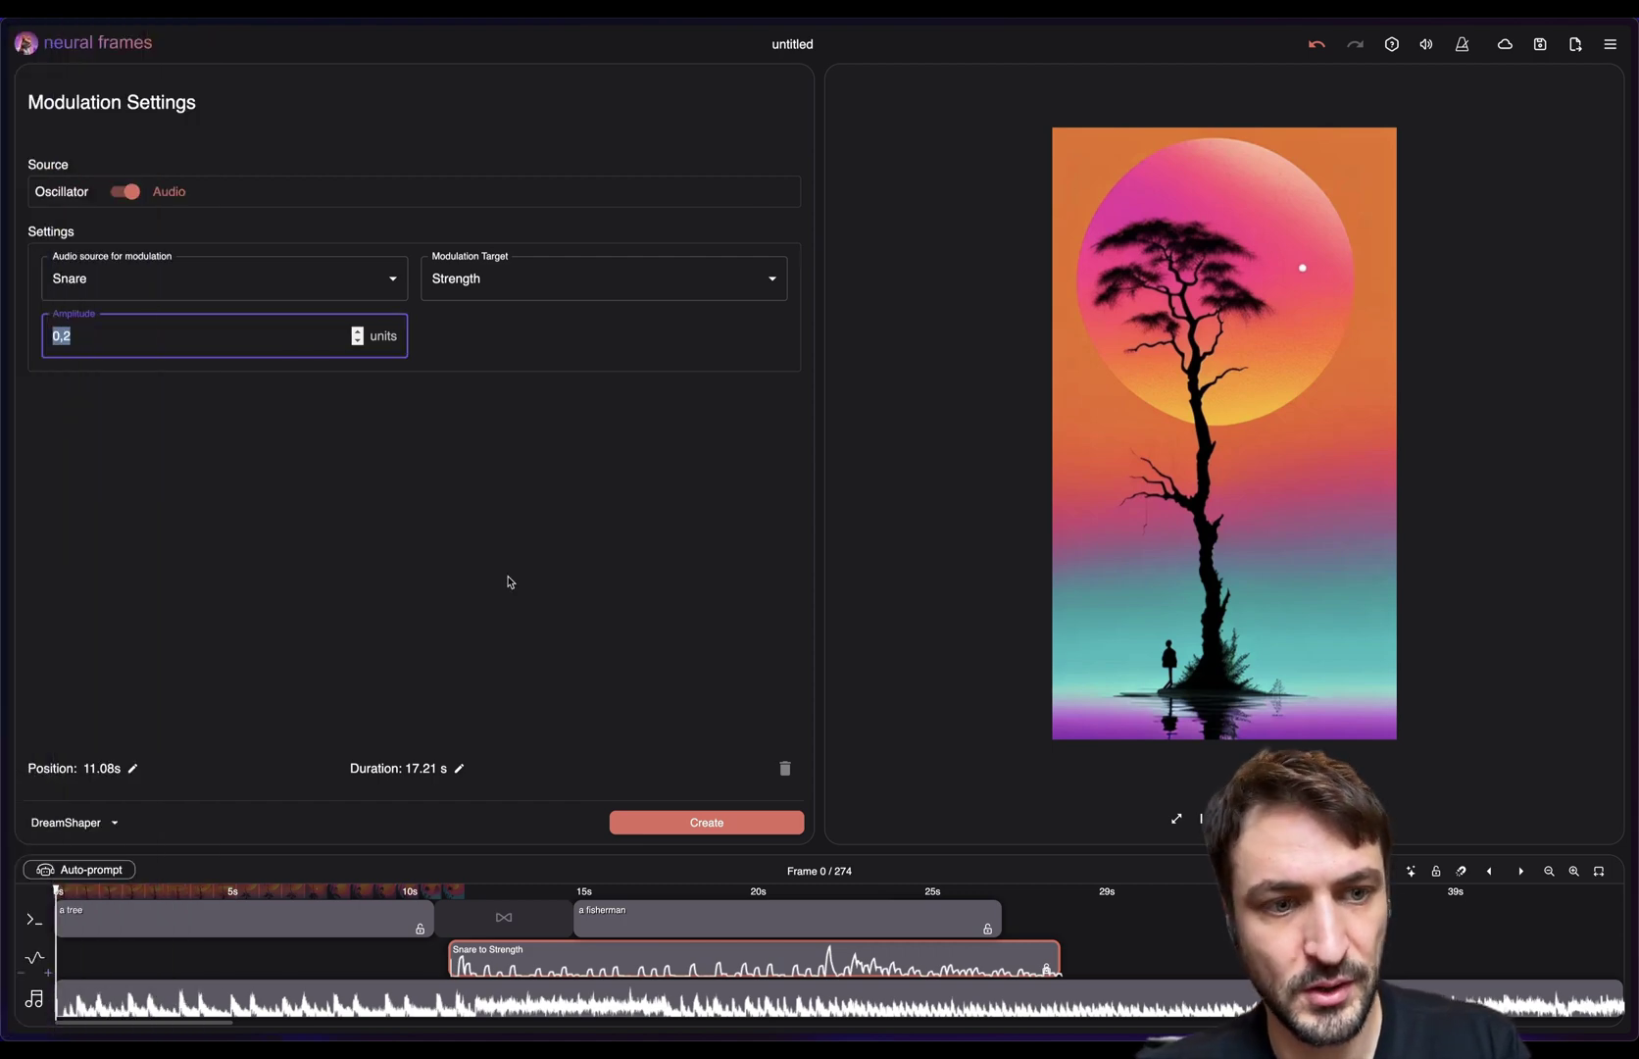
type("1")
left_click(111, 363)
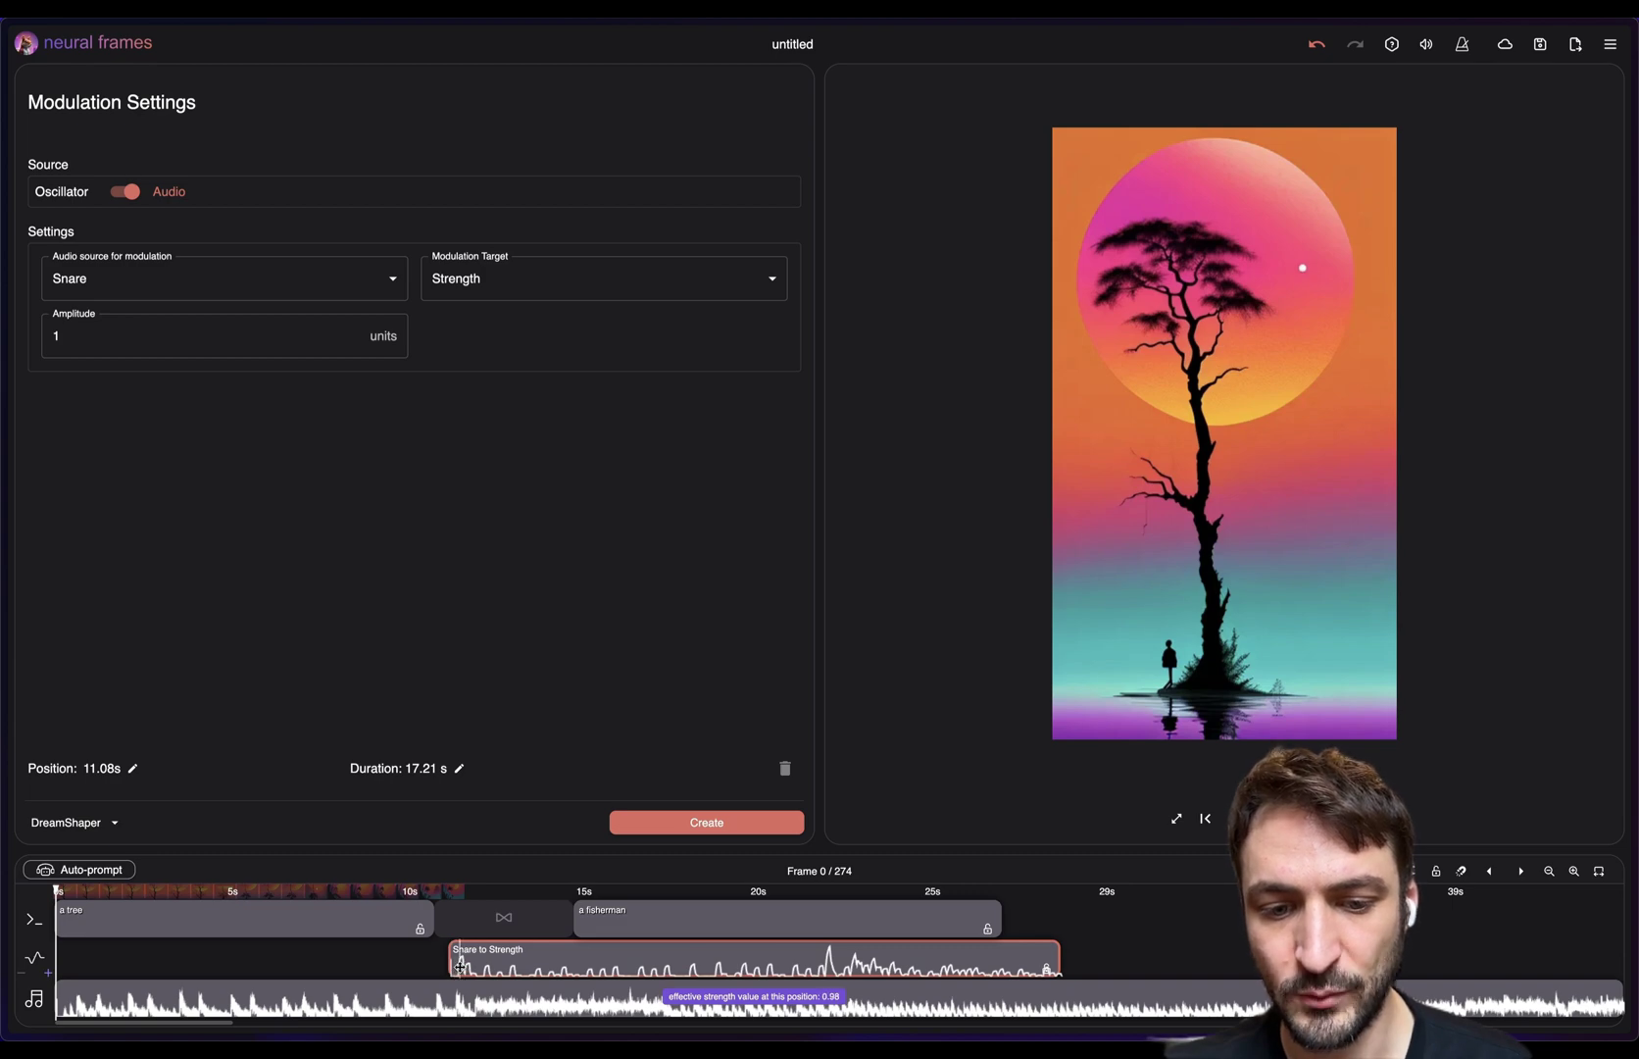
left_click(120, 332)
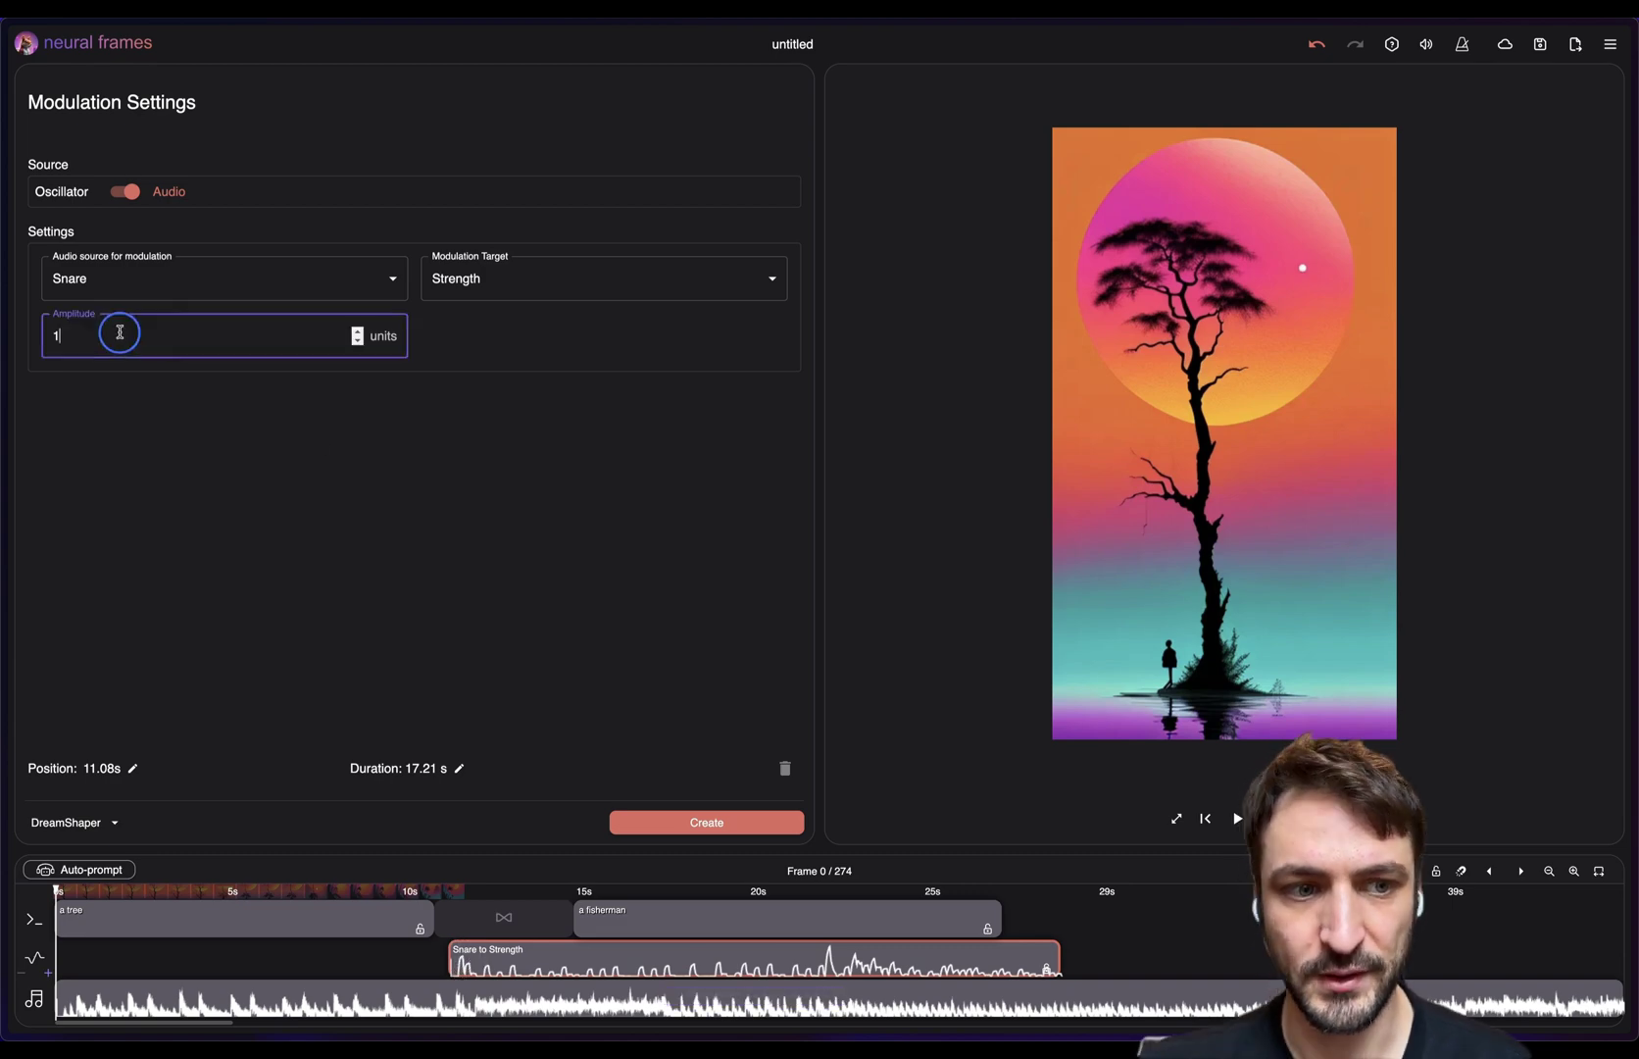
Add an Other-stem-to-Zoom modulation from 0 s lasting about 28 s, then start rendering.
double_click(353, 958)
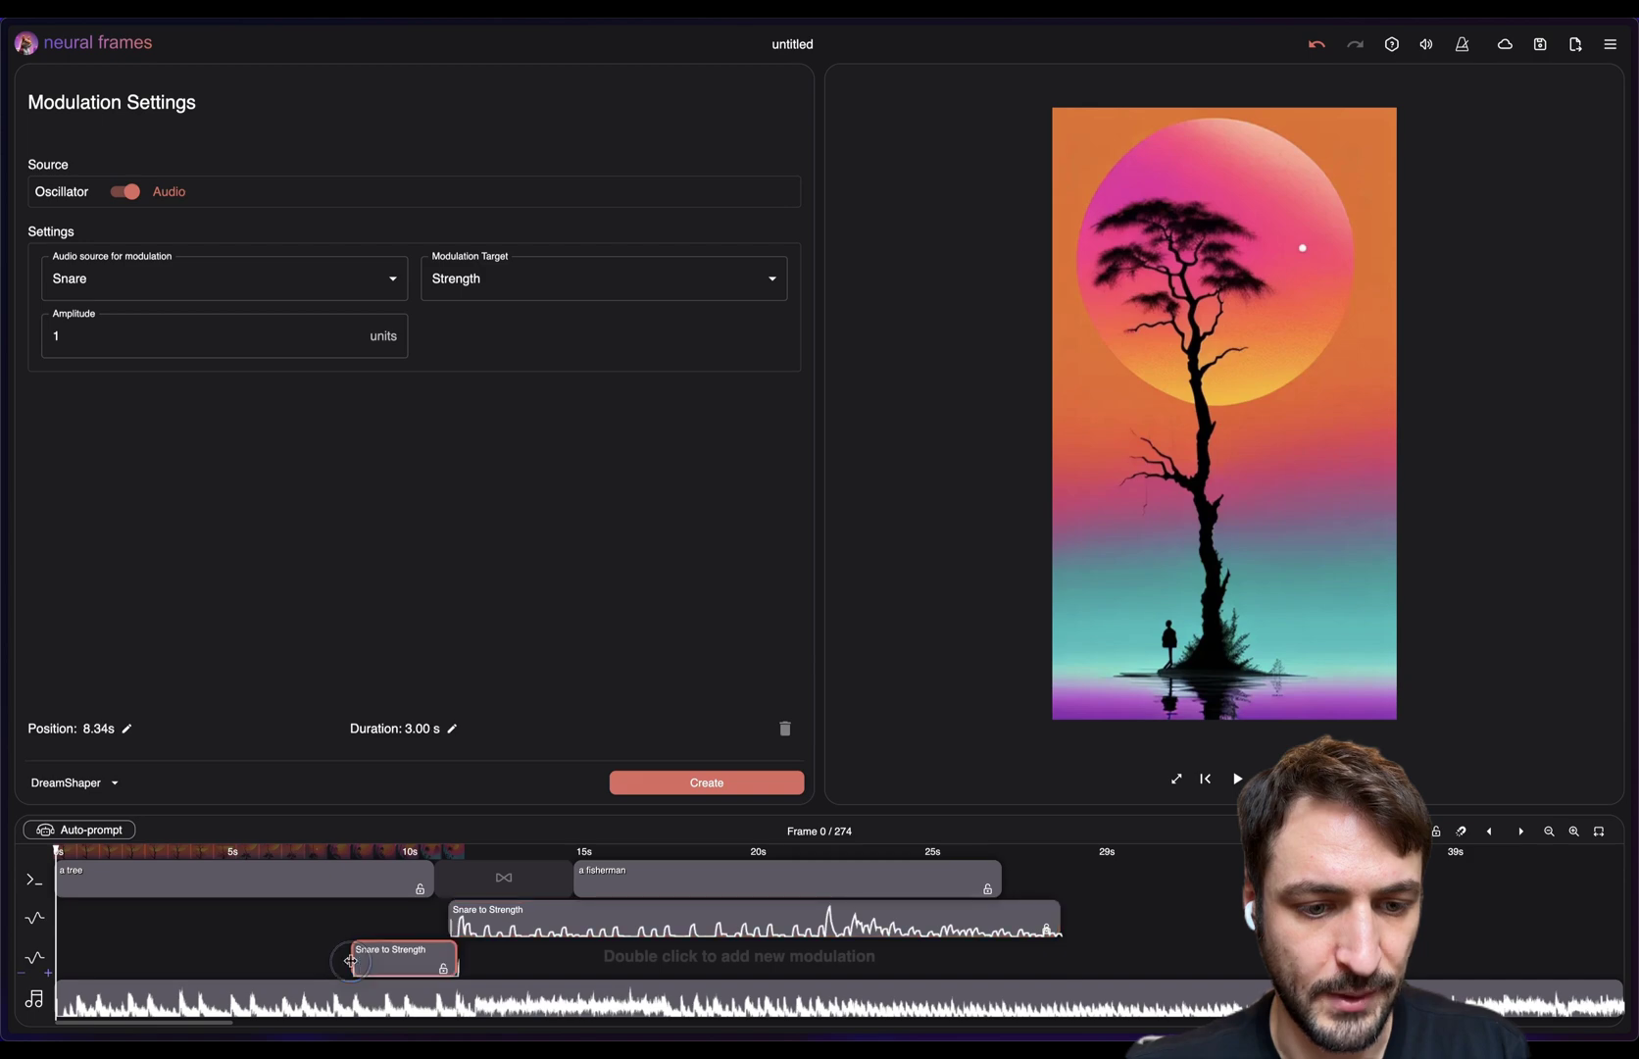
left_click_drag(353, 959, 782, 955)
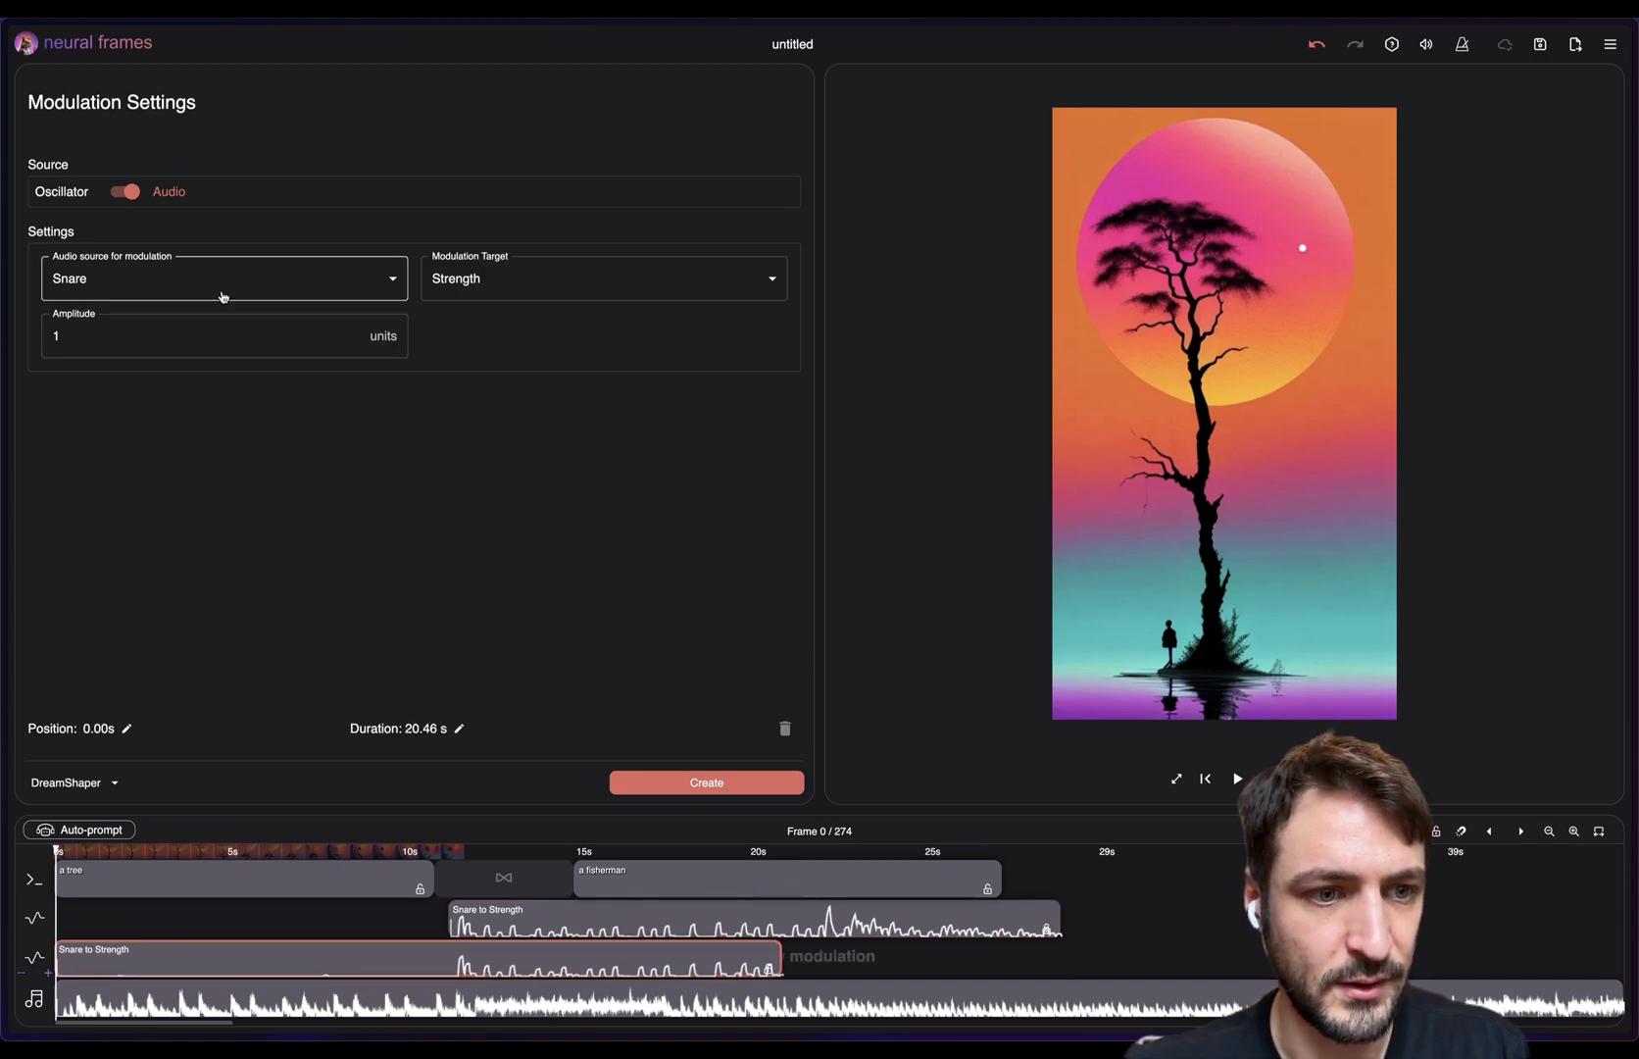
left_click(220, 285)
left_click(175, 378)
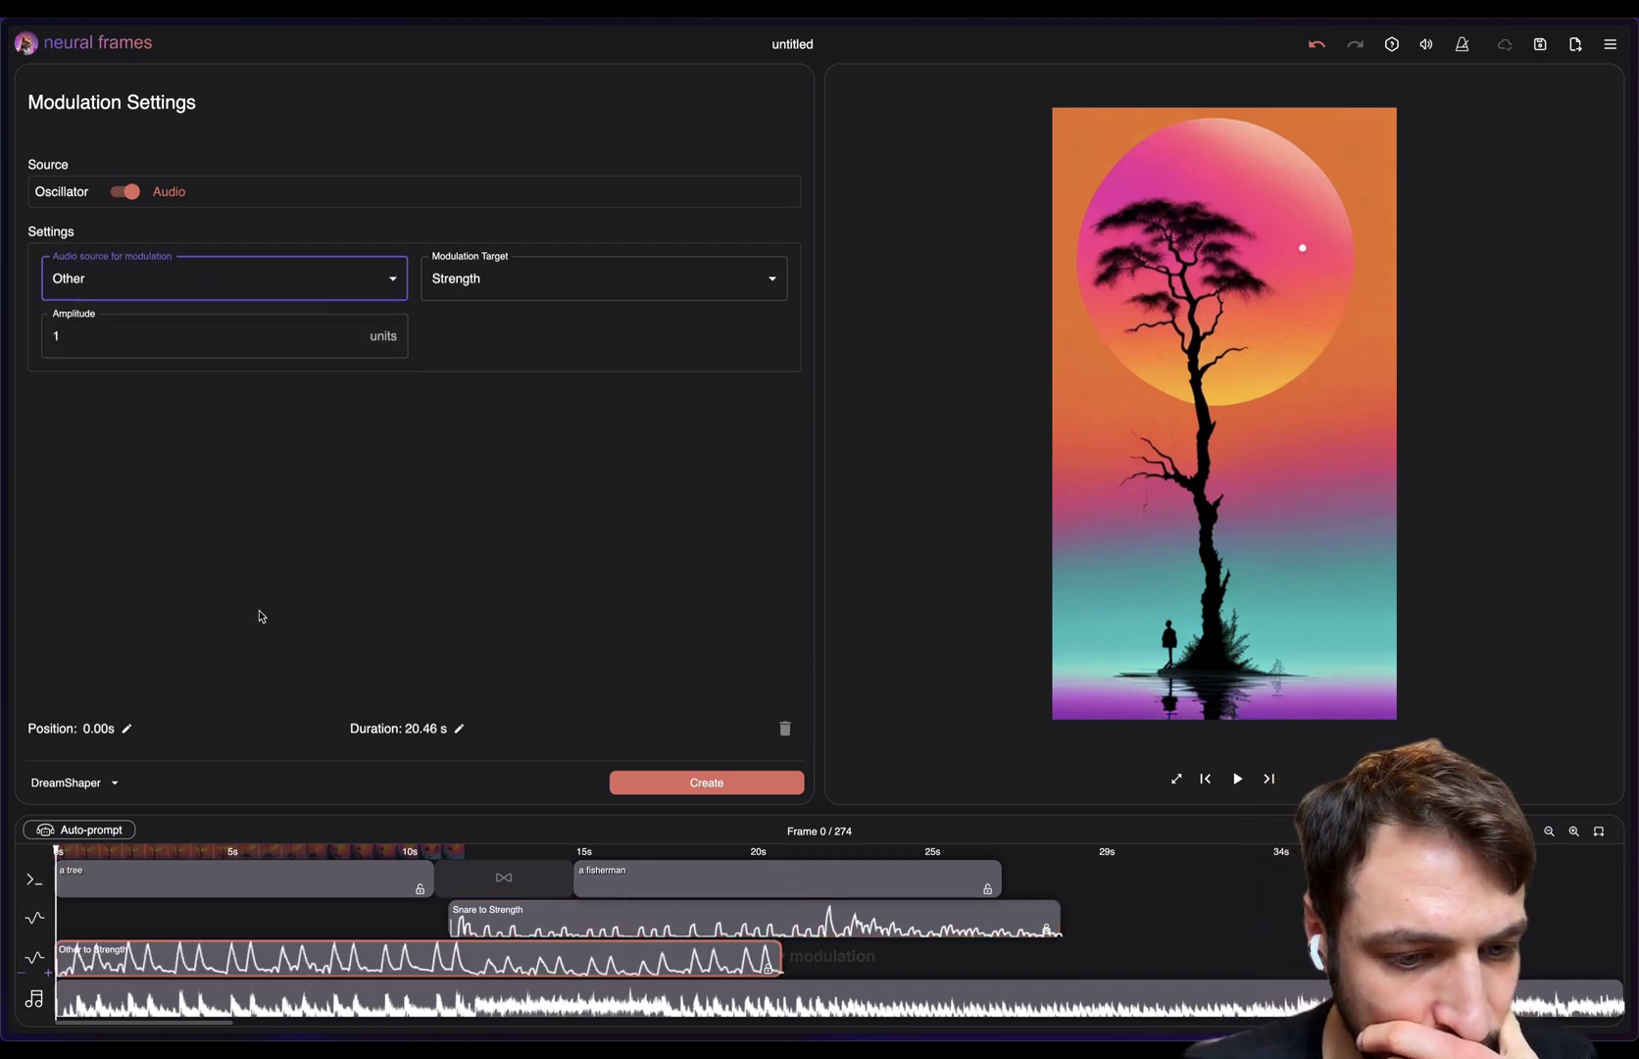
left_click(589, 279)
left_click(553, 433)
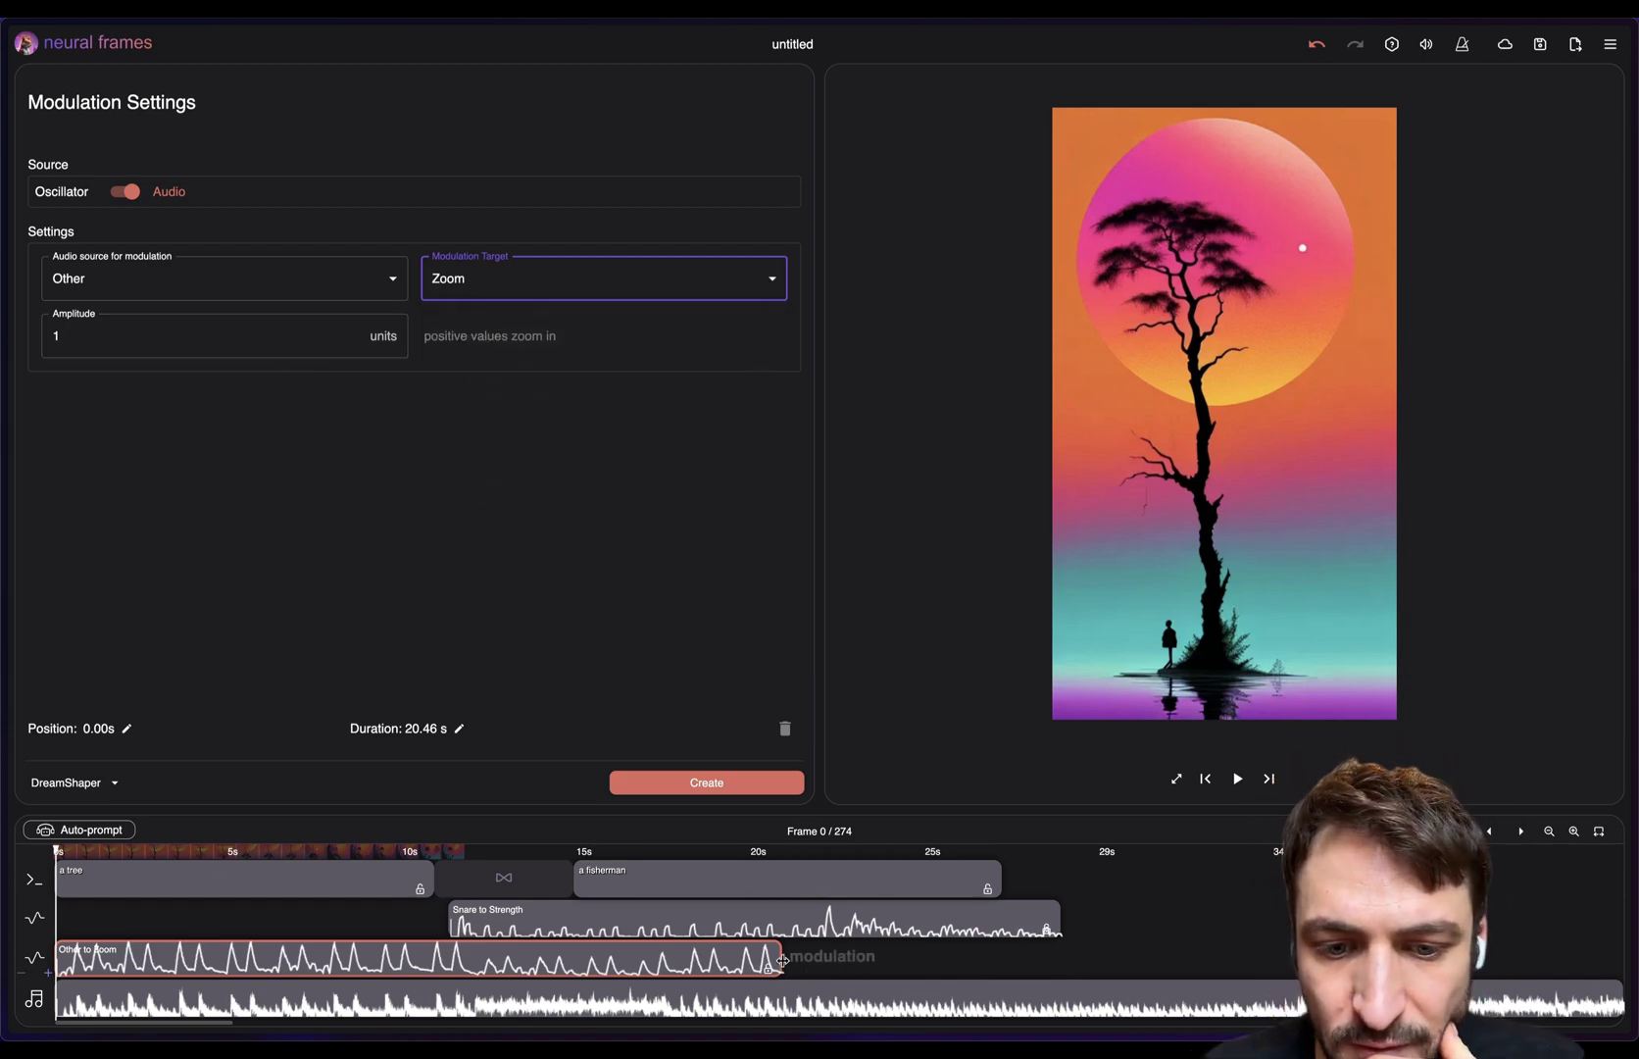
left_click_drag(781, 959, 1045, 951)
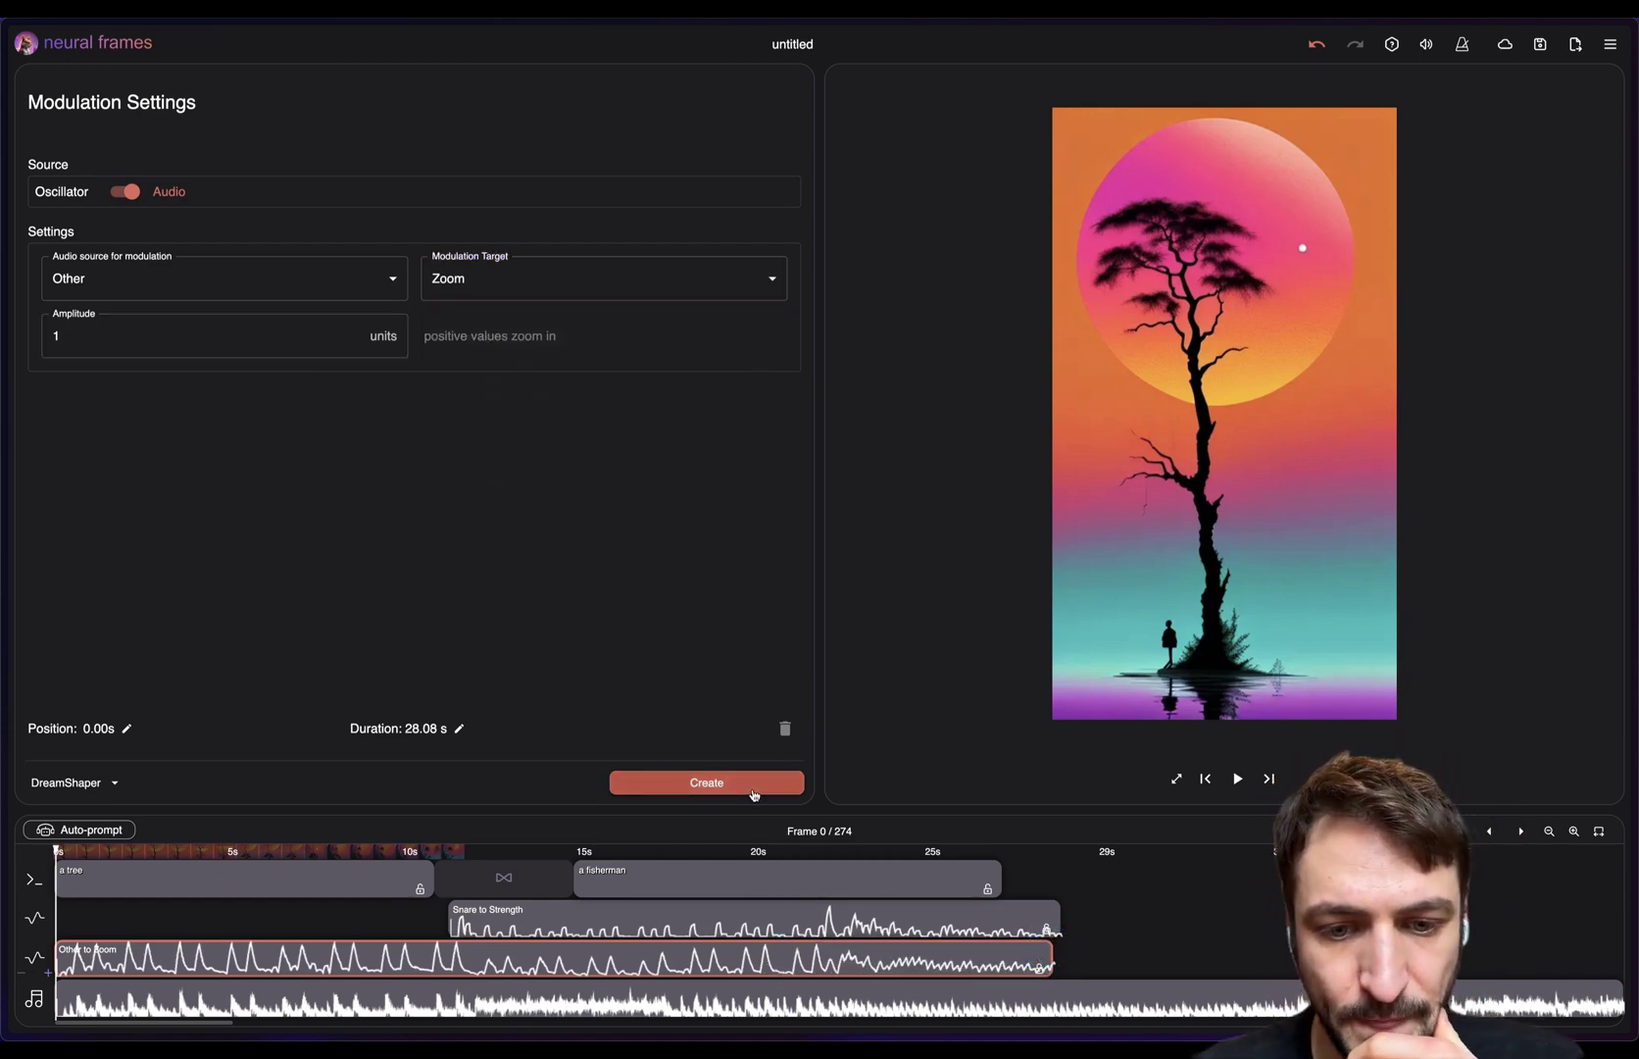
left_click(753, 792)
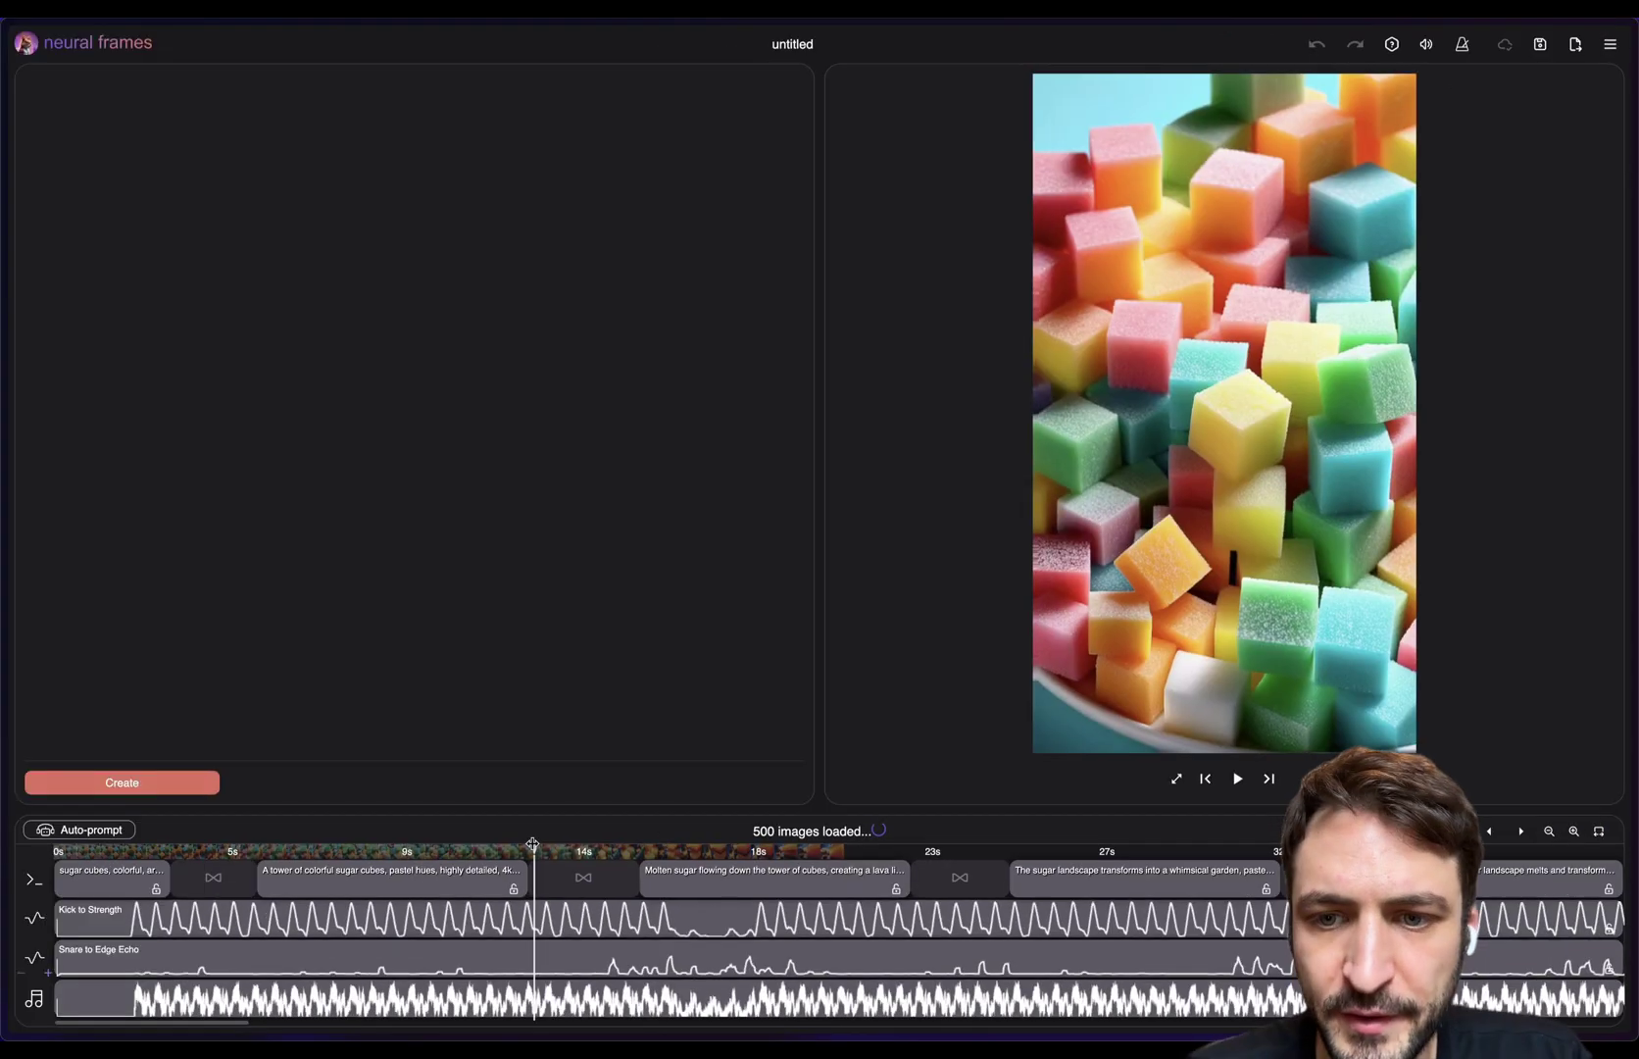
Scrub to around 9 s, inspect the Snare to Edge Echo modulation, and play the animation.
left_click(422, 850)
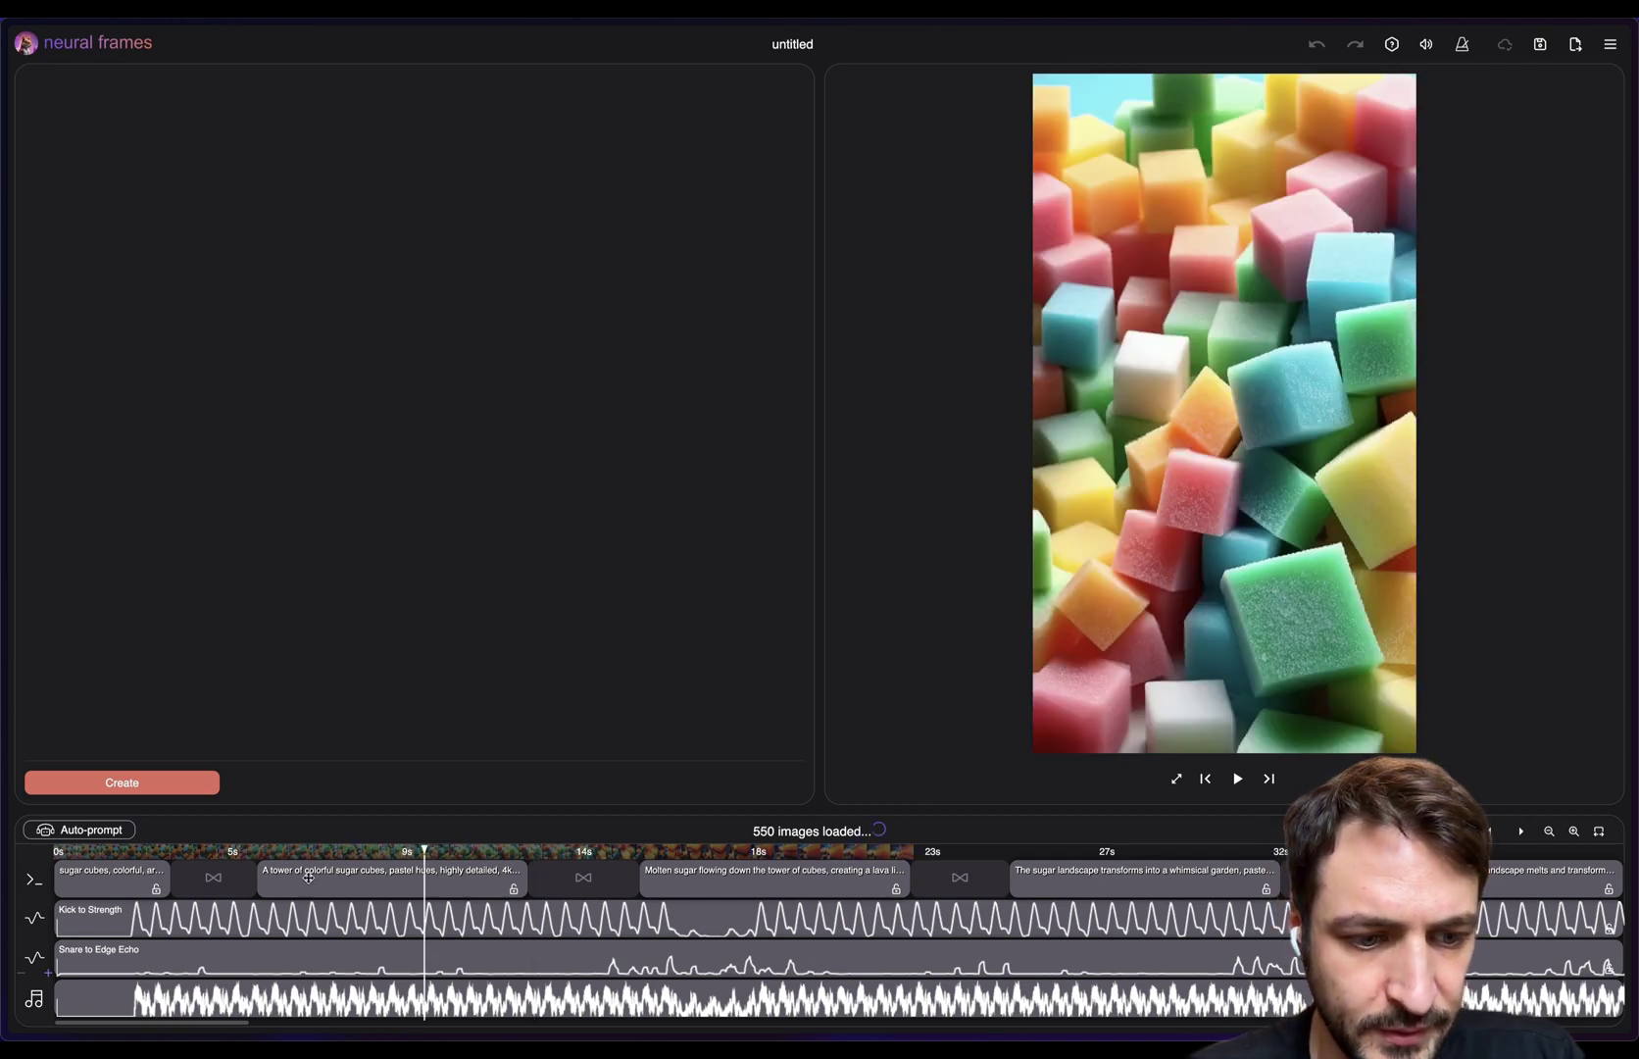
left_click(448, 851)
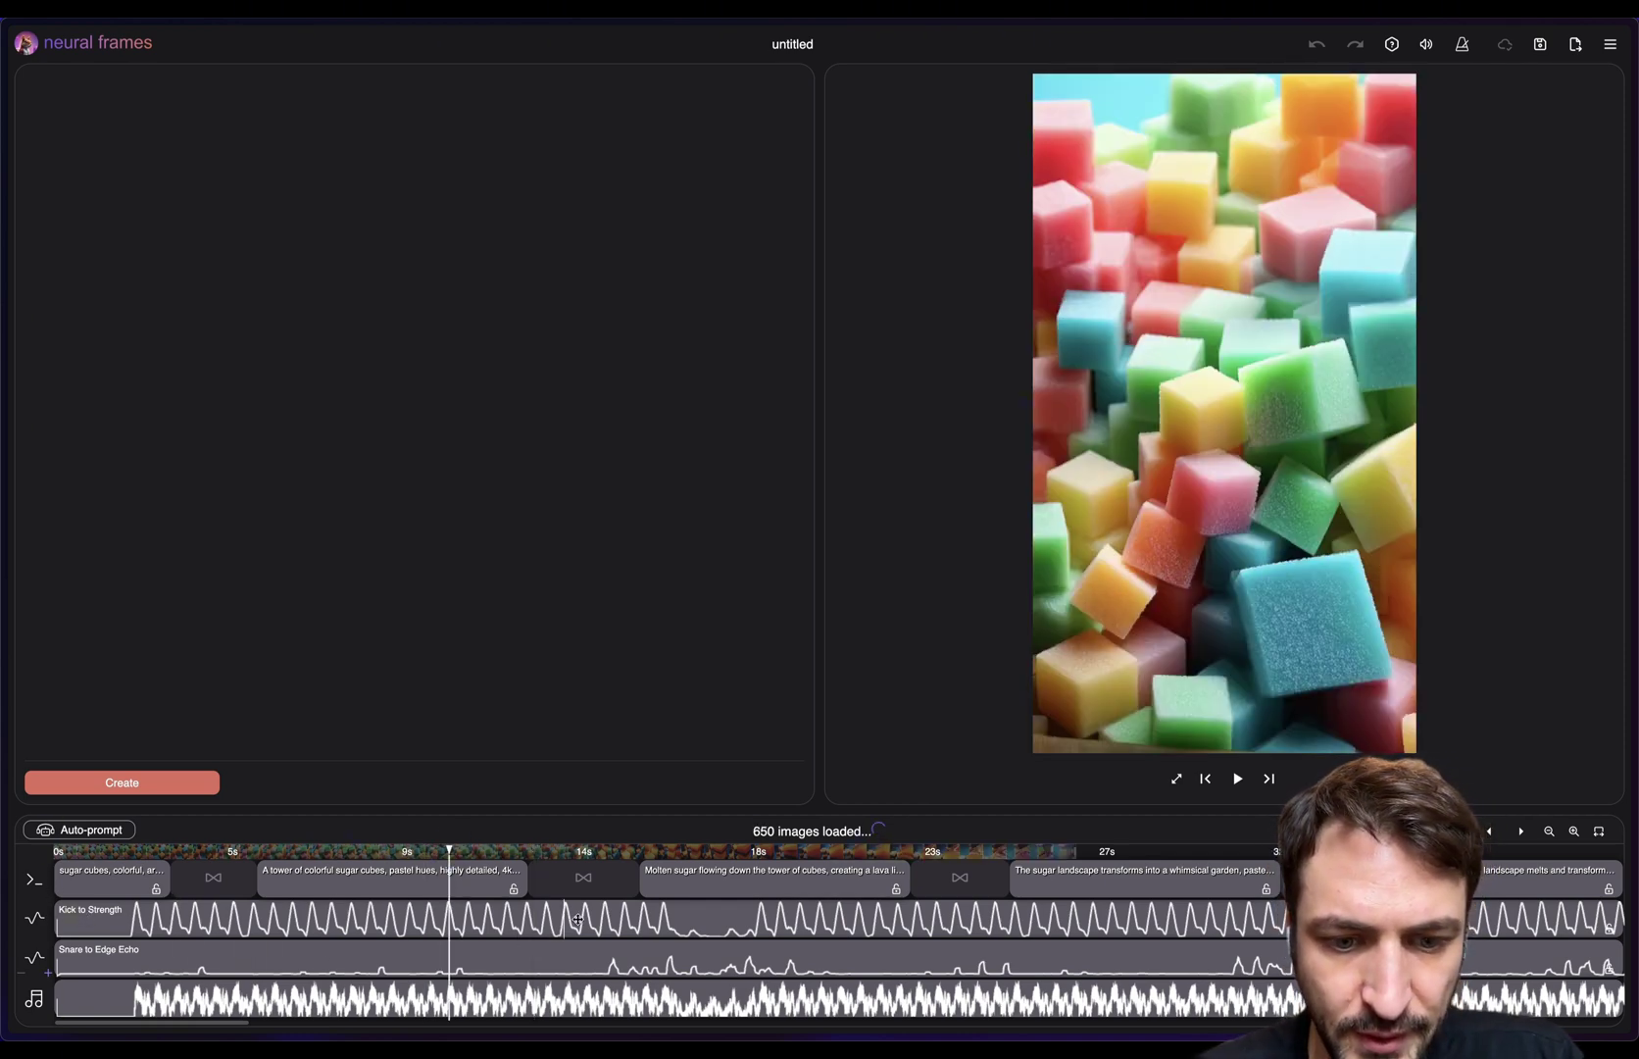
left_click(625, 925)
left_click(610, 954)
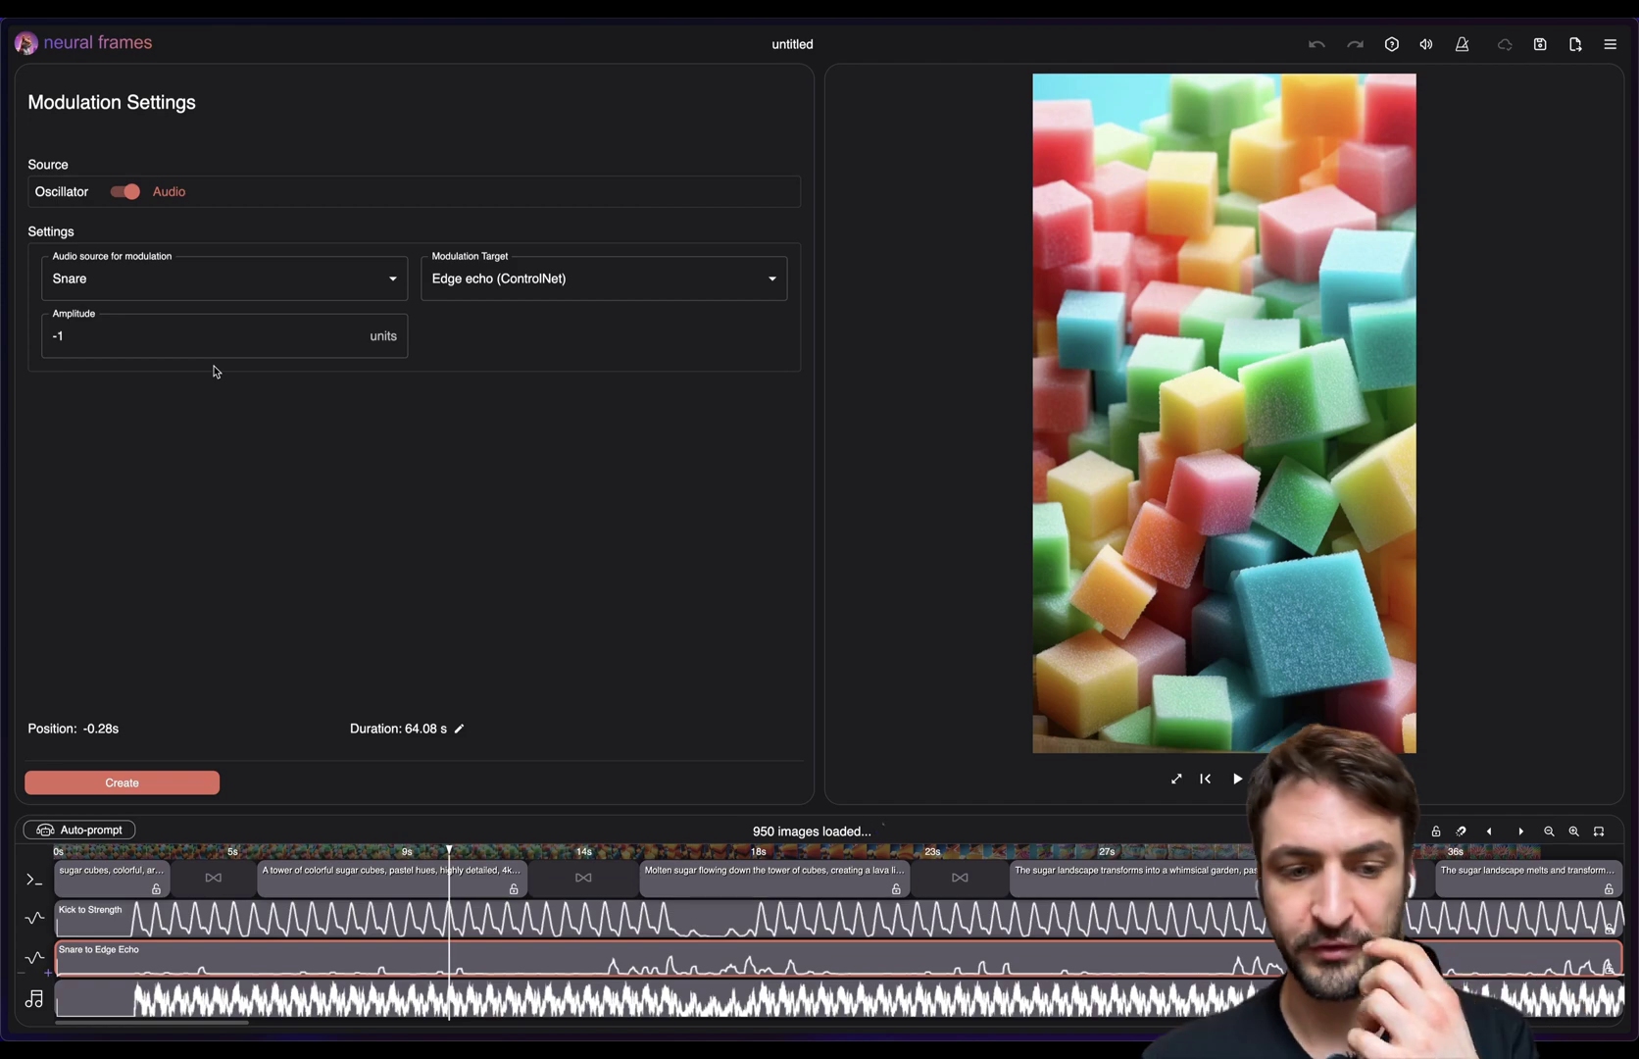
left_click(475, 845)
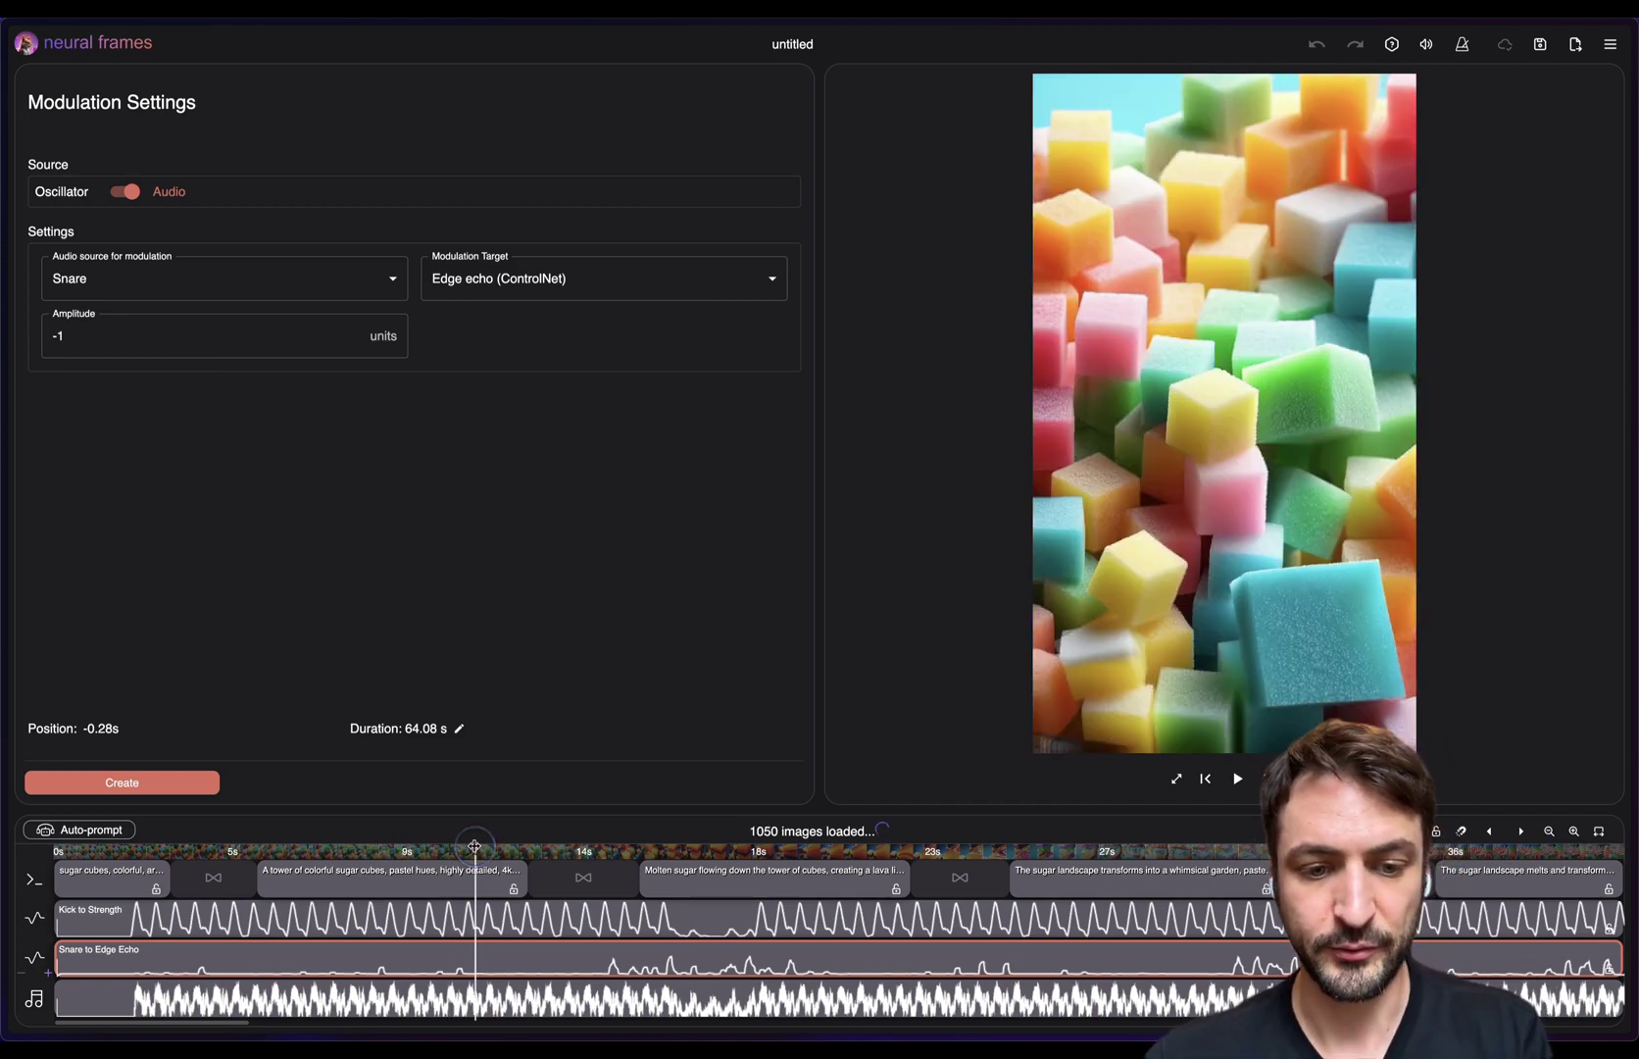
key("space")
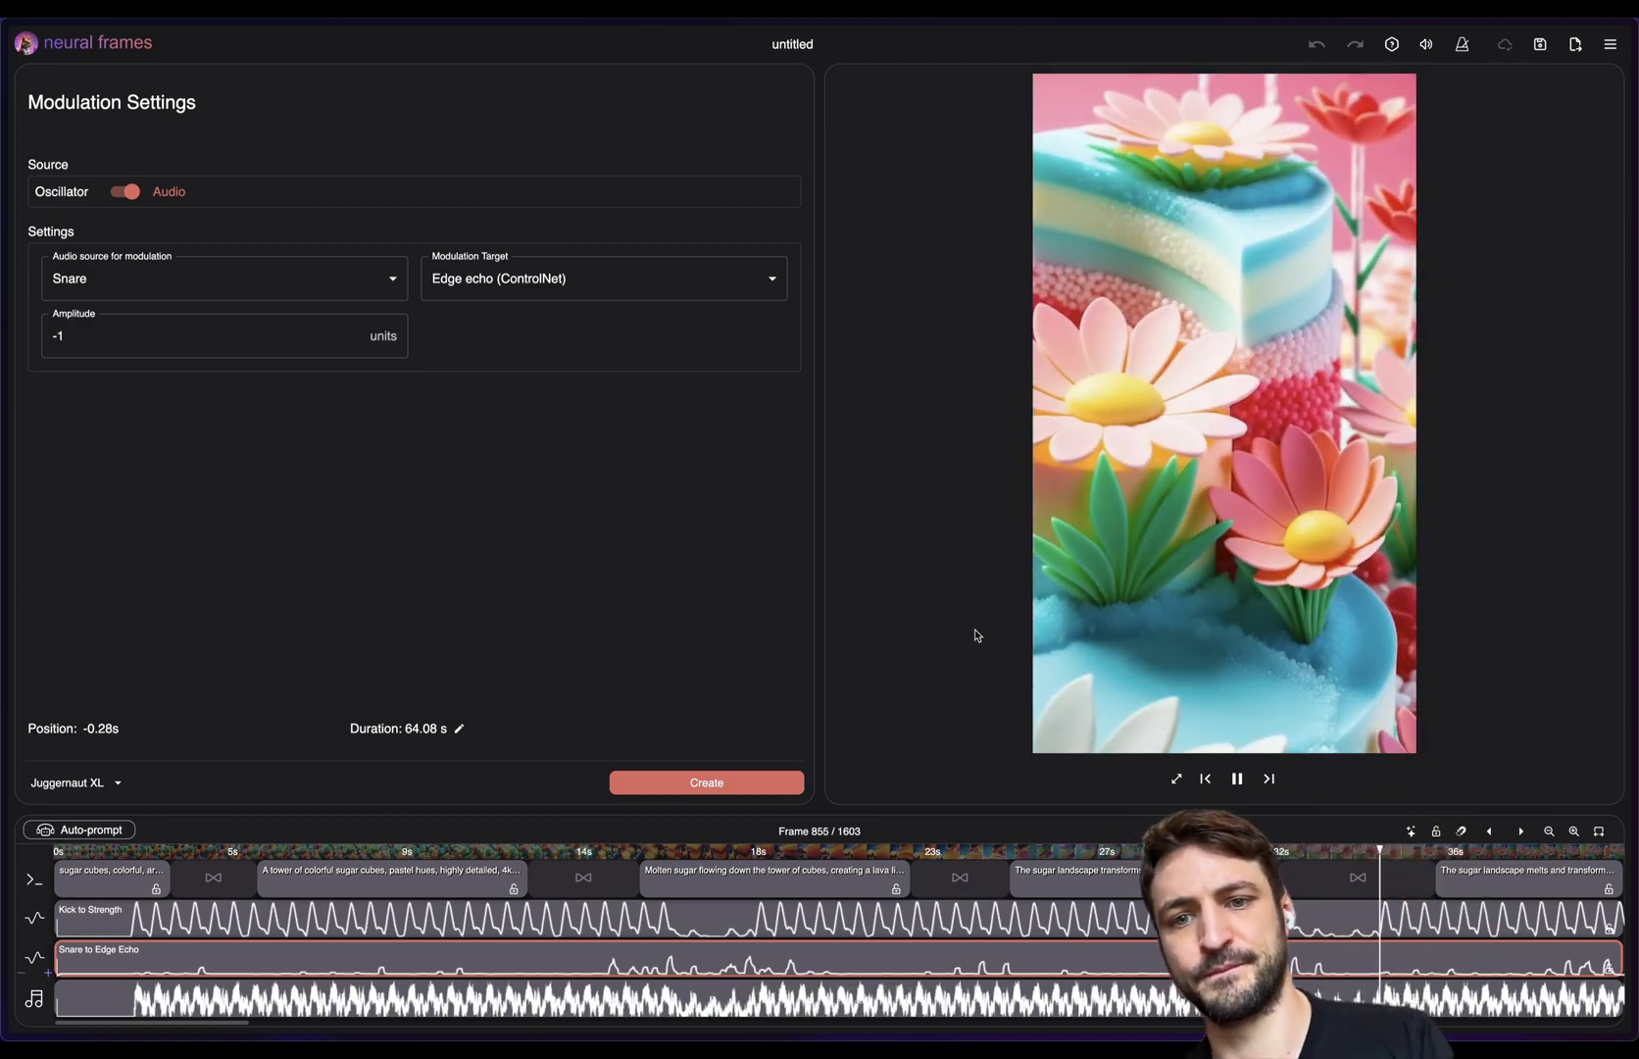
Stop playback at frame 865 and open the whimsical-garden prompt's settings (Strength 0.65).
key("space")
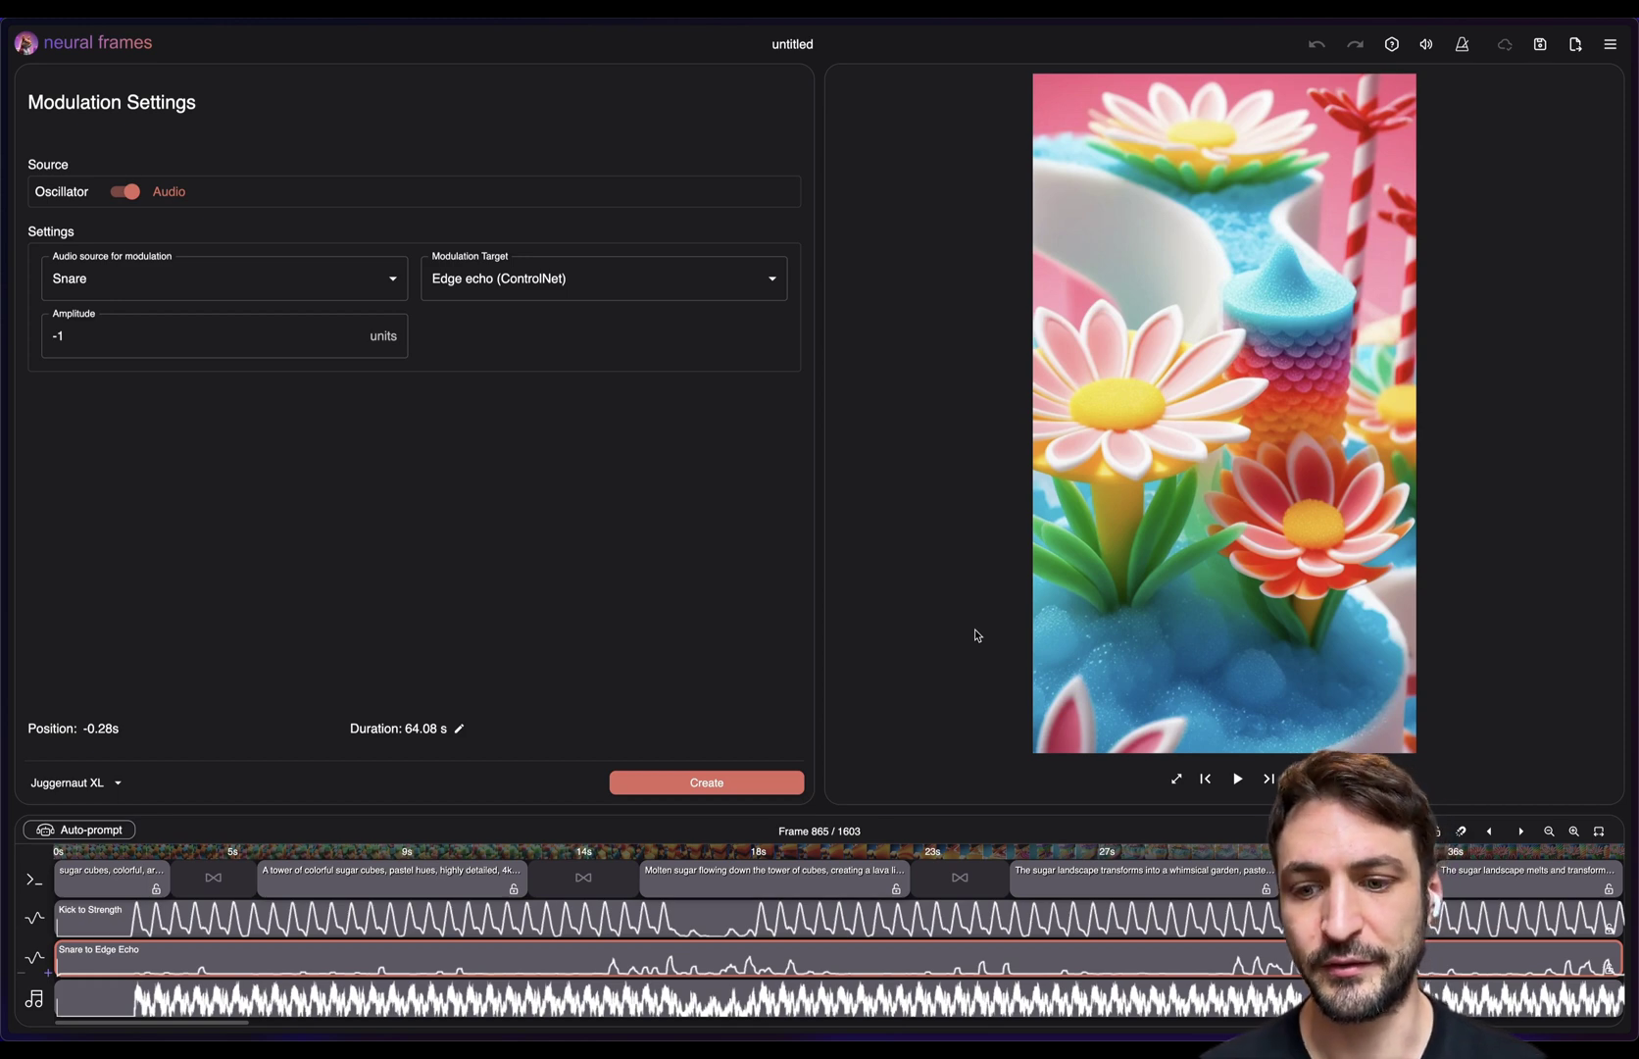
left_click(1229, 926)
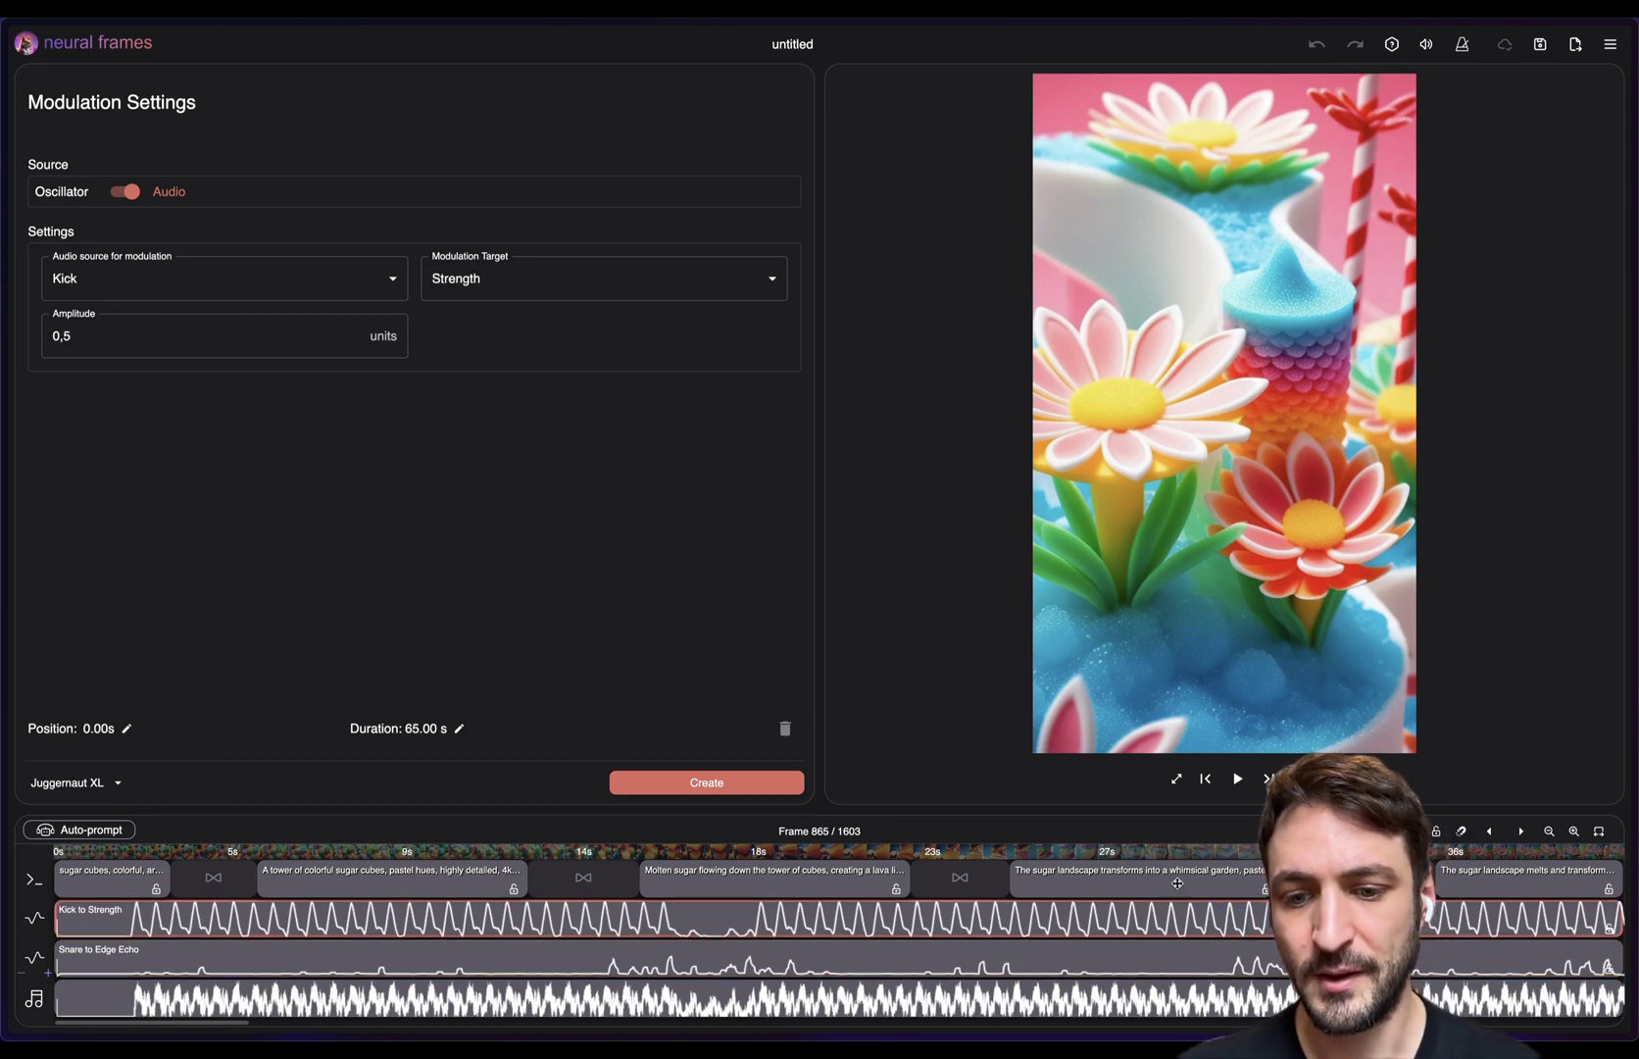
left_click(1178, 883)
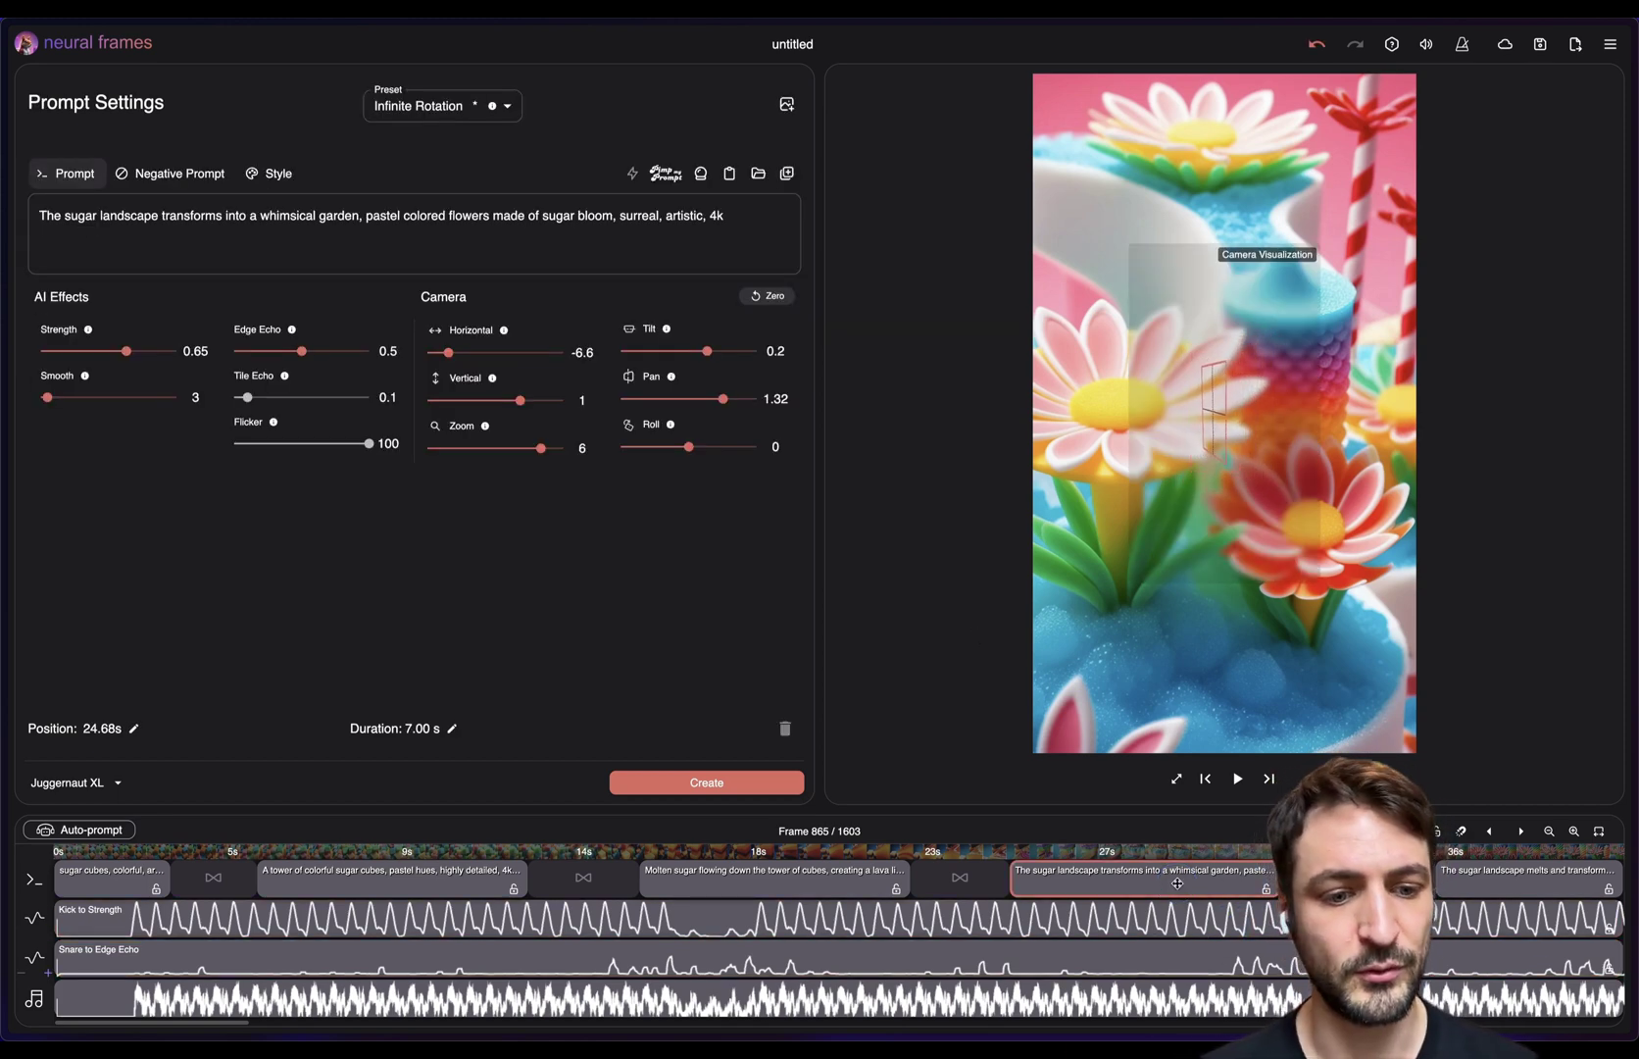